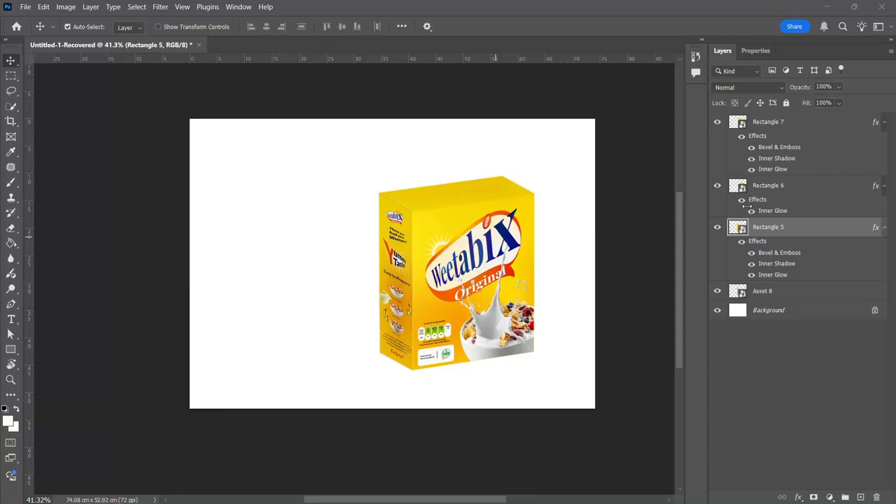
Group the layers from Asset 8 through Rectangle 7 into one layer group.
click(776, 291)
click(775, 290)
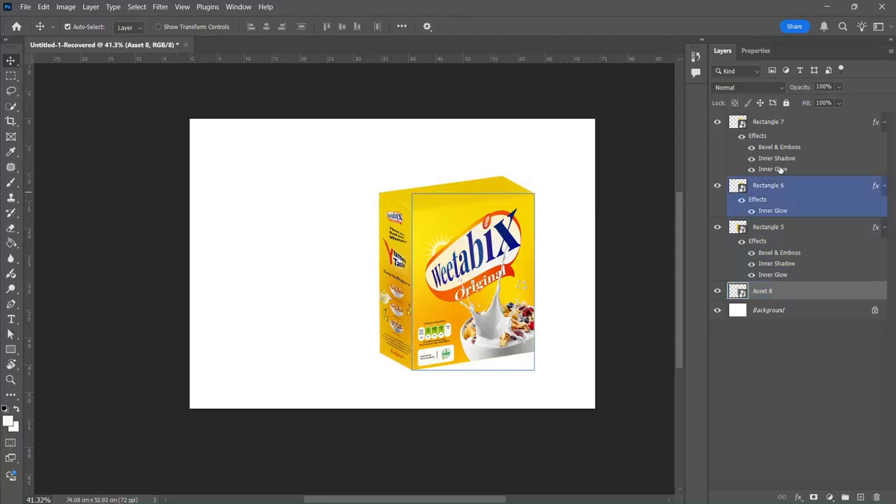
shift+click(776, 122)
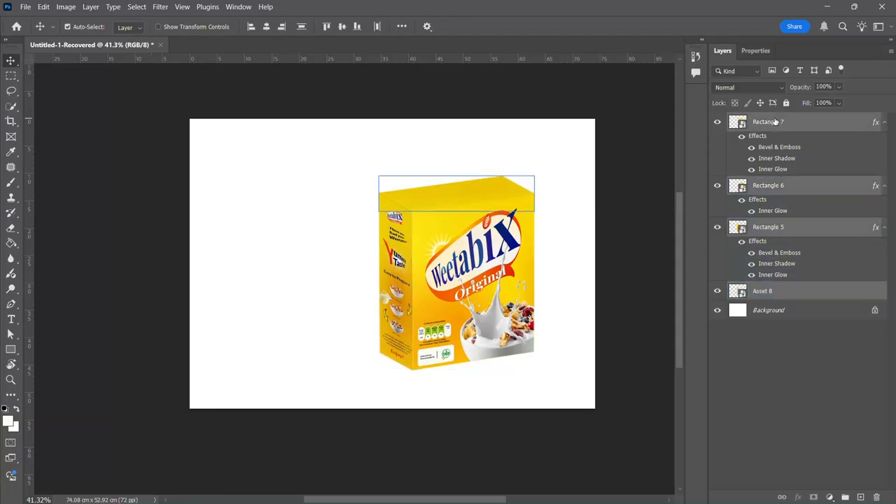
click(780, 293)
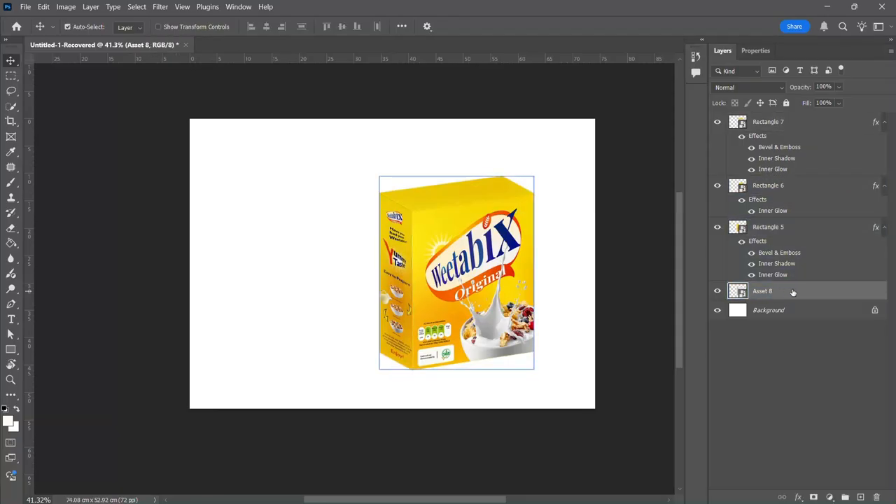
shift+click(795, 123)
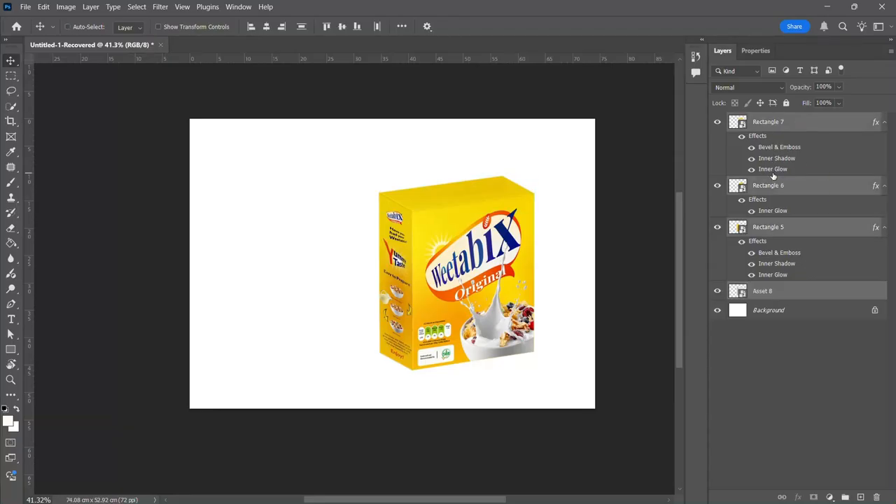
key(ctrl+g)
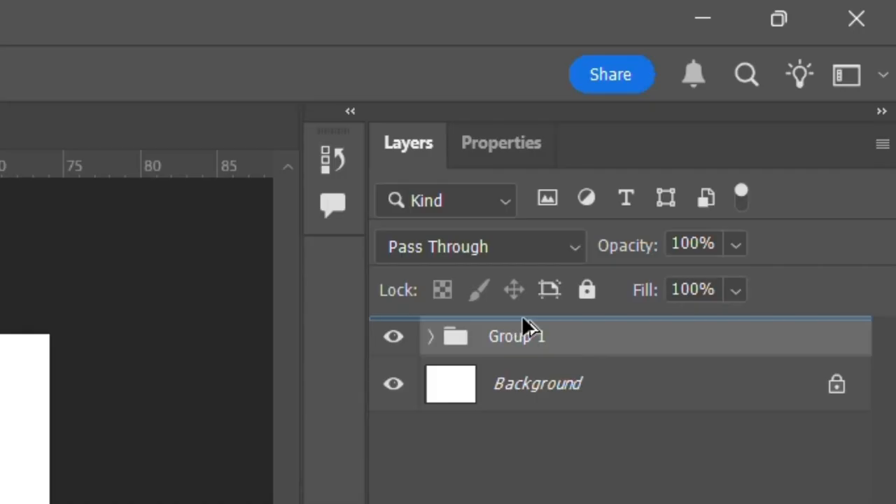
Duplicate the box's layer group above the original and rename the copy "Group 2".
drag(523, 319, 523, 326)
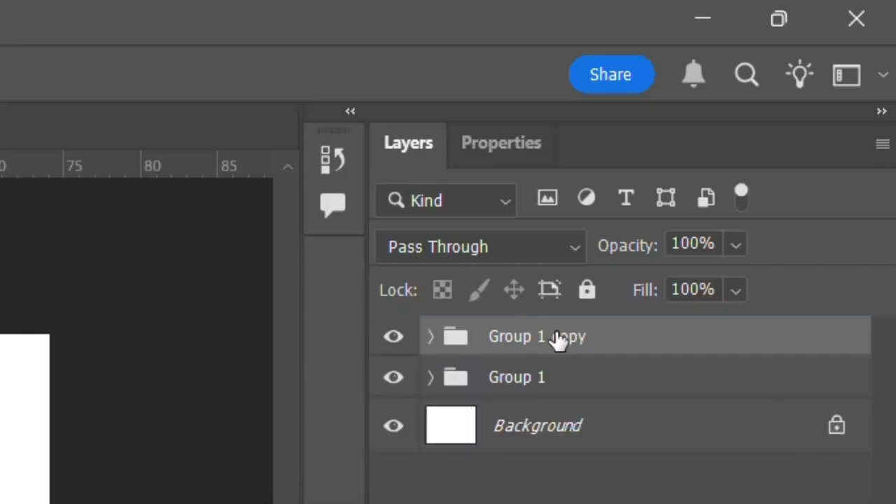
double_click(553, 337)
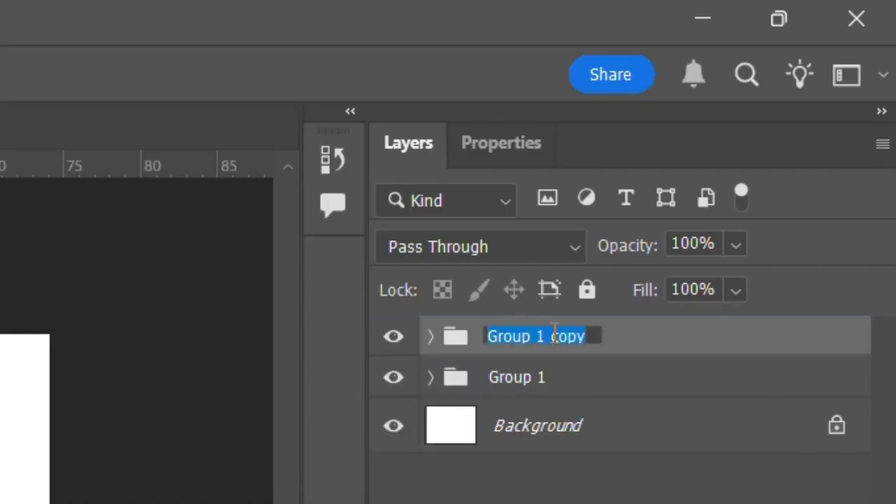
text(Group 2)
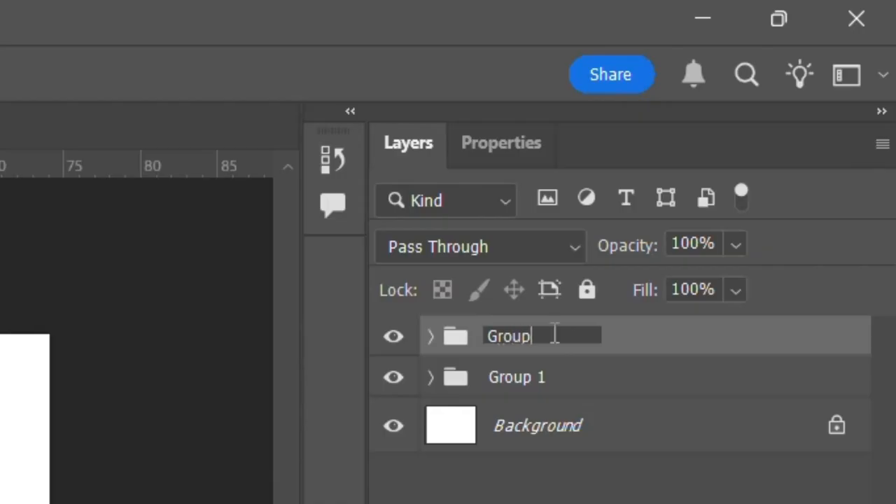
key(Return)
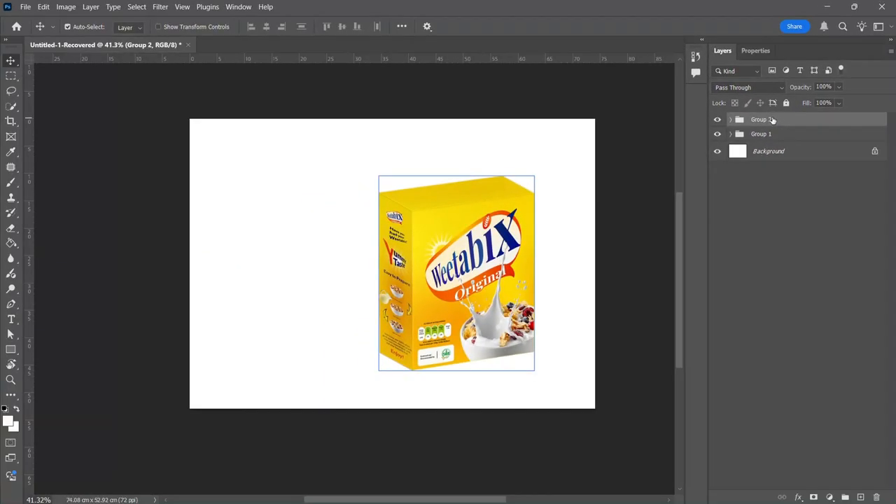
Move Group 2's box with Free Transform to the left of the original box and slightly higher.
key(ctrl+t)
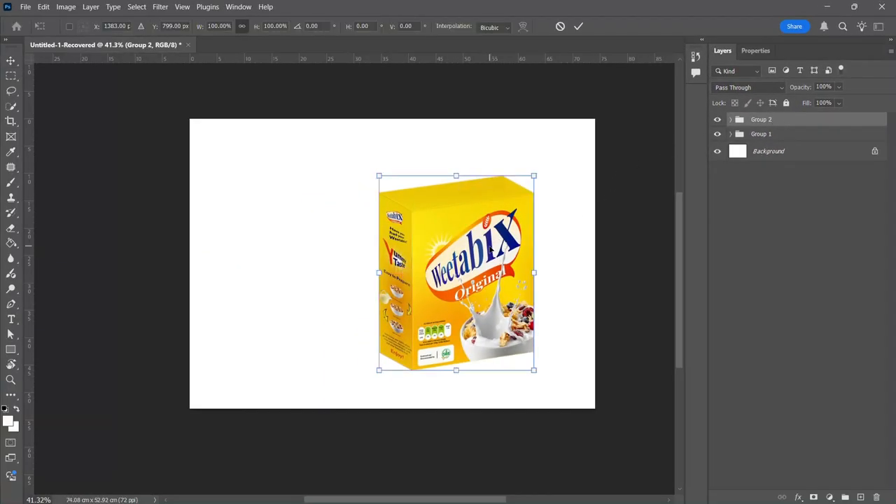
drag(492, 246, 330, 226)
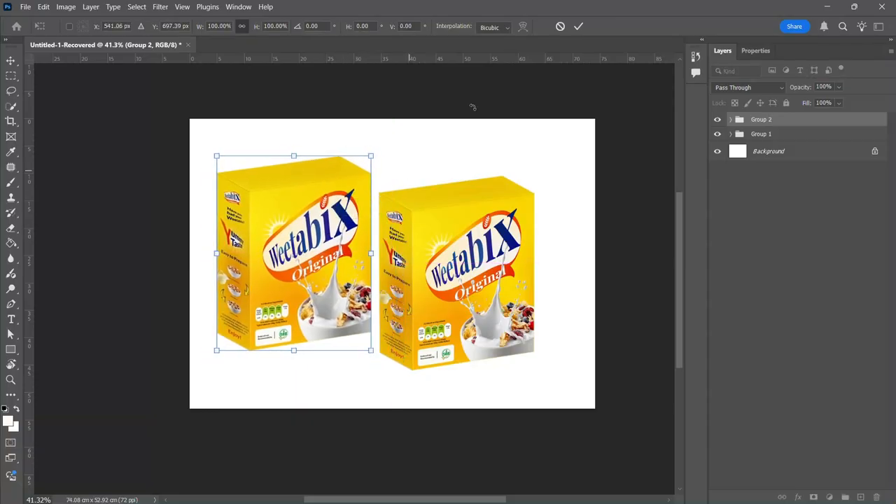
click(578, 27)
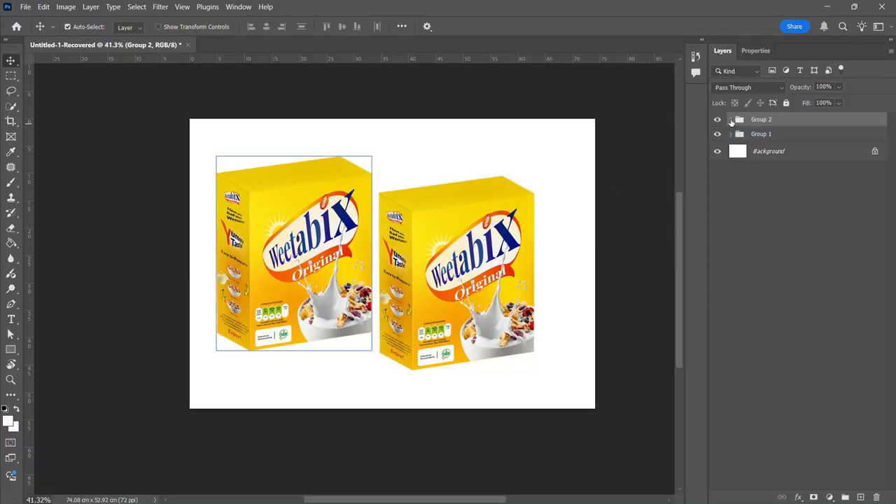
Hide Group 1 and expand Group 2 to reveal the copied box's layers.
click(717, 121)
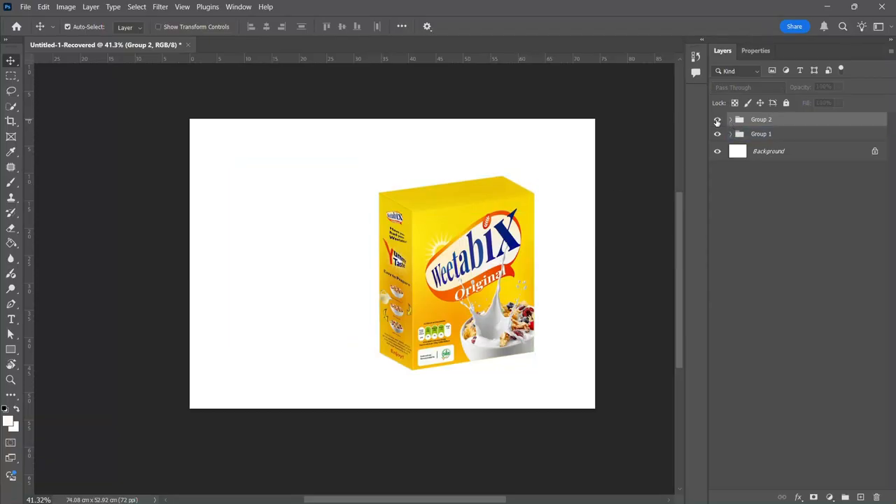
click(717, 120)
click(728, 134)
click(730, 133)
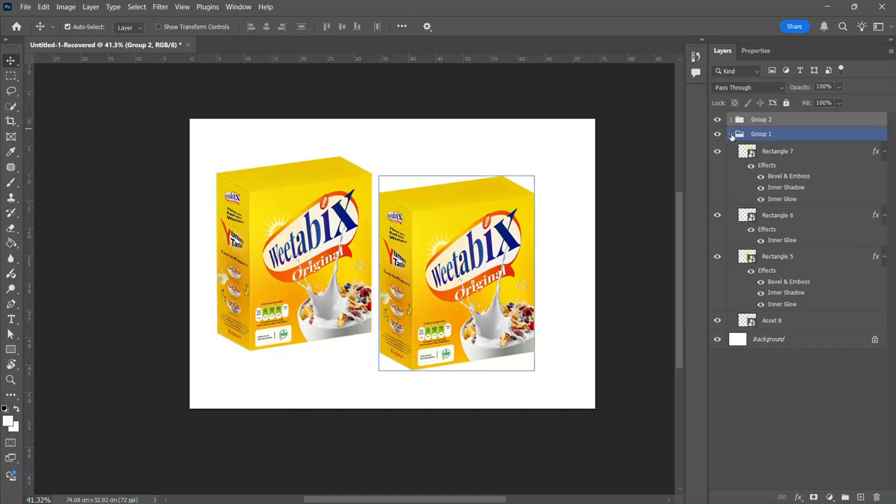
click(730, 133)
click(717, 134)
click(732, 120)
click(777, 137)
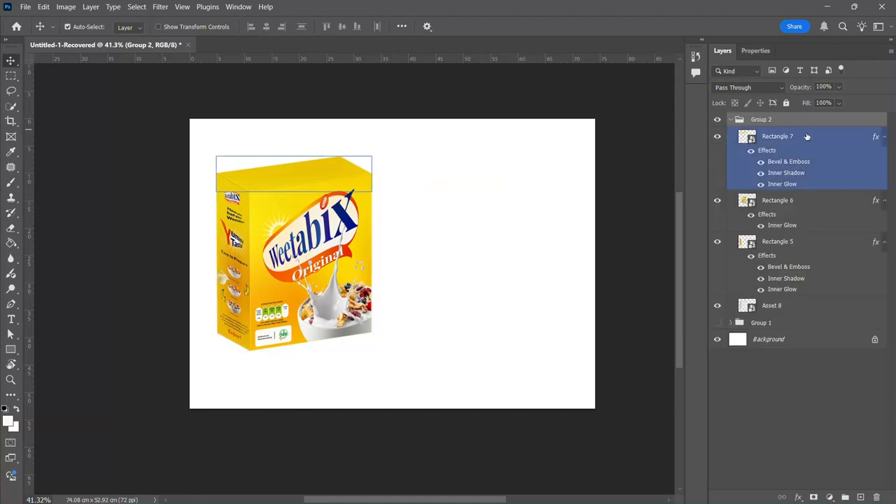
Toggle the visibility of Rectangle 7 and Rectangle 5 in Group 2 to check which box face each one covers.
click(718, 137)
click(719, 137)
click(236, 240)
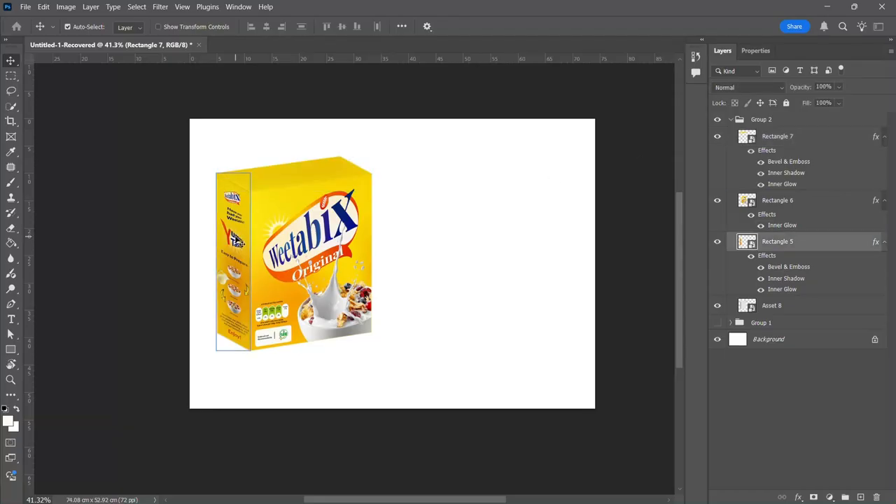
click(718, 241)
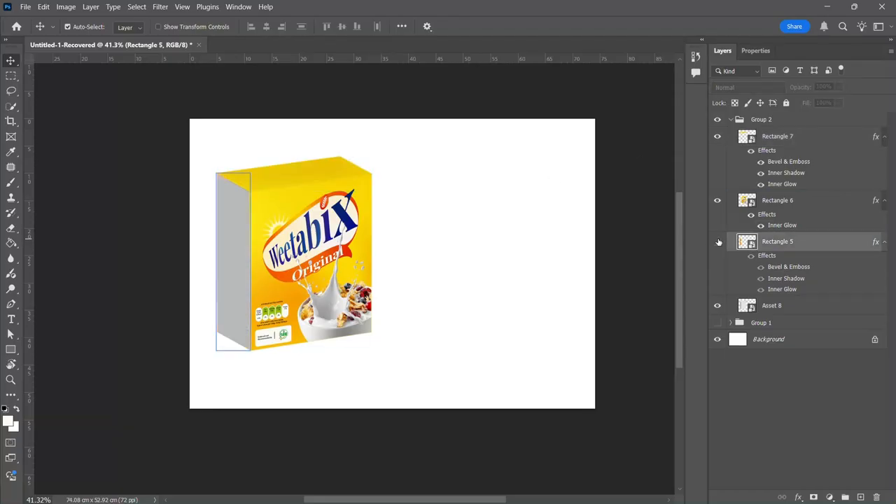
click(718, 241)
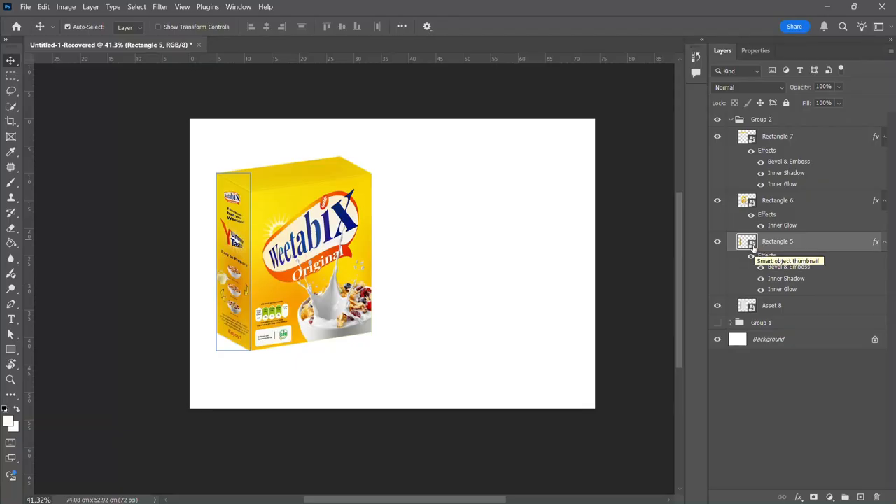
Open Group 2's Rectangle 5 smart object and place embedded Kellogg's-Dieline_09 from the nested images folder under Downloads > Cereal > Slice Label Design.
double_click(752, 246)
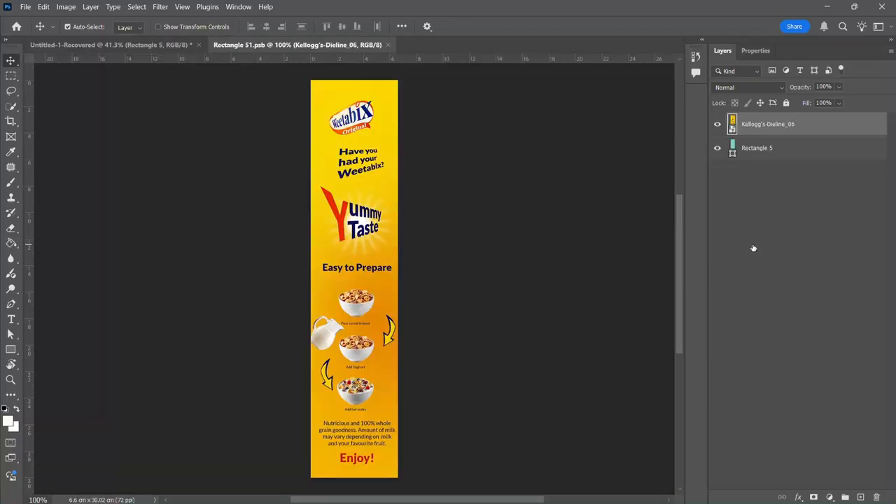
click(24, 6)
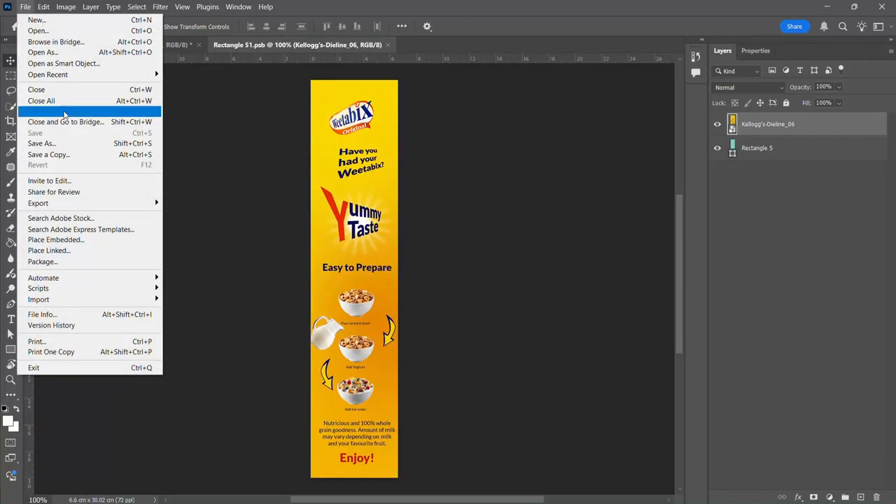
click(60, 242)
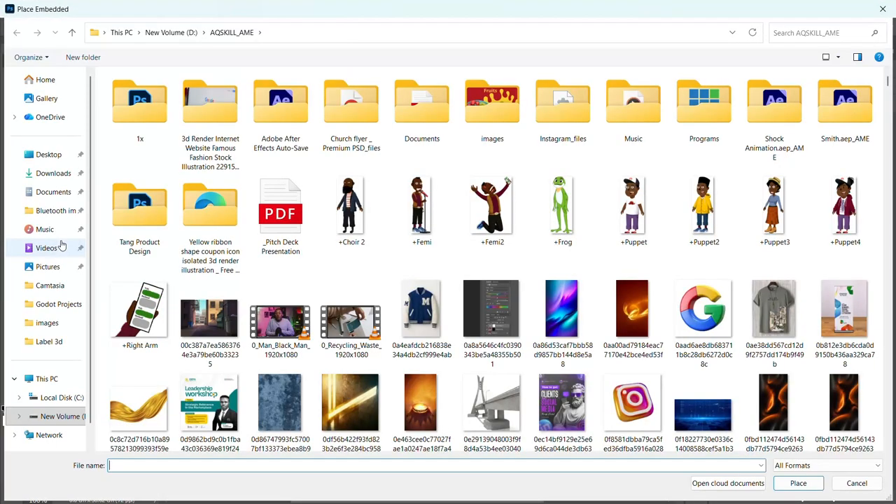
click(53, 174)
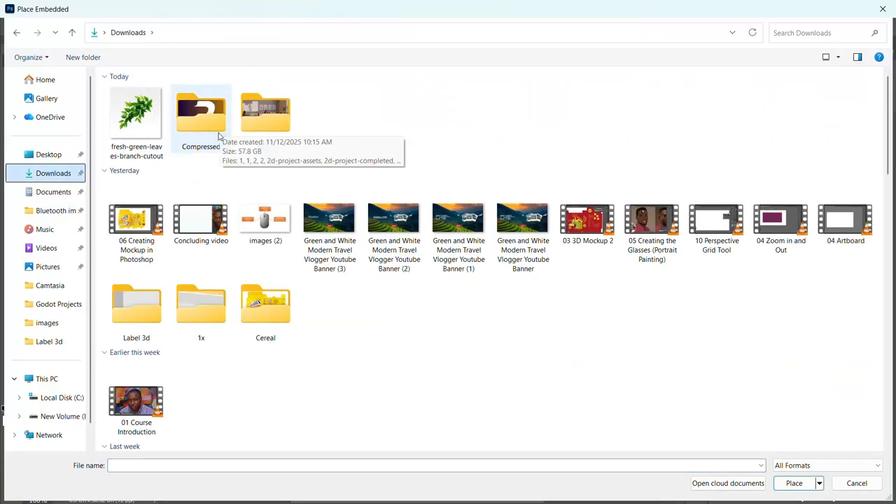
double_click(265, 308)
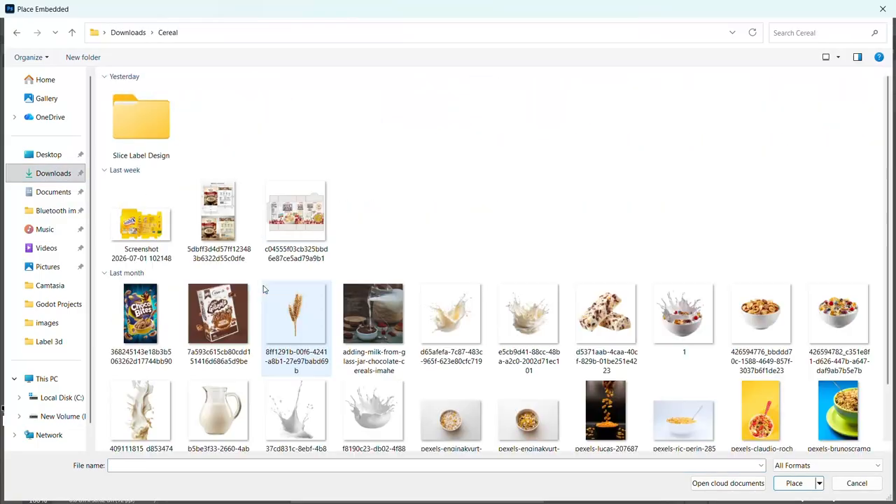
double_click(142, 119)
double_click(133, 106)
double_click(133, 106)
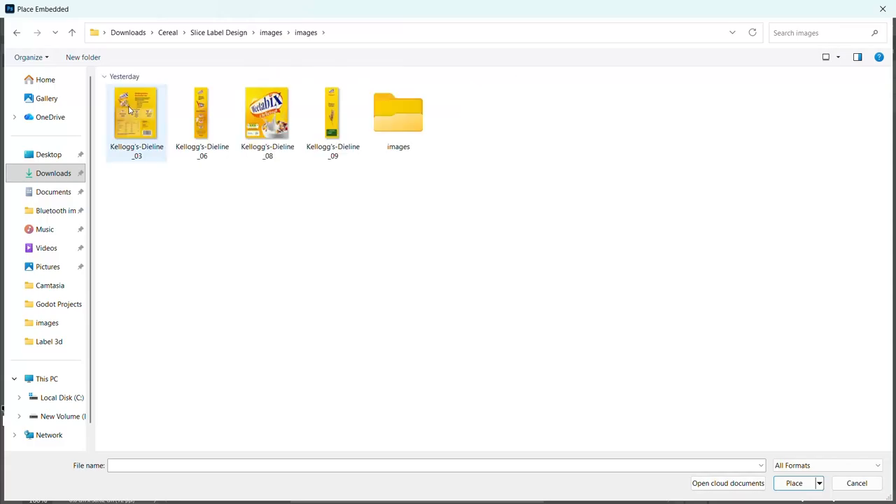
double_click(332, 94)
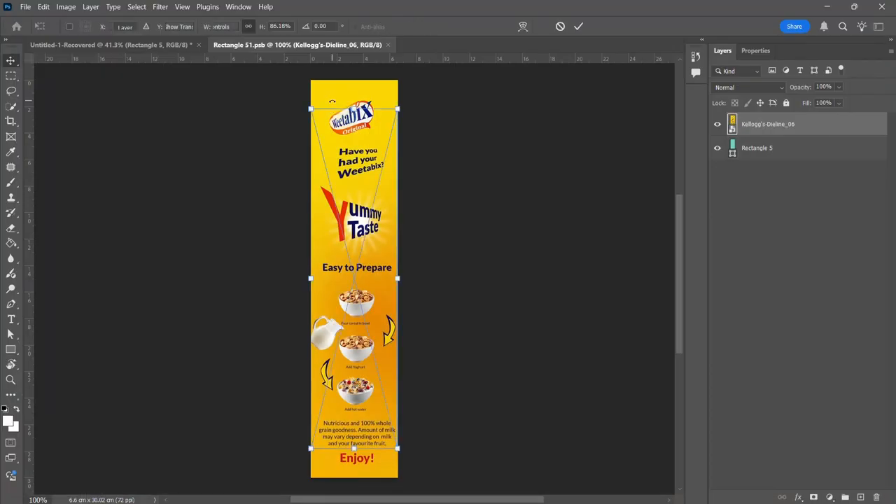
Scale the placed Kellogg's-Dieline_09 label to about 100.83% to cover the full panel height and nudge it 4 px left.
drag(359, 107, 359, 78)
drag(354, 448, 354, 481)
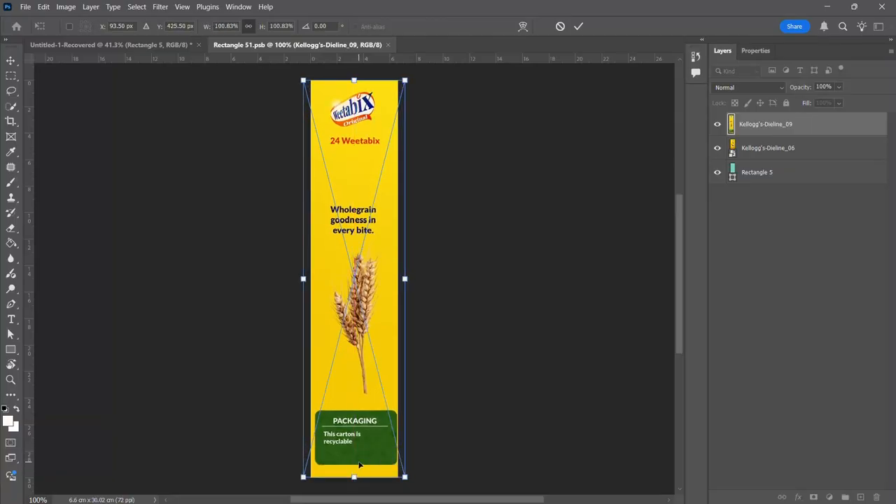
key(Left)
key(Left)
key(Left)
key(Left)
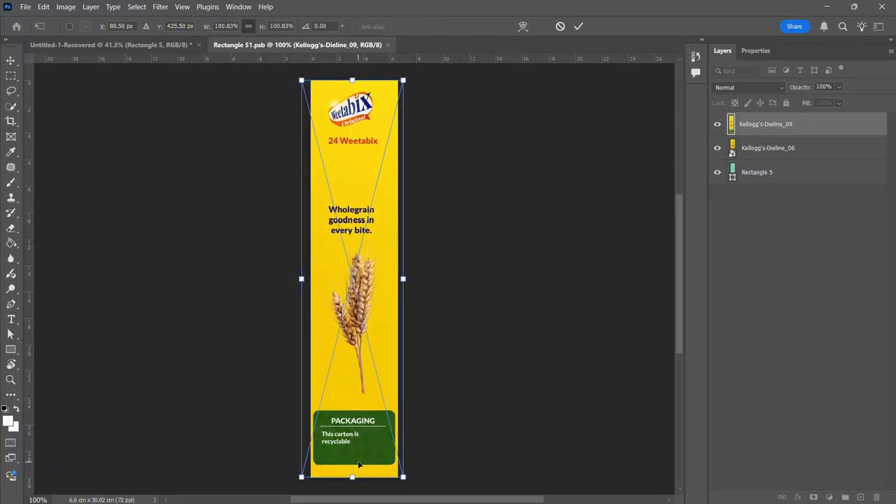
click(578, 26)
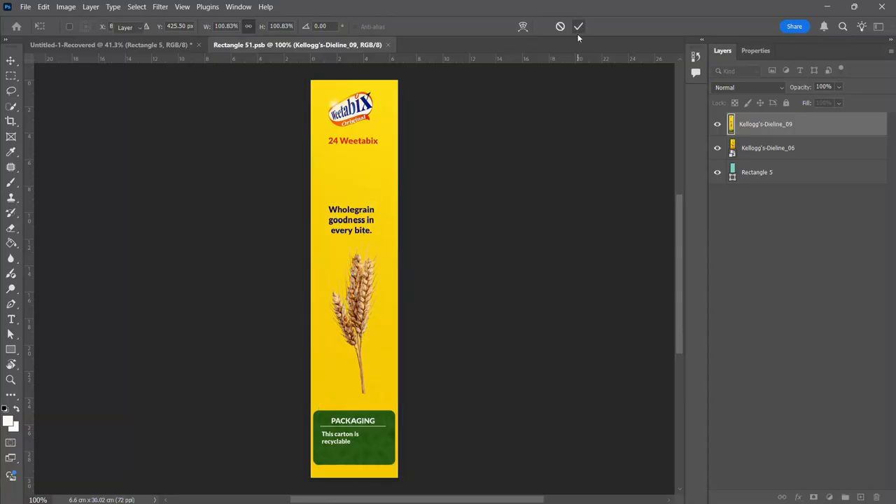
Save the edited Rectangle 5 smart object and close its document.
key(ctrl+s)
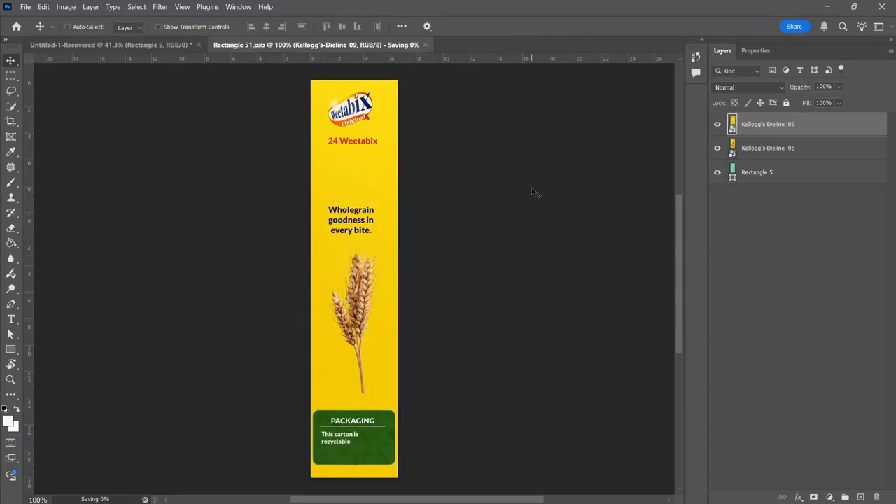
click(388, 45)
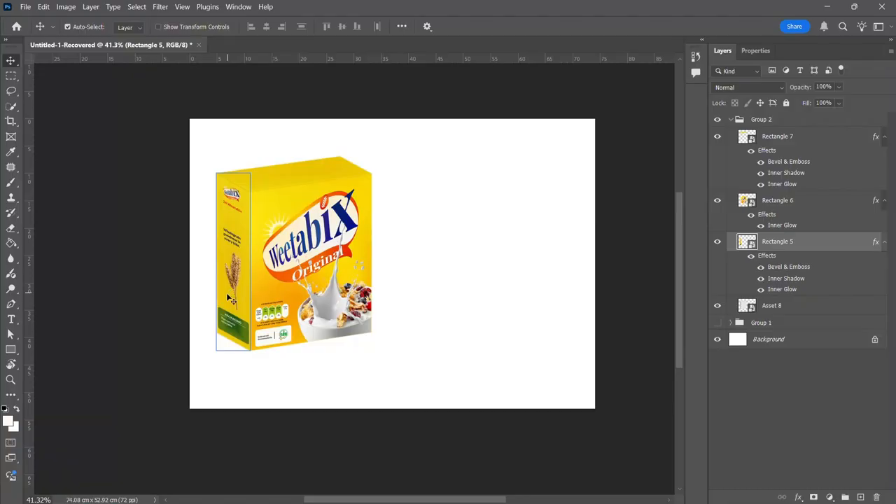
Collapse Group 2 and show Group 1 to compare the two boxes.
click(732, 181)
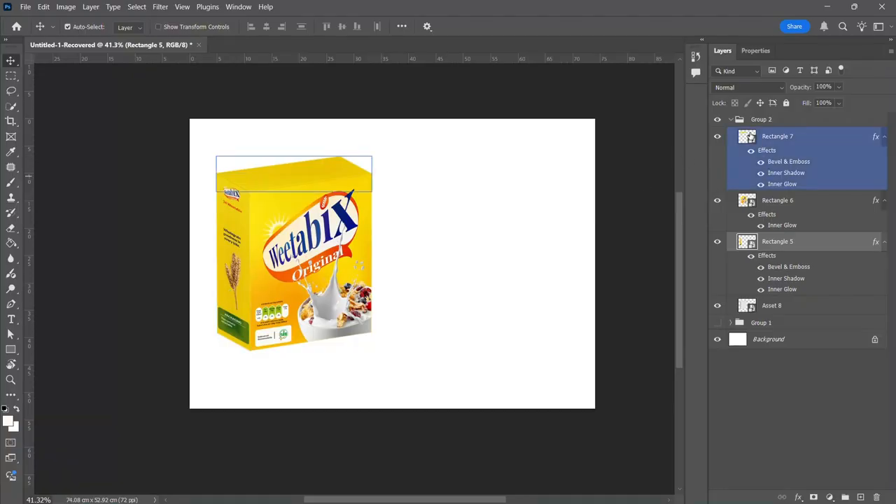
click(739, 119)
click(731, 120)
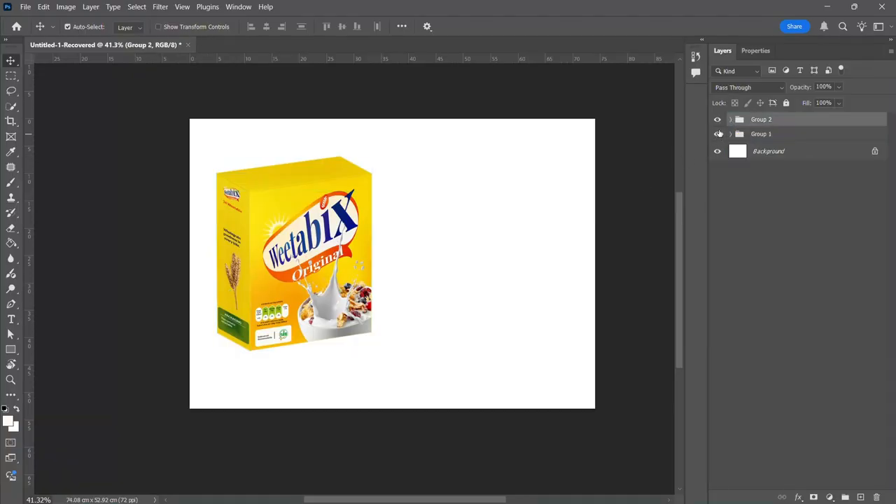
click(717, 134)
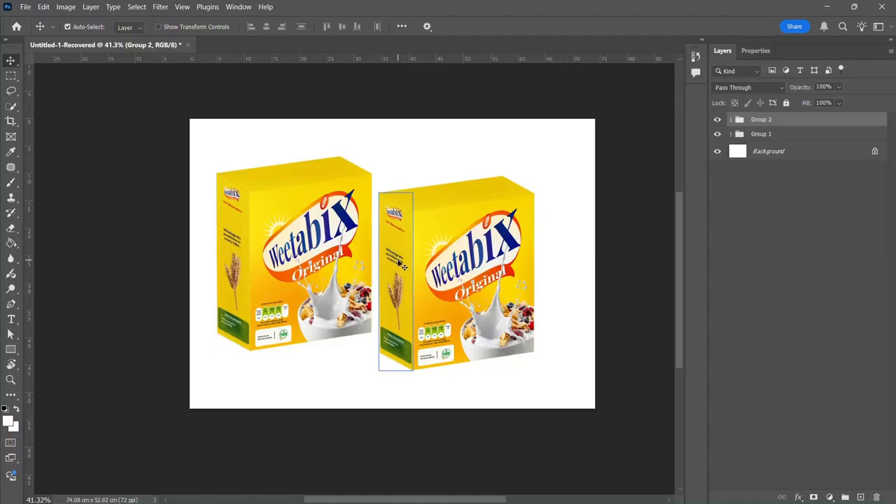
Undo showing Group 1 and the Kellogg's-Dieline_09 label change on the side panel.
key(ctrl)
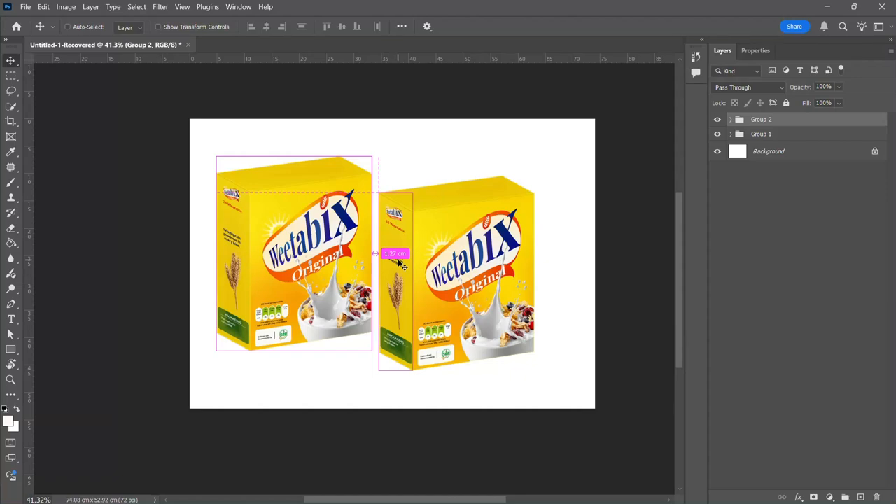
key(ctrl+z)
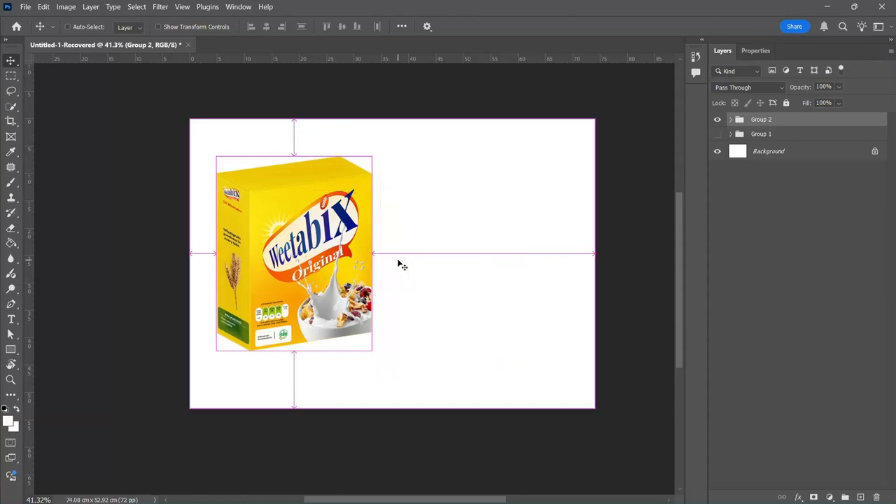
key(ctrl+z)
key(ctrl)
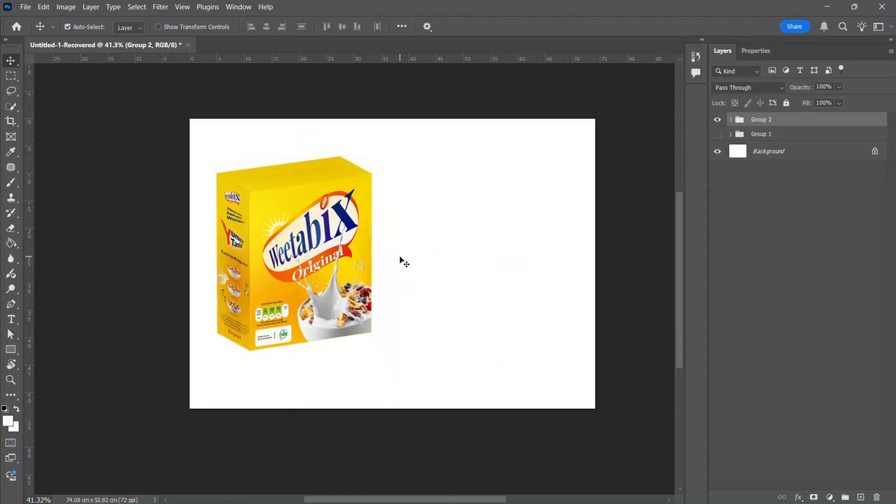
Compare the two boxes by switching Group 1's visibility and inspect the layers inside Group 2.
click(718, 136)
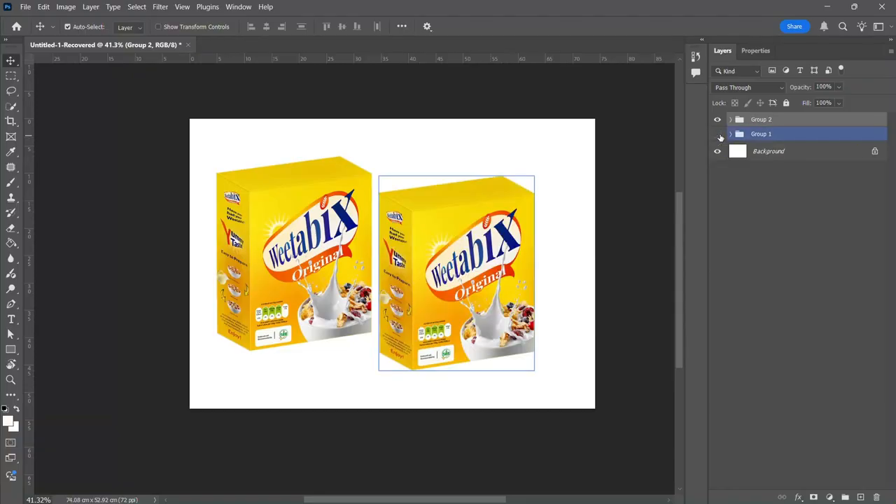
click(717, 135)
click(731, 119)
click(779, 154)
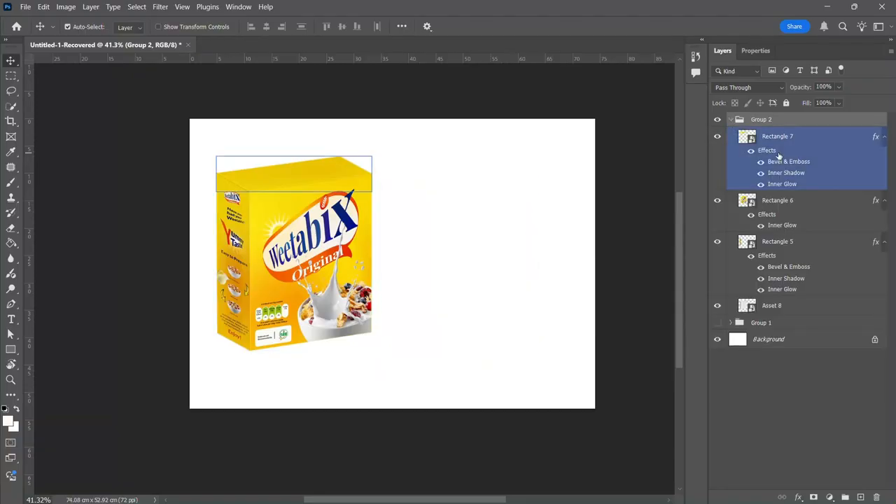
click(788, 141)
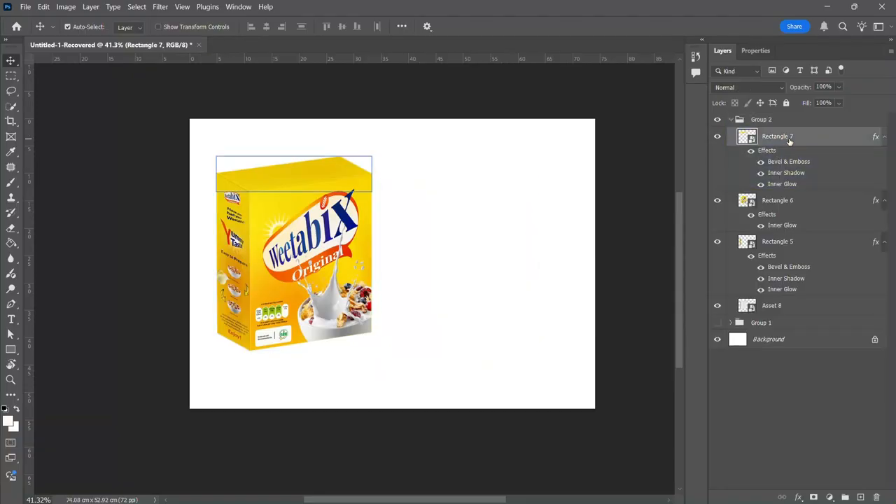
click(737, 122)
click(731, 119)
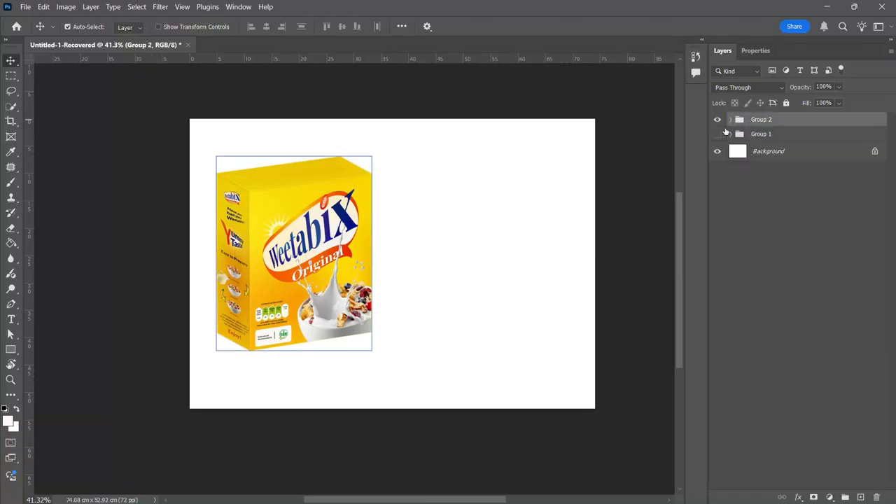
click(718, 133)
click(718, 134)
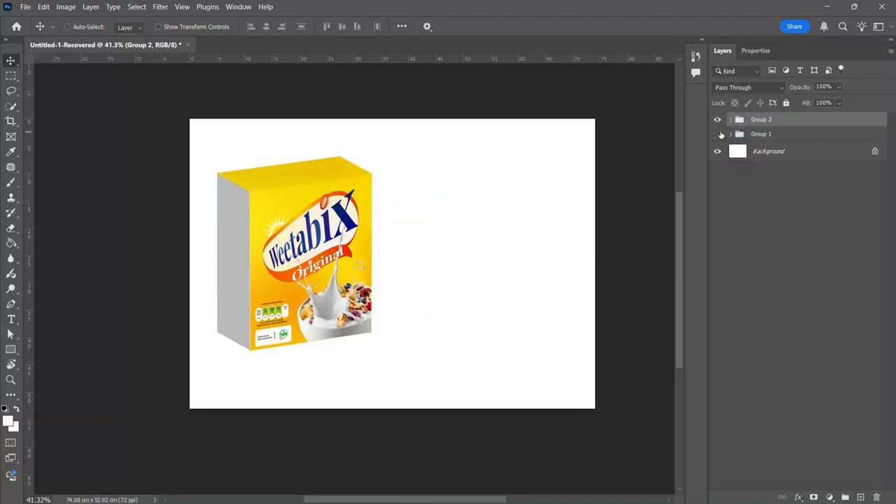
click(720, 134)
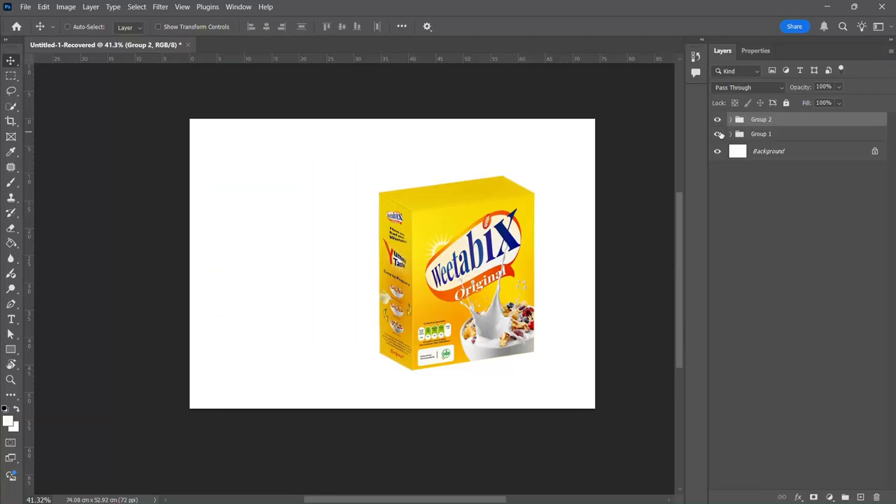
Undo the group duplication and the layer grouping, back to the loose Rectangle and Asset 8 layers.
key(ctrl+z)
key(ctrl+z)
key(ctrl+z)
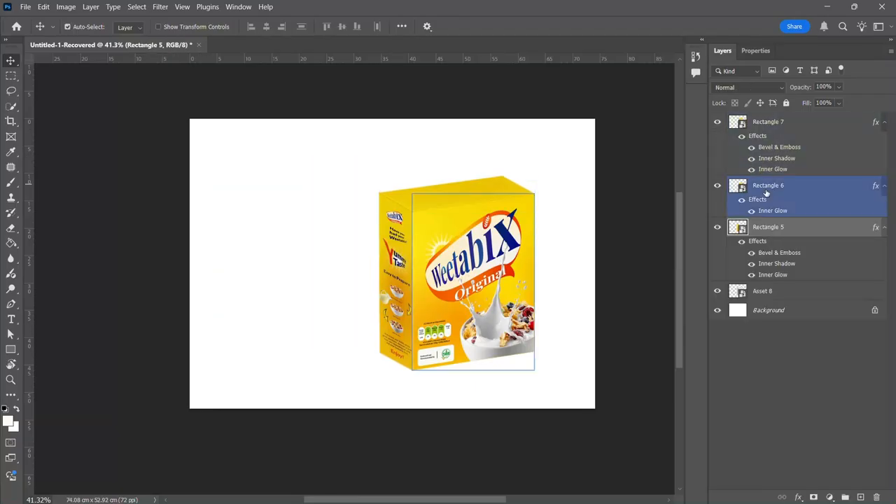
Check which box panels Rectangle 6 and Rectangle 5 hold by switching each layer's visibility off and on.
click(779, 292)
click(728, 123)
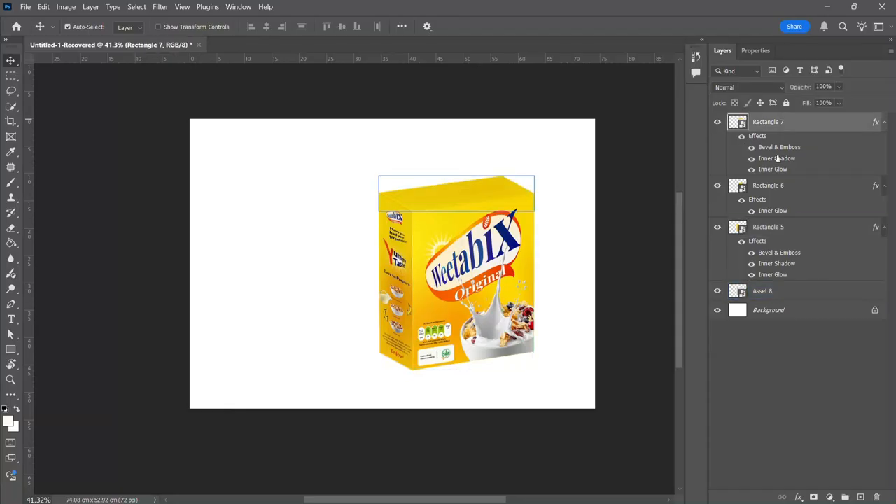
click(772, 192)
click(719, 187)
click(719, 187)
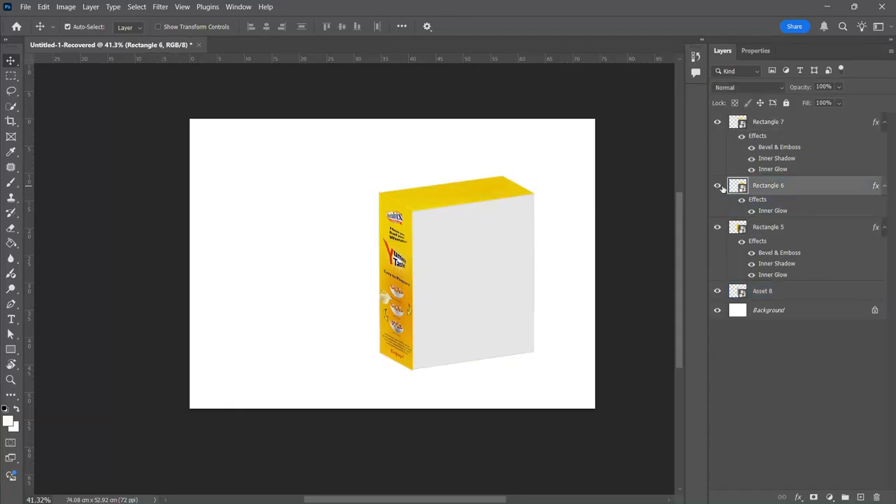
click(717, 227)
click(717, 227)
Create independent copies of Rectangle 6 and Rectangle 5 with New Smart Object via Copy.
right_click(775, 189)
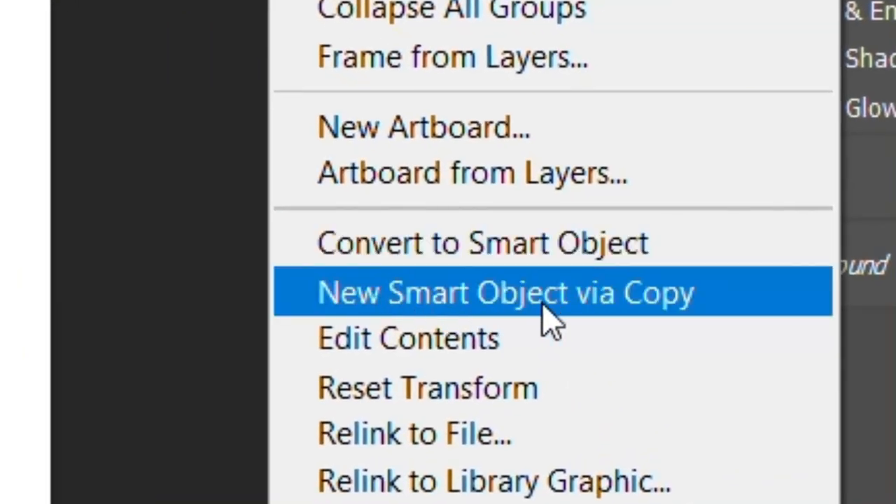
click(644, 304)
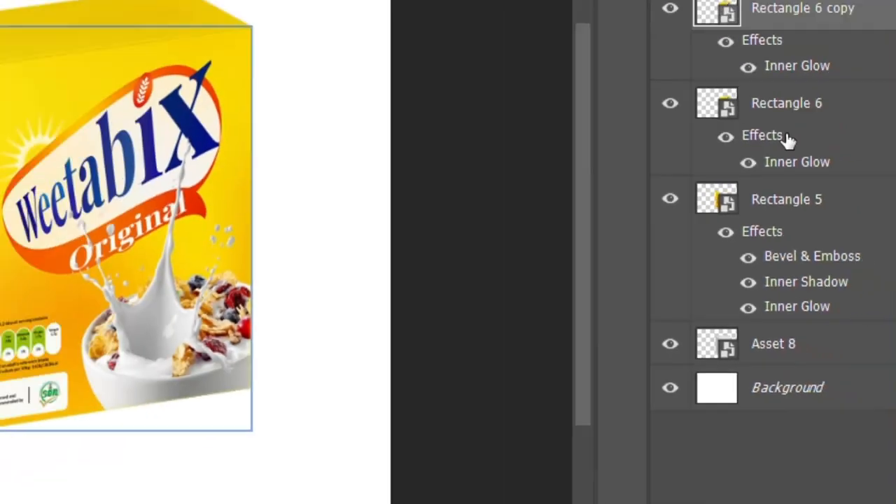
click(756, 202)
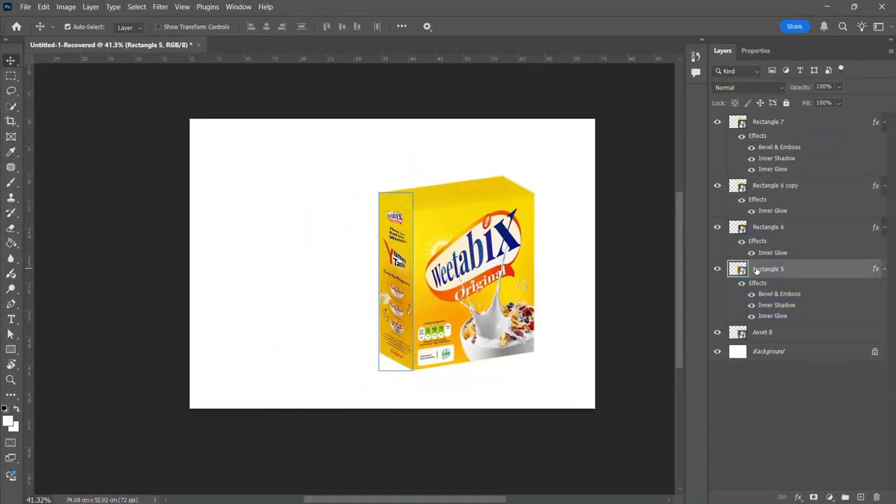
right_click(780, 270)
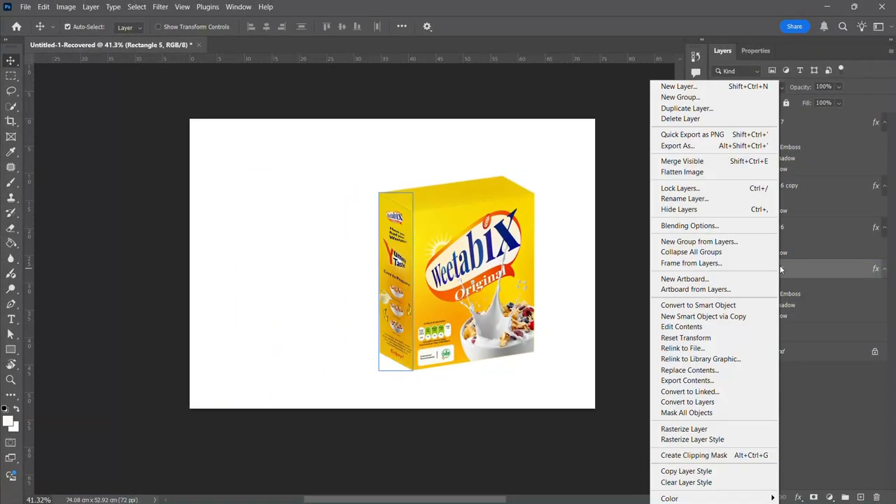
click(740, 317)
Group Rectangle 6 copy with Rectangle 5 copy and move the group to the top of the layer stack.
ctrl+click(802, 193)
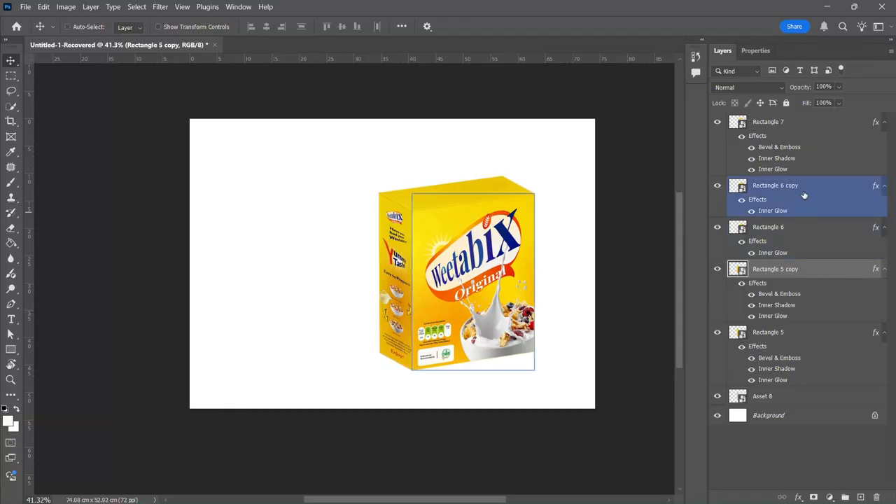
key(ctrl+g)
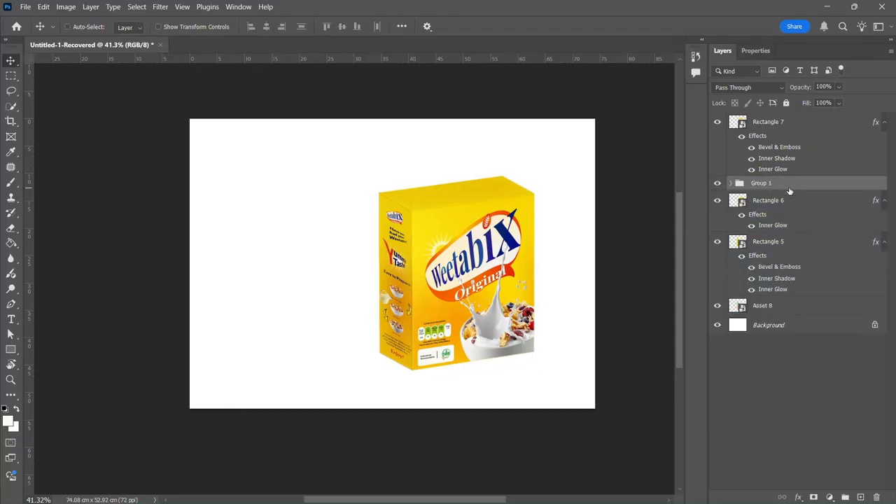
drag(792, 185, 781, 119)
Create an independent smart object copy of Rectangle 7, the top panel, and move the copy into Group 1.
click(767, 133)
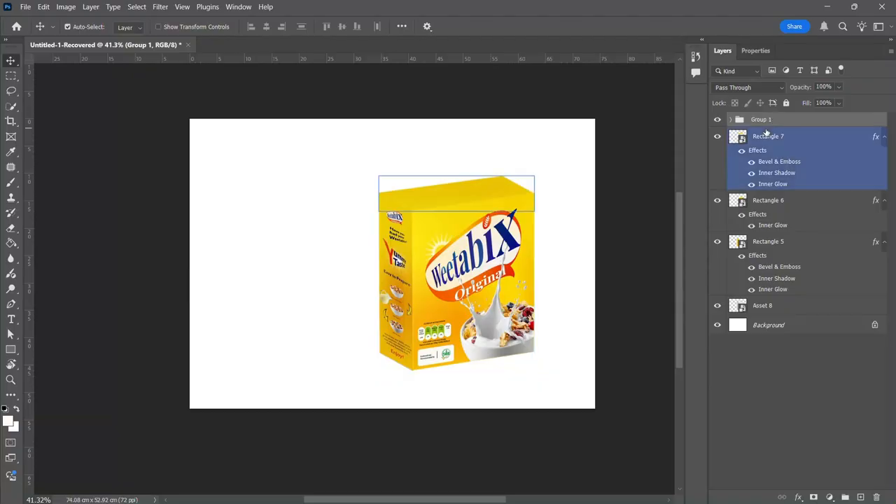
click(768, 139)
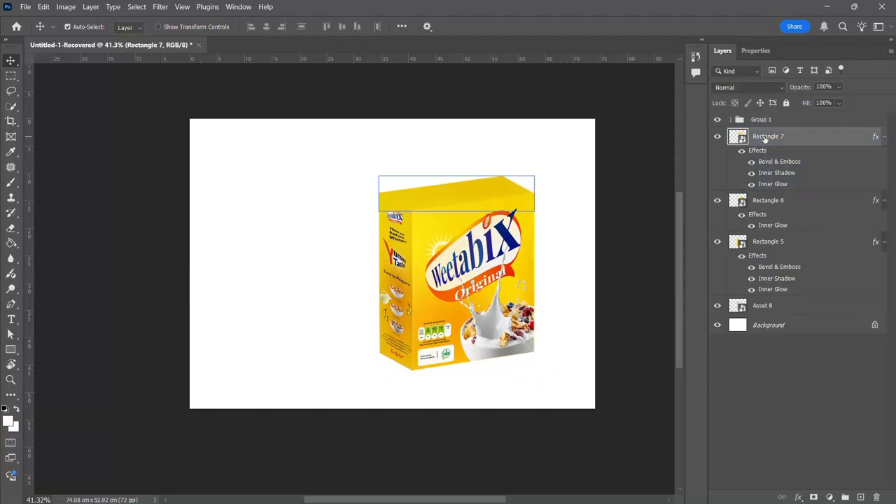
click(717, 136)
click(718, 137)
drag(782, 138, 763, 121)
click(756, 137)
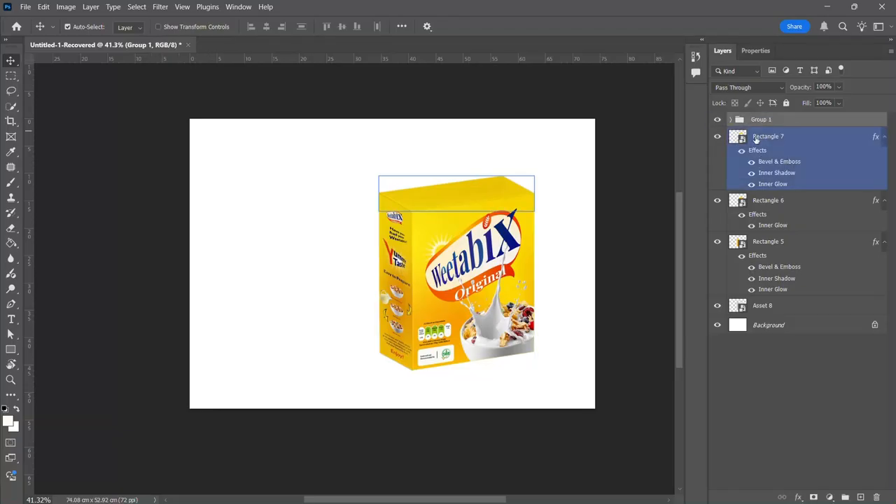
Create an independent smart object copy of the Asset 8 box base and move the copy into Group 1.
click(776, 288)
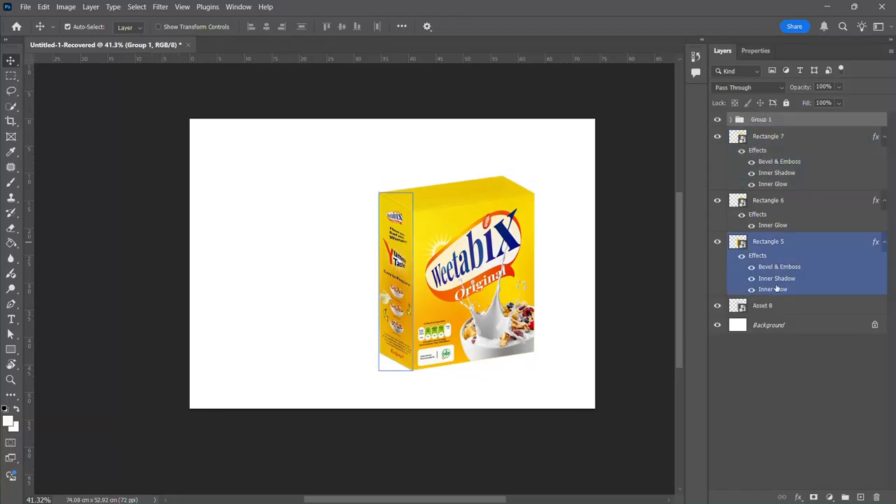
click(764, 306)
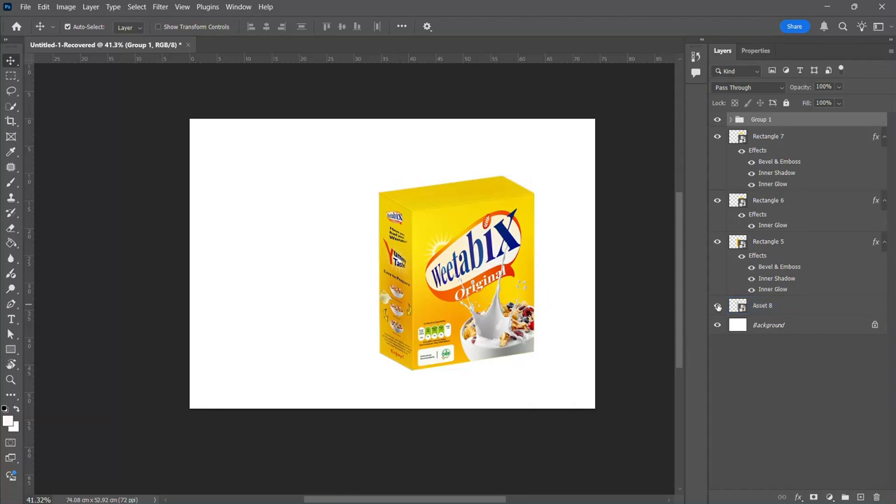
drag(780, 308, 773, 121)
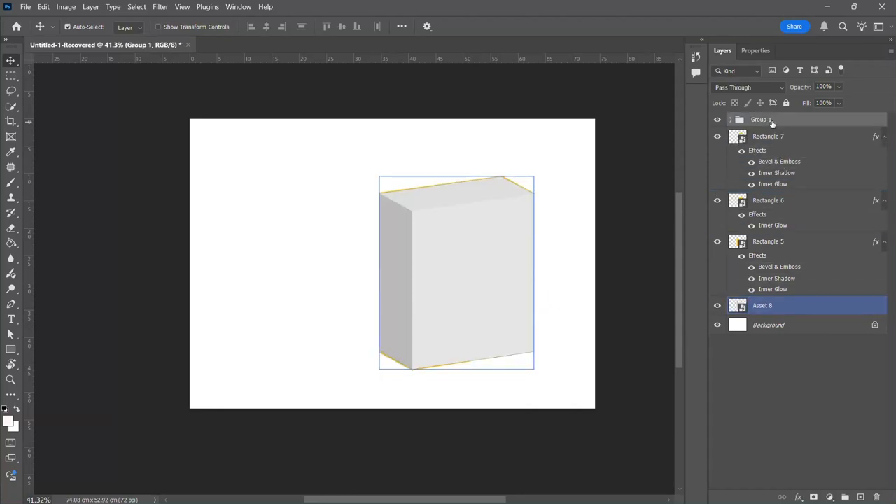
Group the original Rectangle 7, Rectangle 6, Rectangle 5 and Asset 8 layers and hide that group.
click(733, 138)
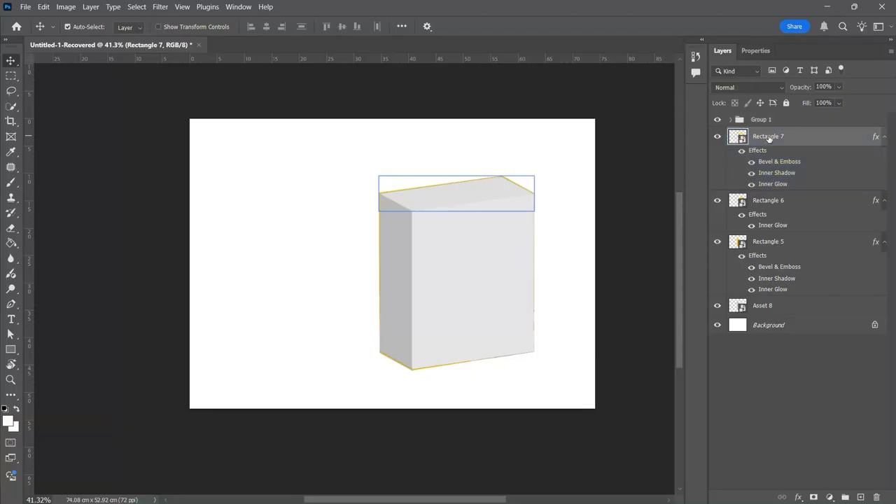
shift+click(769, 308)
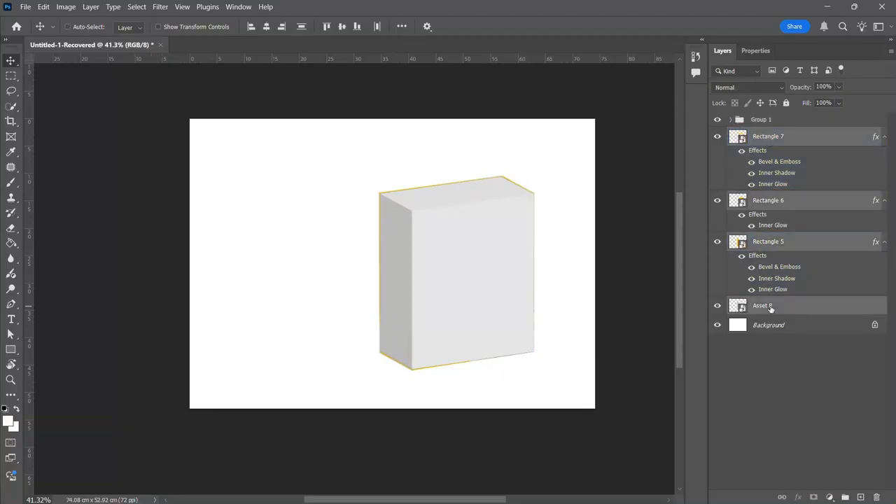
key(ctrl+g)
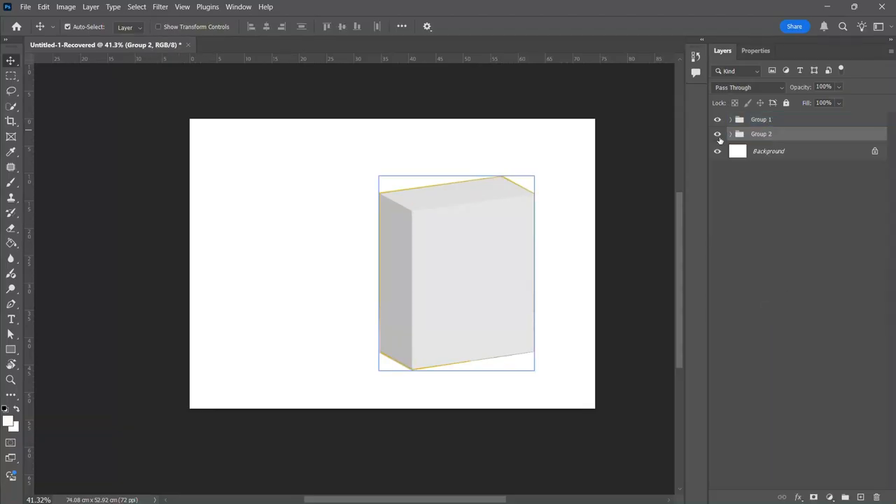
click(761, 119)
Expand Group 1 and move Asset 8 copy below Rectangle 5 copy within the group.
click(730, 119)
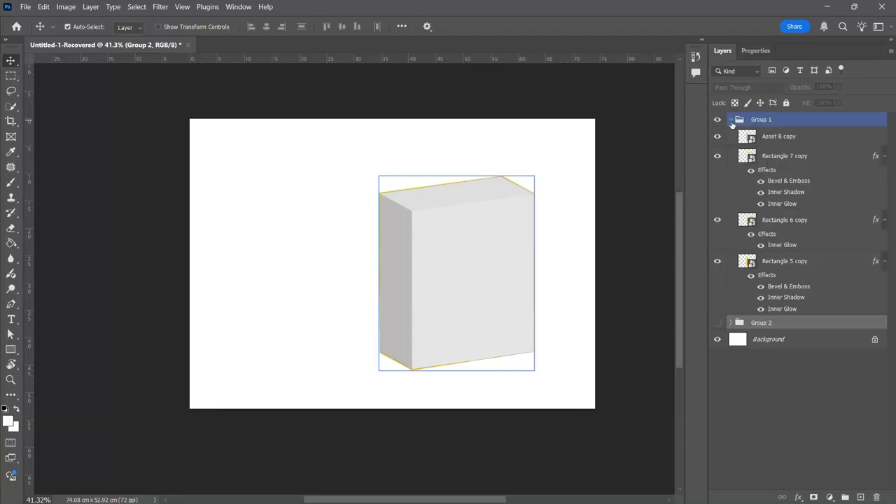
click(785, 156)
click(784, 142)
click(717, 136)
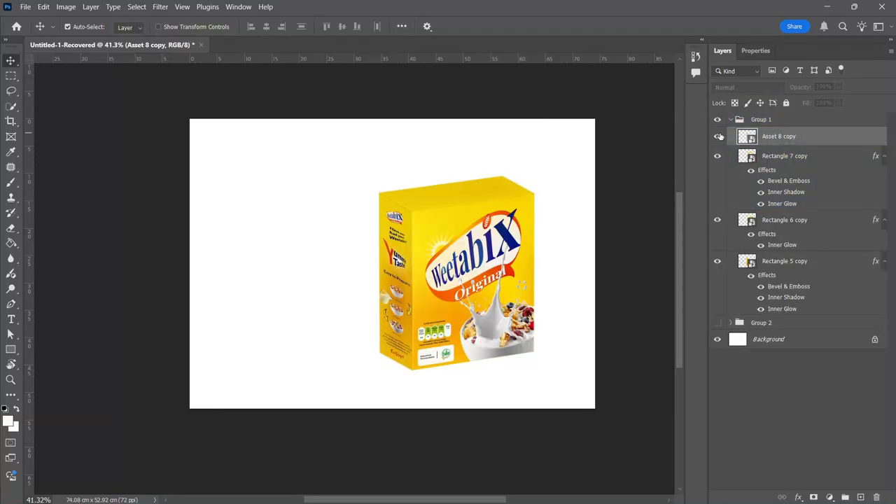
click(717, 137)
drag(799, 145, 775, 312)
Open the Rectangle 6 copy smart object and place embedded Kellogg's-Dieline_03 from the nested images folder.
click(788, 189)
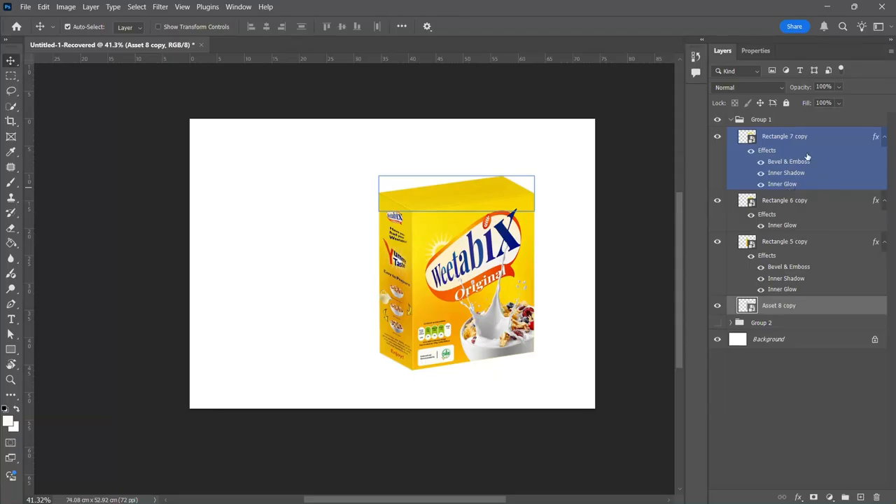
click(789, 202)
click(734, 150)
click(750, 204)
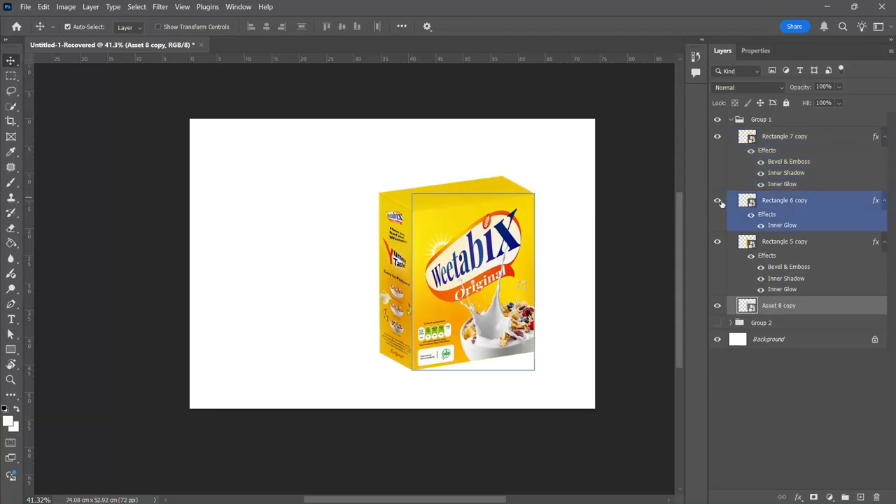
double_click(748, 202)
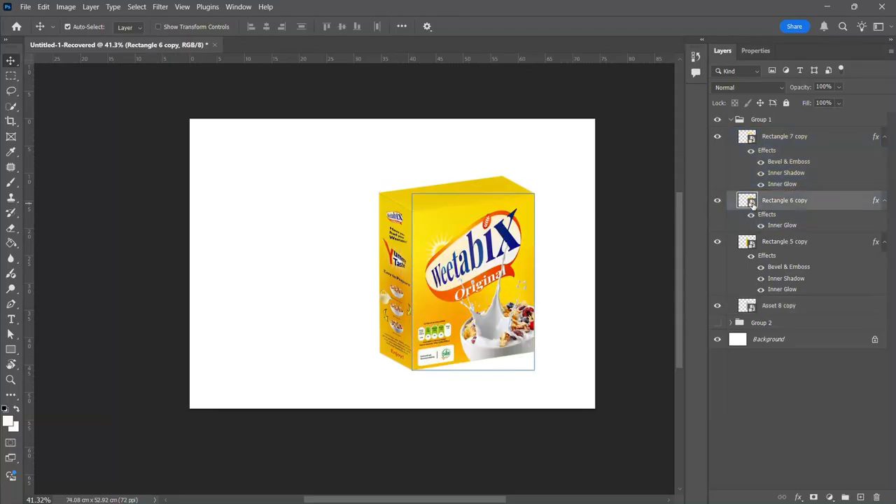
click(25, 7)
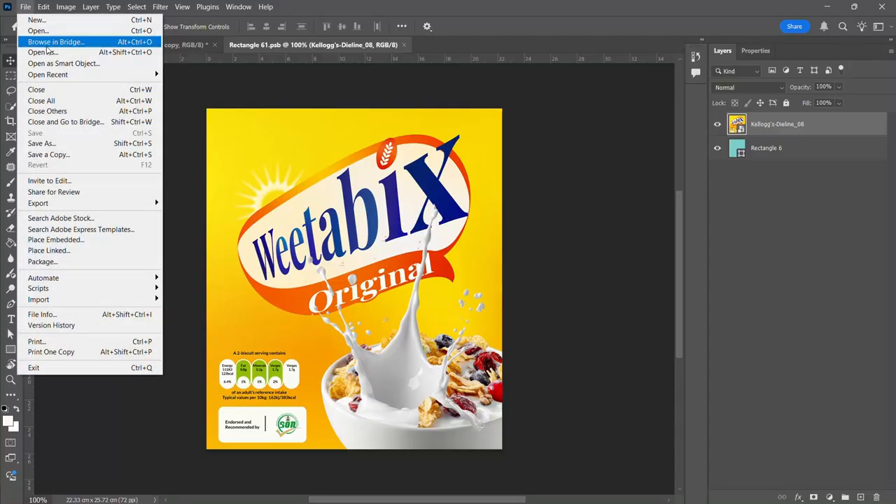
click(80, 240)
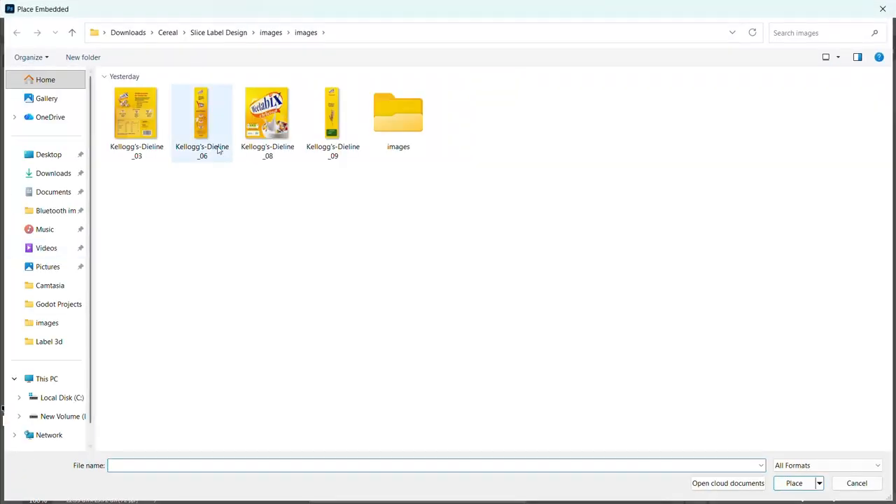
double_click(143, 132)
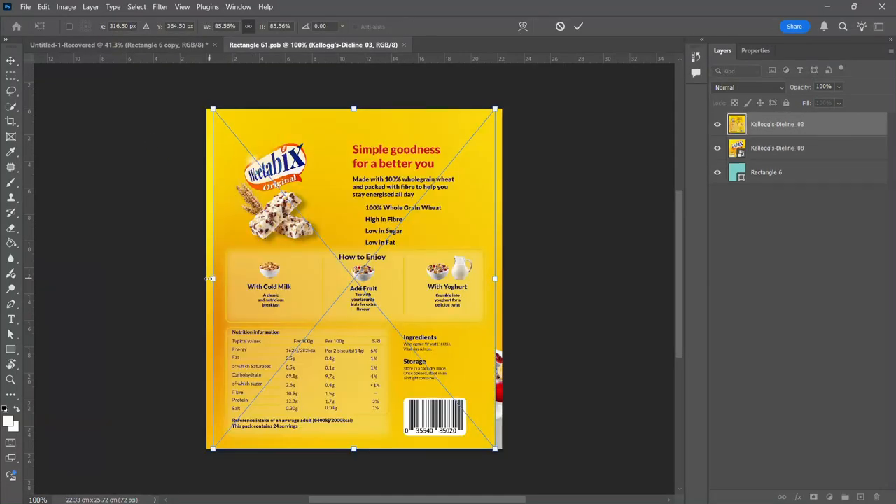
Scale Kellogg's-Dieline_03 to about 89.66% so it covers the back panel, align it on the canvas, and save and close the smart object.
drag(209, 278, 206, 279)
drag(495, 280, 486, 269)
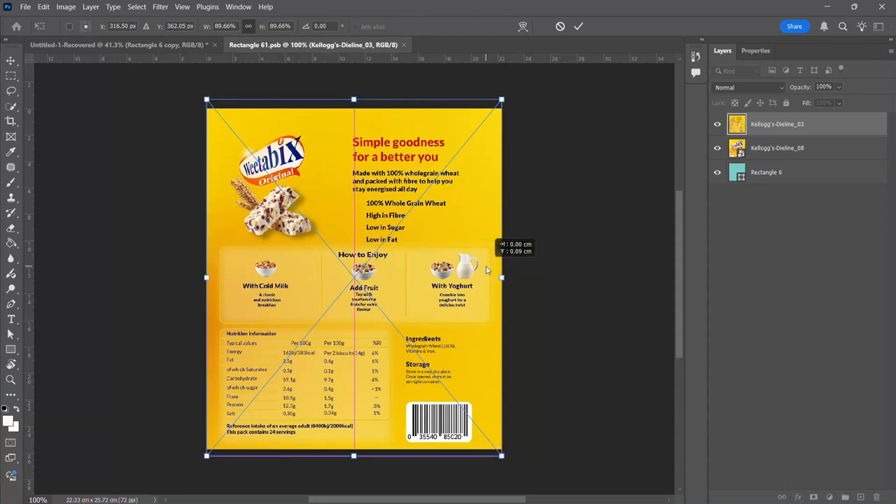
click(578, 26)
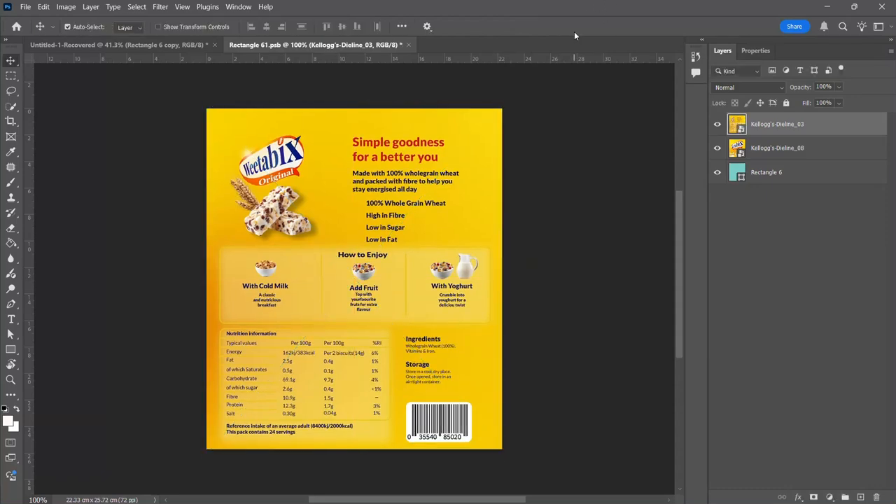
key(ctrl+s)
click(403, 44)
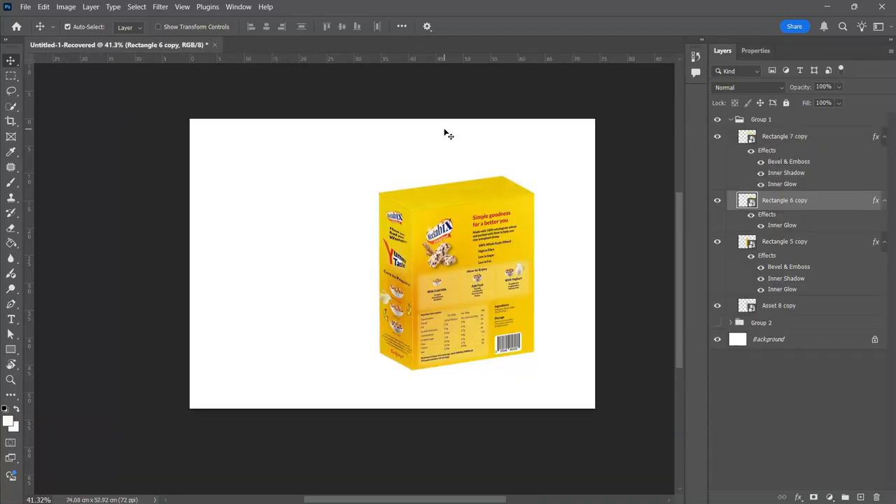
Open the Rectangle 5 copy smart object and place embedded Kellogg's-Dieline_09 from the nested images folder.
click(395, 236)
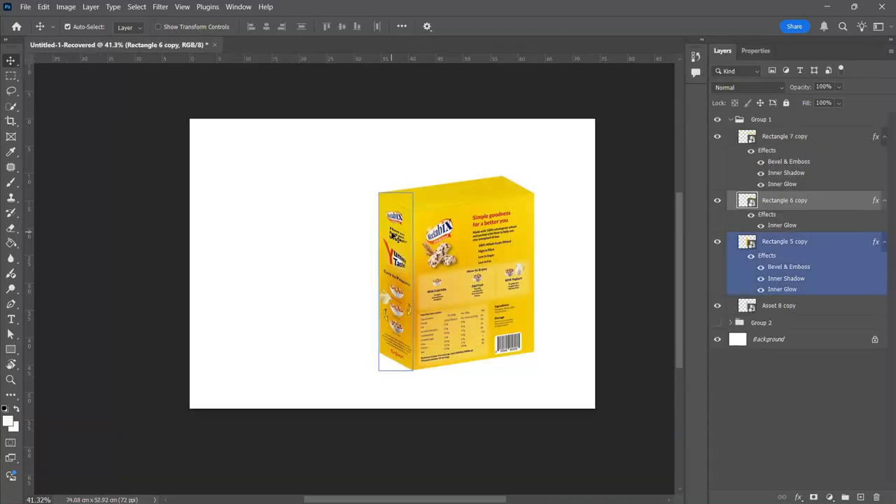
double_click(747, 242)
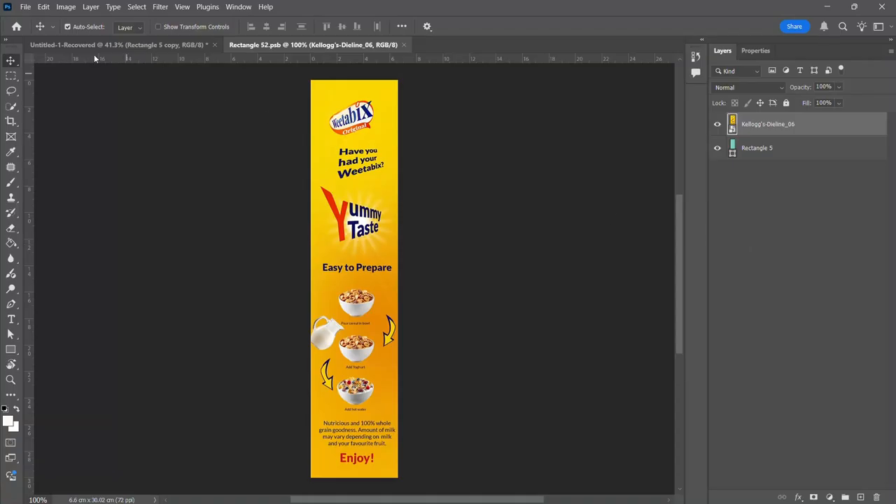
click(25, 6)
click(60, 241)
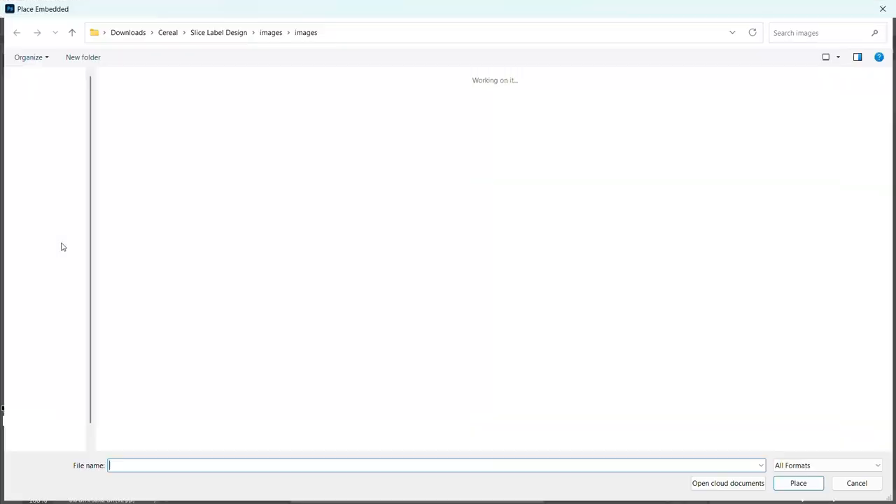
double_click(333, 115)
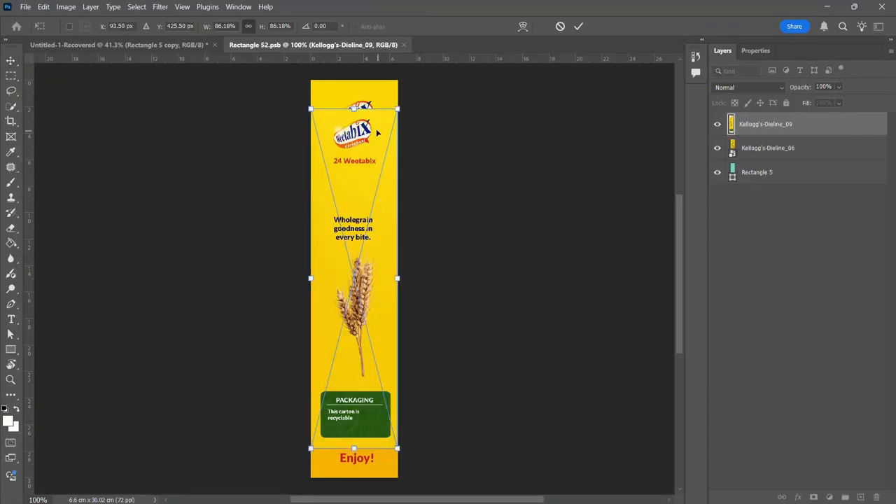
Scale Kellogg's-Dieline_09 to fill the side panel's full height, and save and close the smart object.
drag(354, 107, 355, 80)
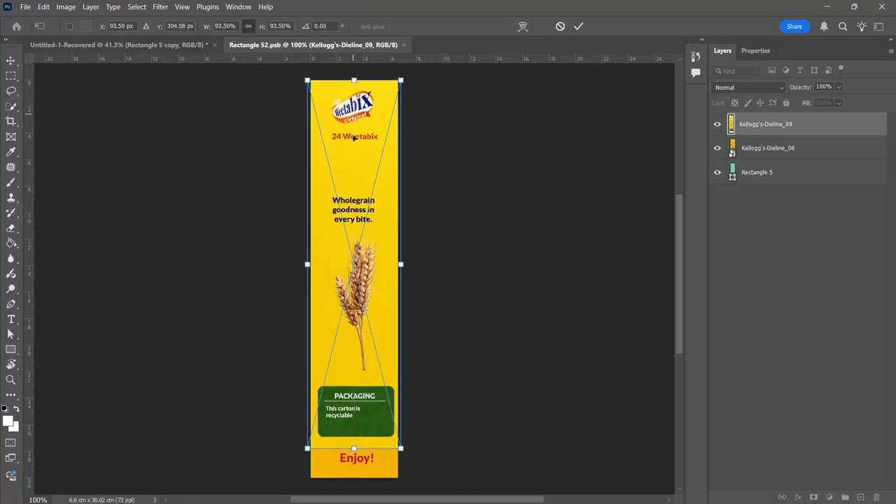
drag(355, 449, 354, 476)
click(579, 26)
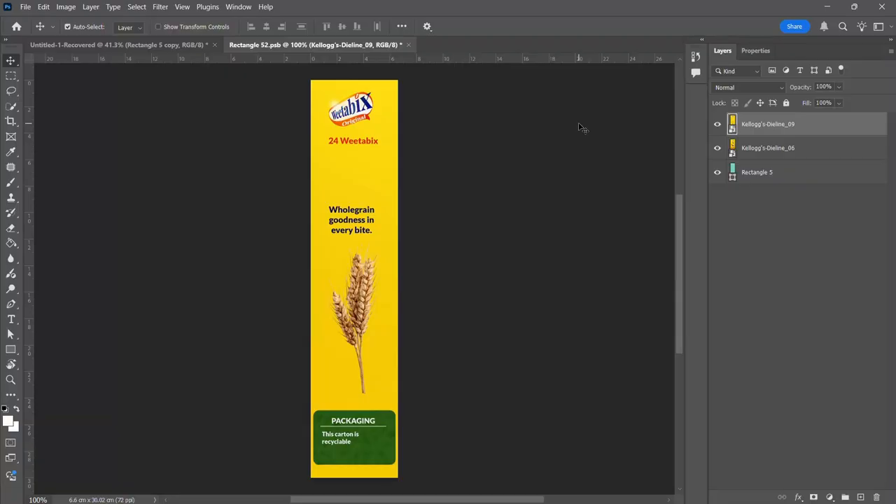
key(ctrl+s)
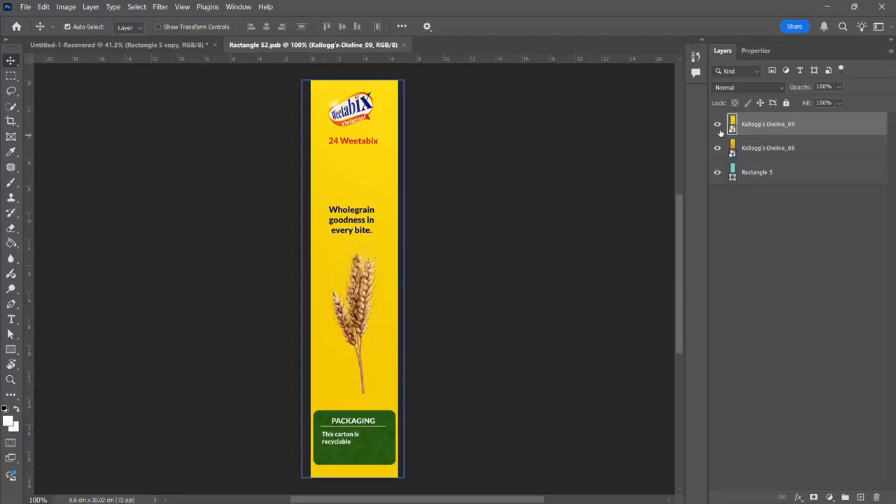
click(404, 46)
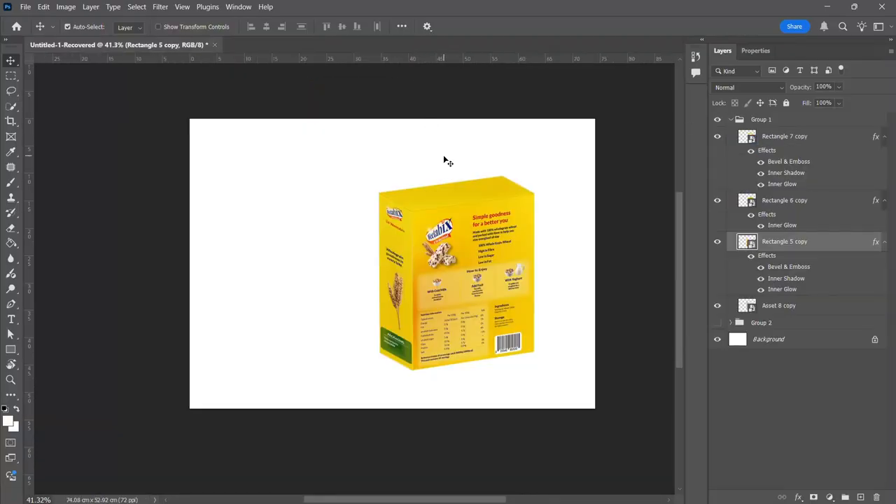
Collapse Group 1, show Group 2, and toggle Group 1's visibility to compare the two boxes, leaving both groups visible.
click(499, 197)
click(730, 120)
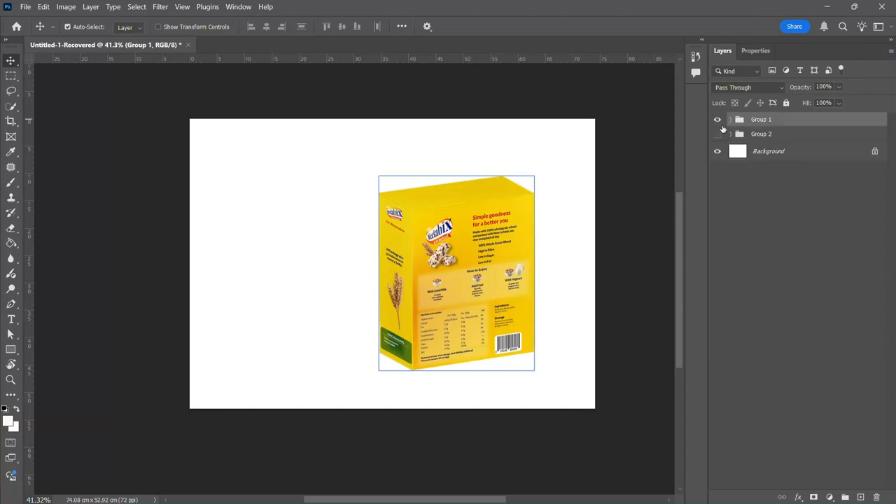
click(717, 121)
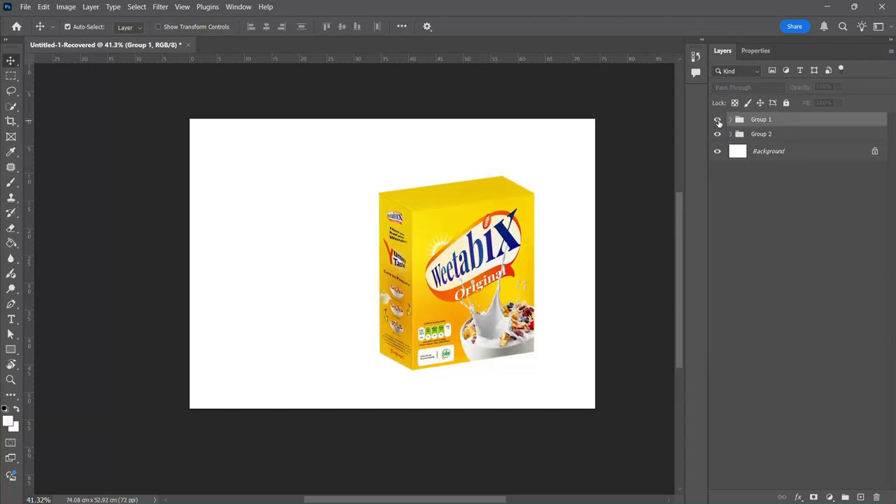
click(718, 121)
click(718, 121)
click(718, 121)
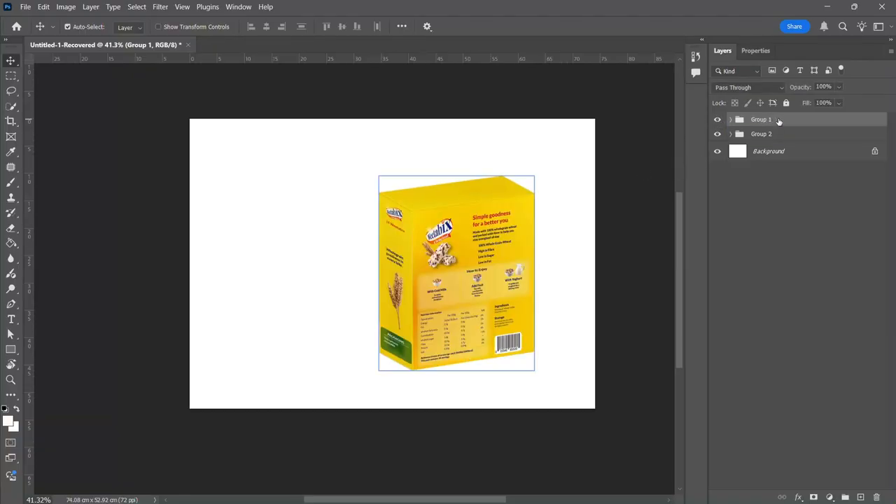
click(718, 120)
click(717, 120)
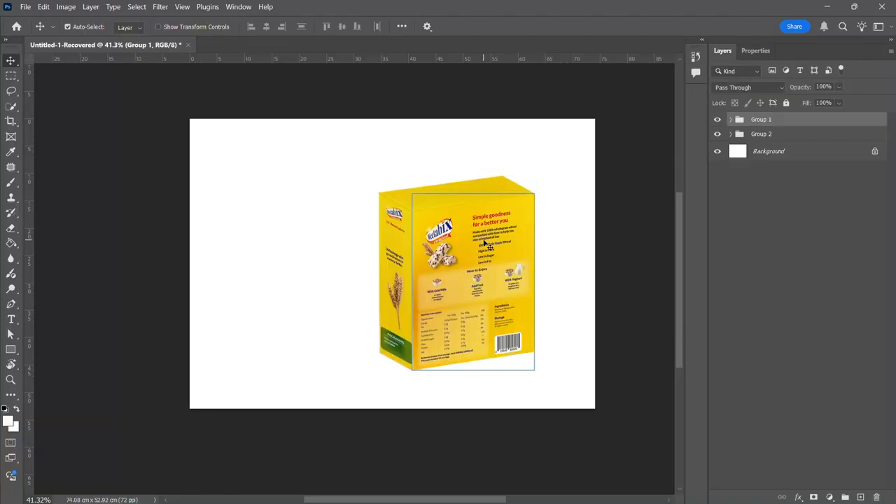
Move the Group 1 box to the left of the original box so both stand side by side, and clear the layer selection.
drag(483, 242, 317, 237)
key(ctrl)
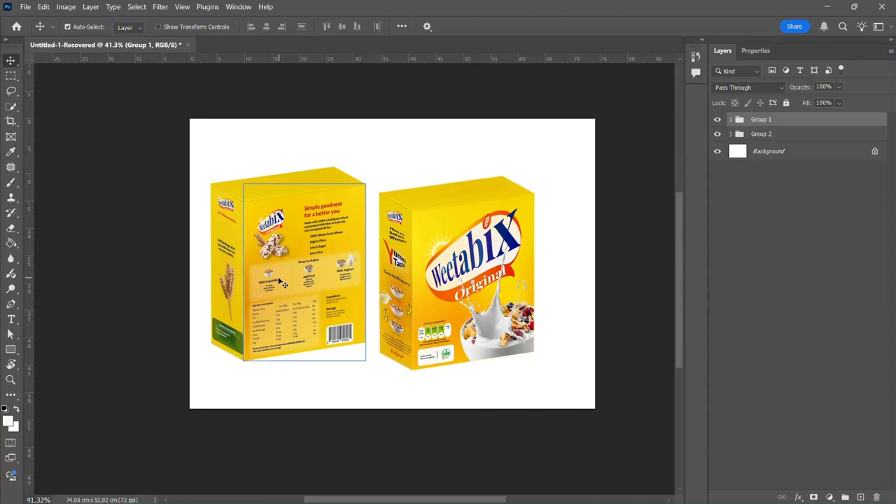
click(241, 320)
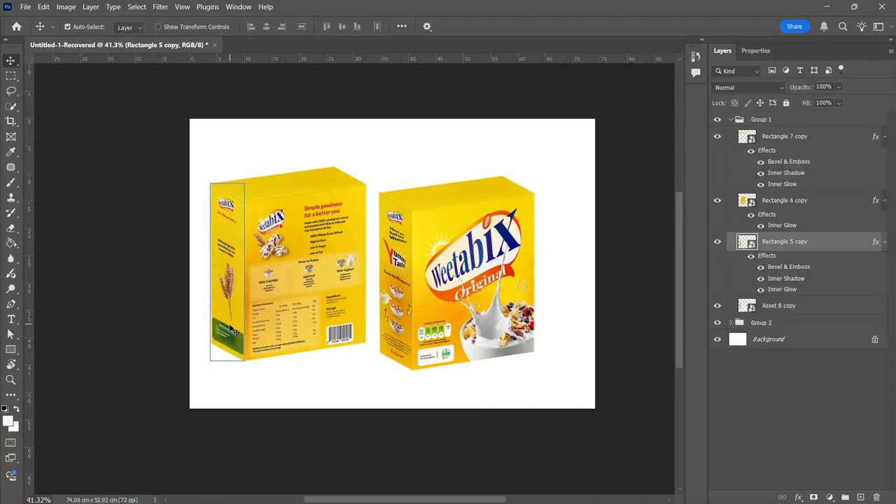
click(245, 389)
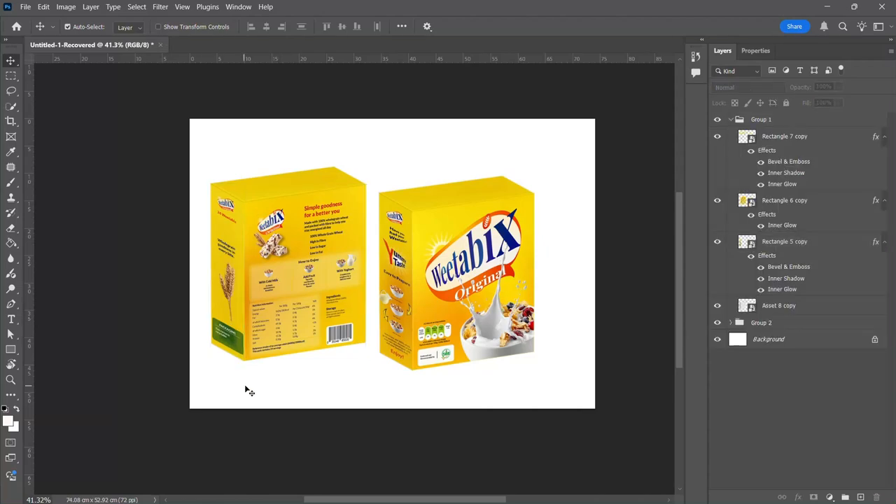
Add a Gradient fill layer directly above the Background layer.
click(770, 242)
click(784, 186)
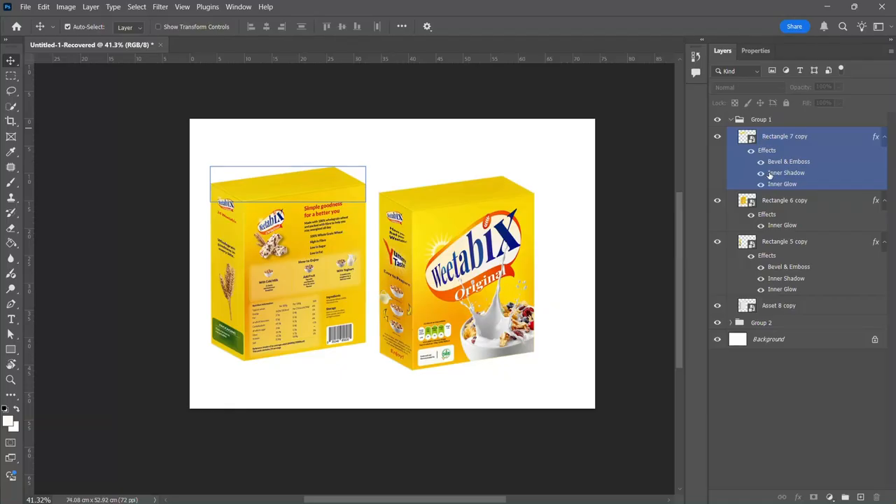
click(779, 306)
click(761, 323)
click(768, 339)
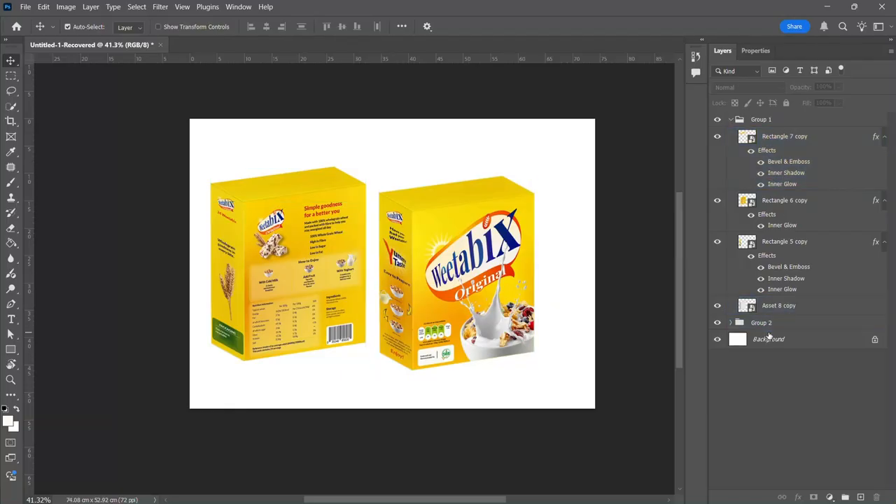
click(830, 497)
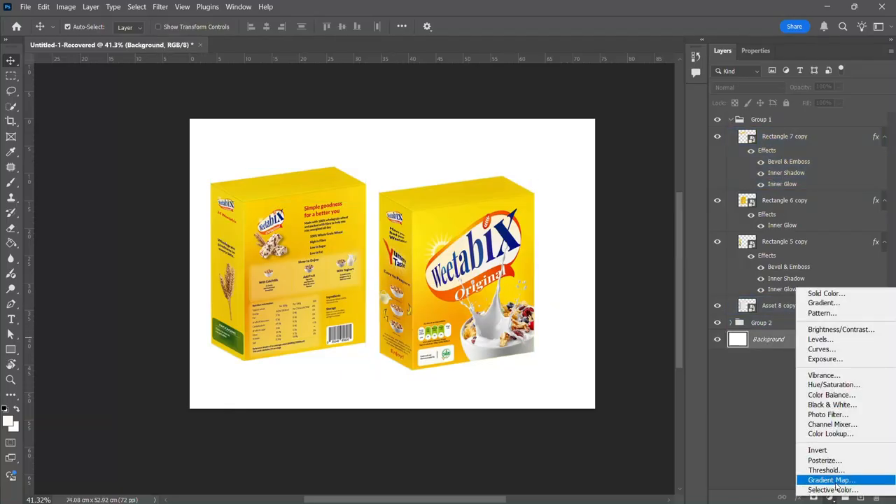
click(832, 309)
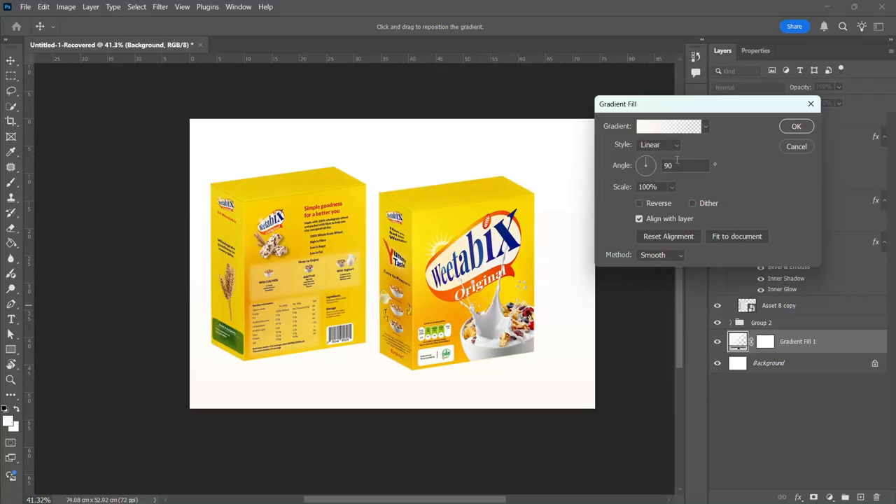
Open the fill's gradient for editing and change the colour stop at location 100 to light grey.
click(677, 126)
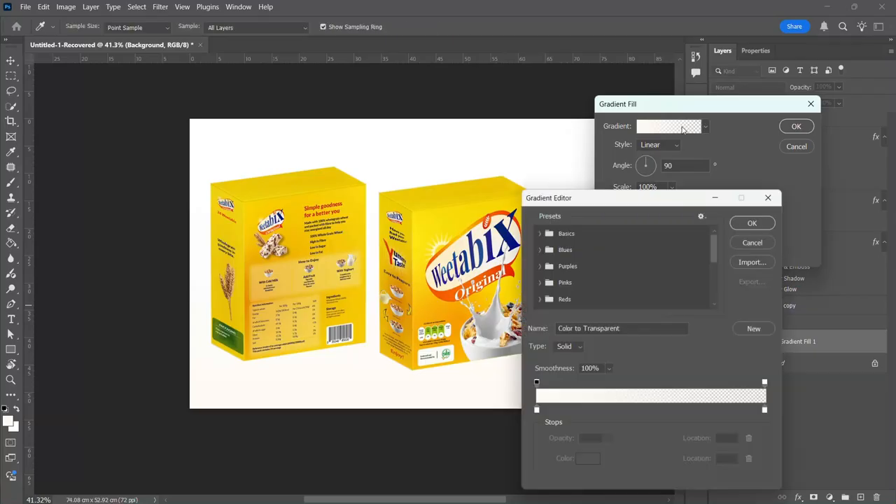
click(770, 413)
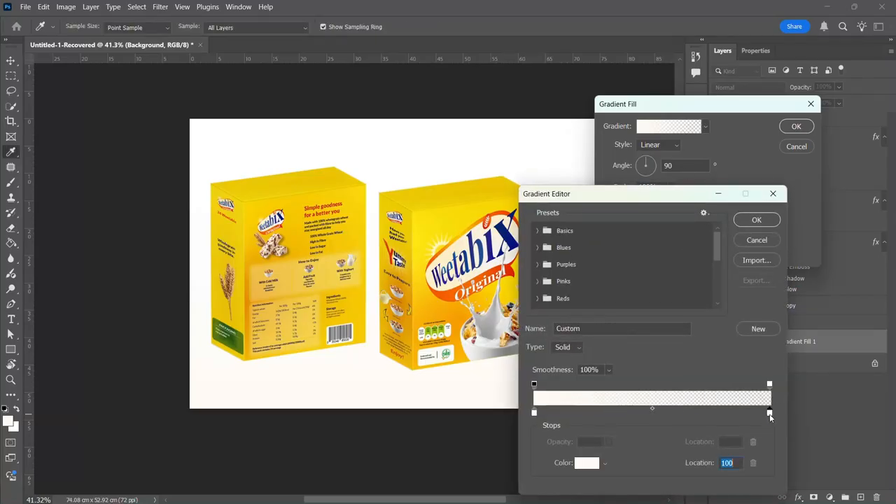
click(586, 463)
mouse_move(575, 121)
mouse_down()
mouse_move(530, 105)
mouse_move(515, 119)
mouse_up()
click(799, 74)
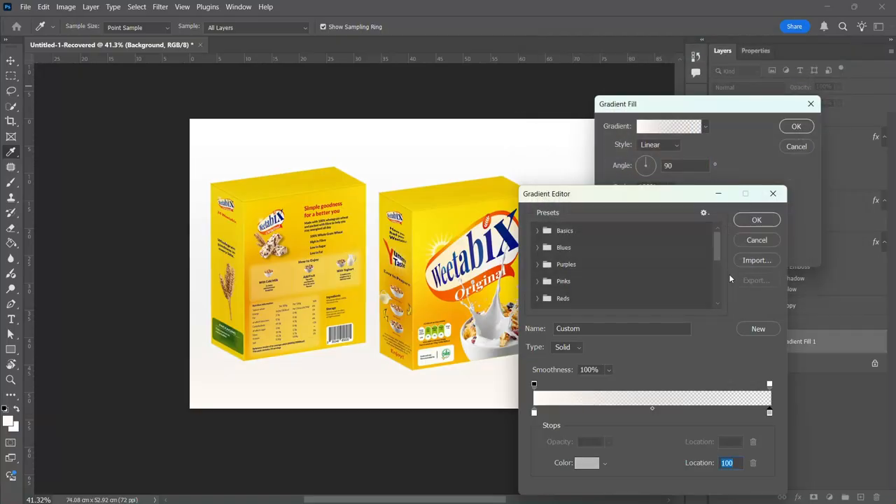
Set the opacity stop at location 100 to 100% and accept the edited gradient.
click(770, 385)
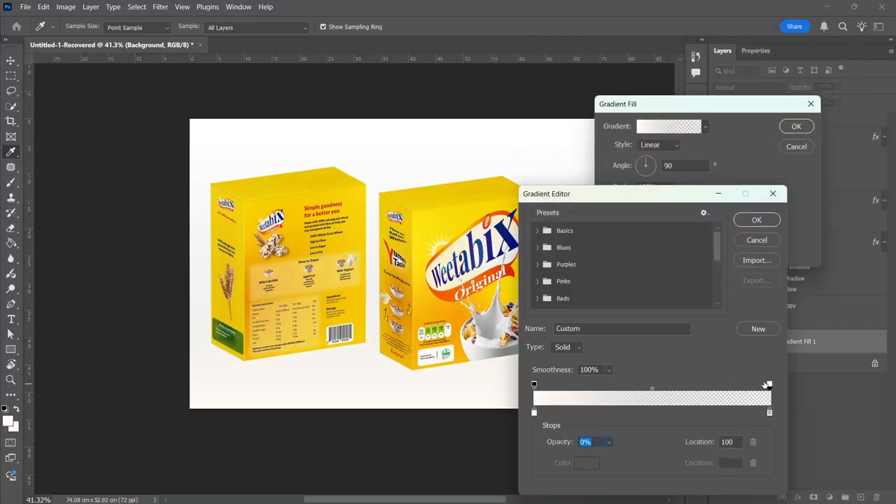
text(100)
key(Return)
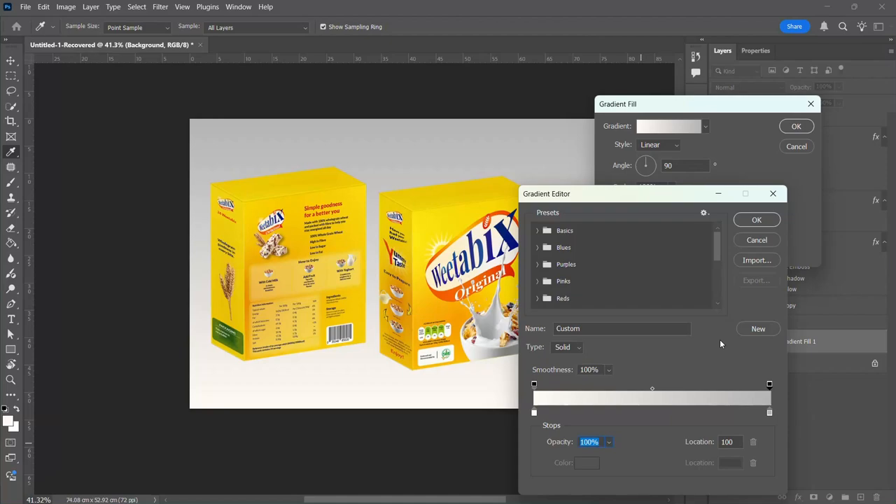
click(757, 220)
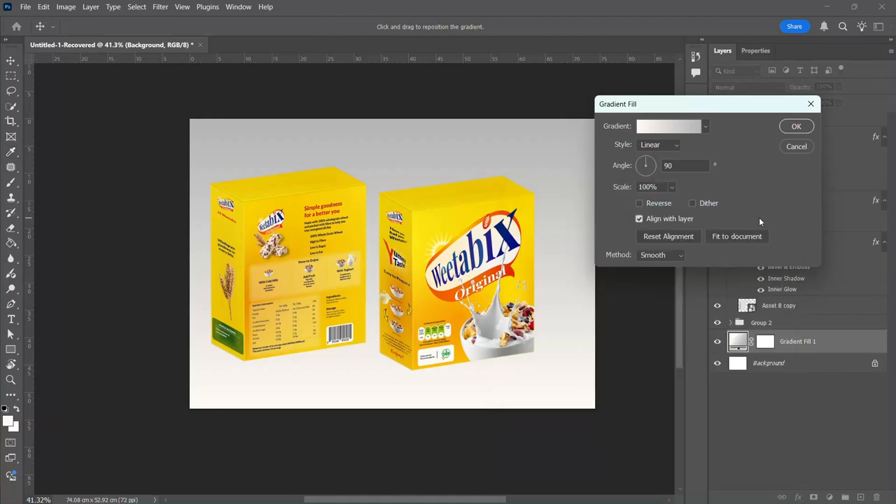
Change the gradient fill's style to Radial and reposition its centre behind the two boxes.
click(675, 145)
click(650, 167)
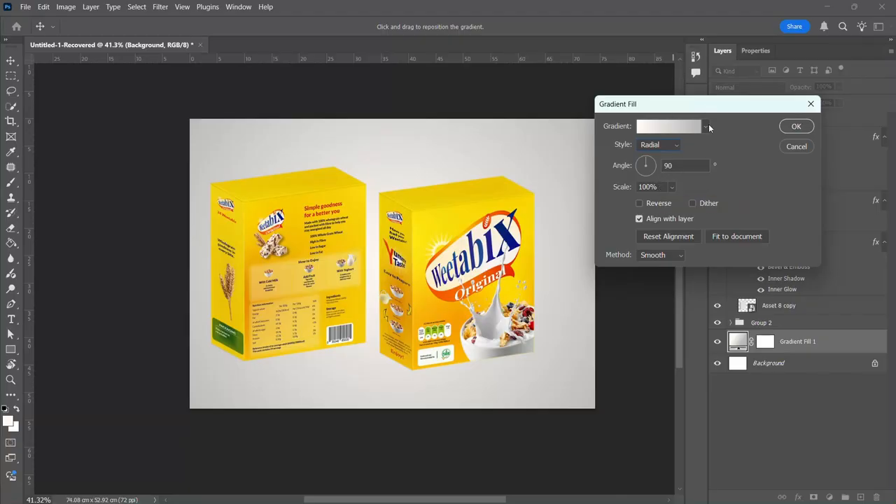
drag(689, 104, 749, 55)
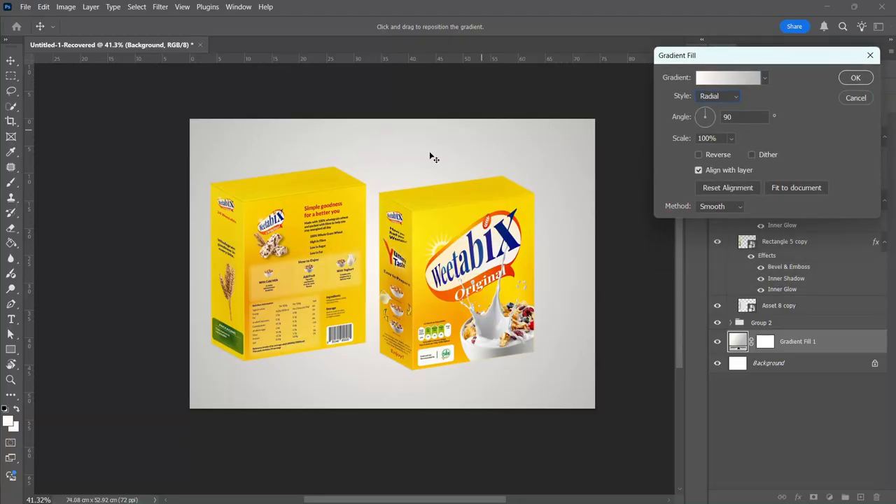
drag(398, 176, 421, 209)
Reopen the gradient for editing and change the colour stop at location 0 to bright orange.
click(710, 82)
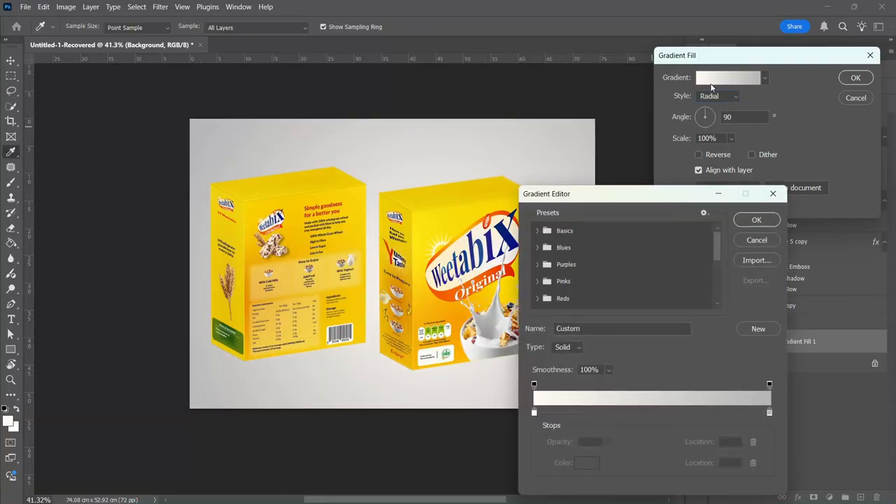
click(534, 414)
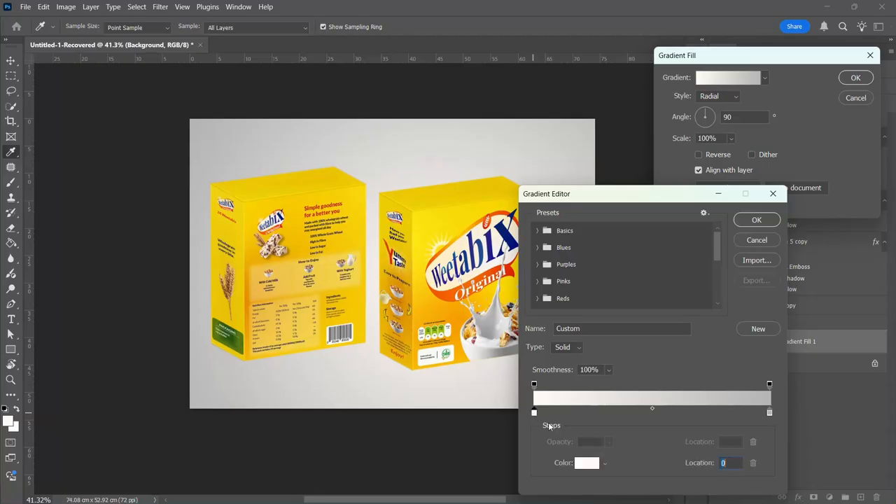
click(587, 463)
click(674, 148)
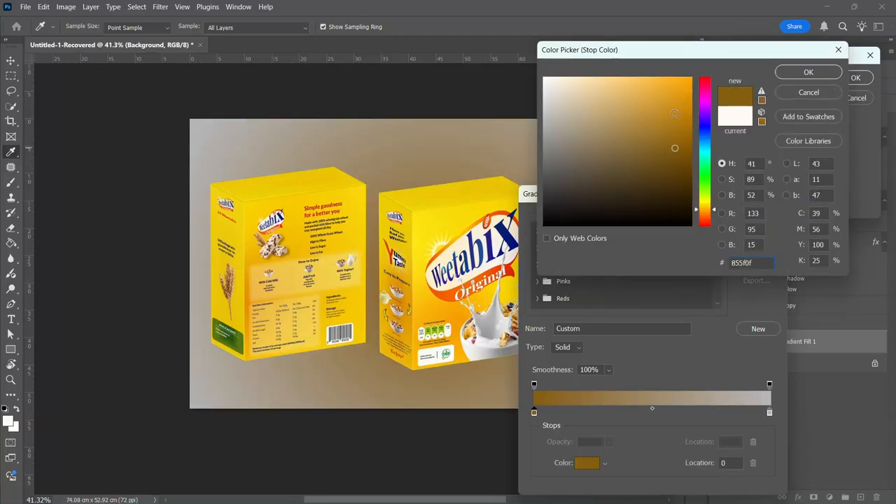
drag(674, 113, 681, 78)
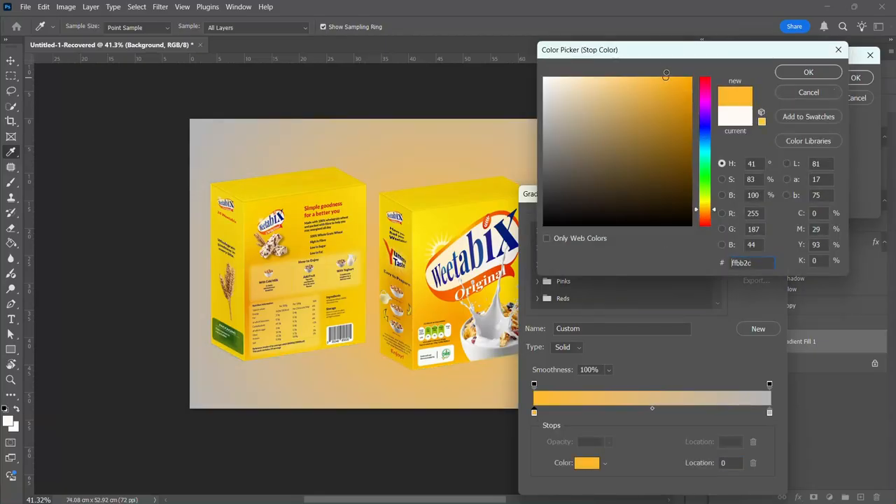
click(812, 72)
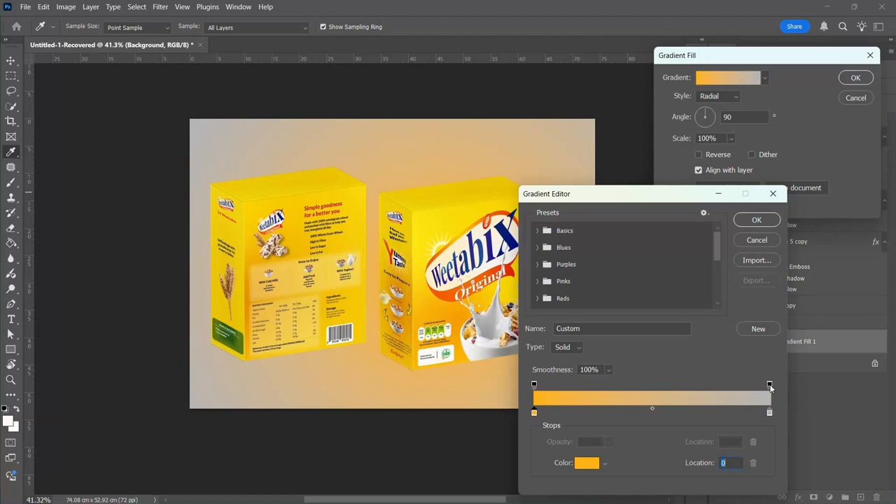
Try a strong red, c13021, for the gradient's colour stop at location 100.
click(770, 384)
click(769, 413)
click(580, 463)
click(628, 99)
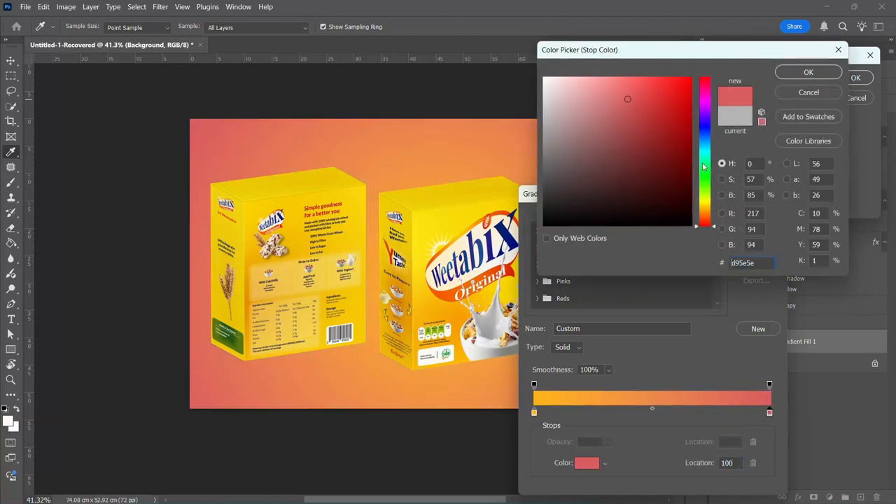
drag(707, 199, 708, 231)
mouse_move(606, 50)
mouse_down()
mouse_move(678, 43)
mouse_move(597, 43)
mouse_up()
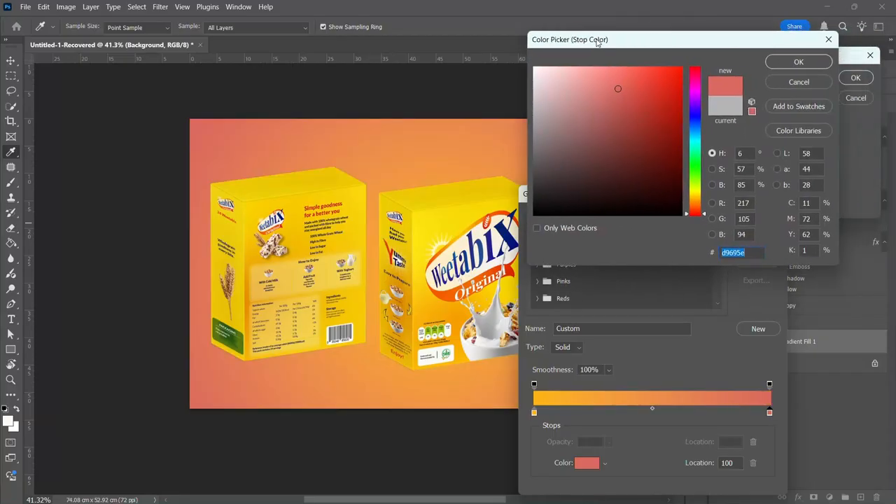
click(646, 93)
drag(646, 93, 657, 103)
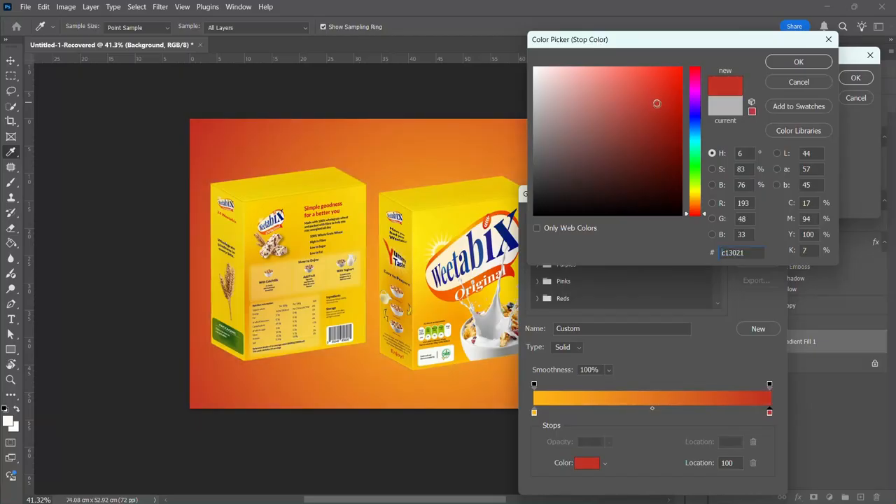
Try a dark green, 38640c, for the gradient's colour stop at location 100.
click(699, 167)
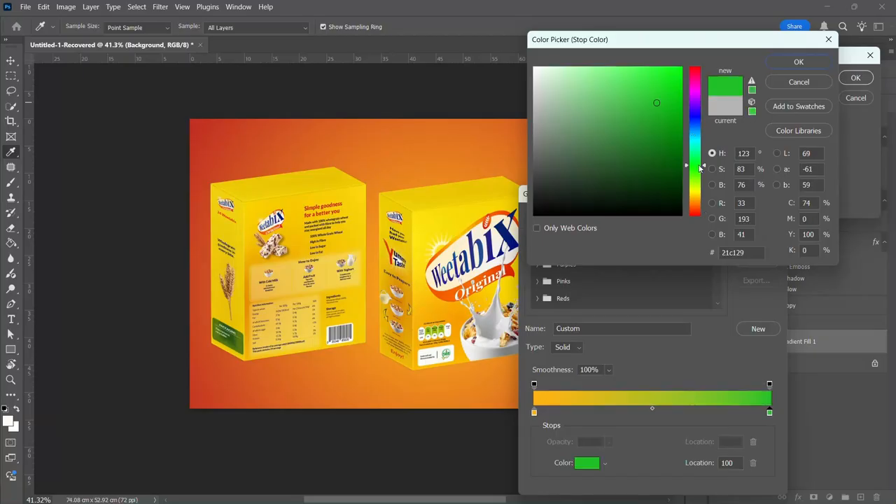
drag(700, 168, 699, 180)
click(664, 157)
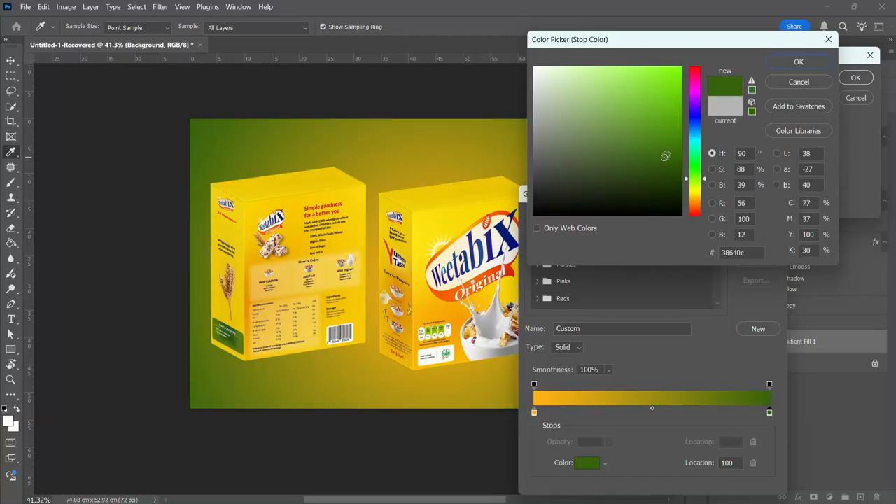
Set the colour stop at location 100 to muted red b84c5b and accept the edited gradient.
drag(699, 96, 698, 72)
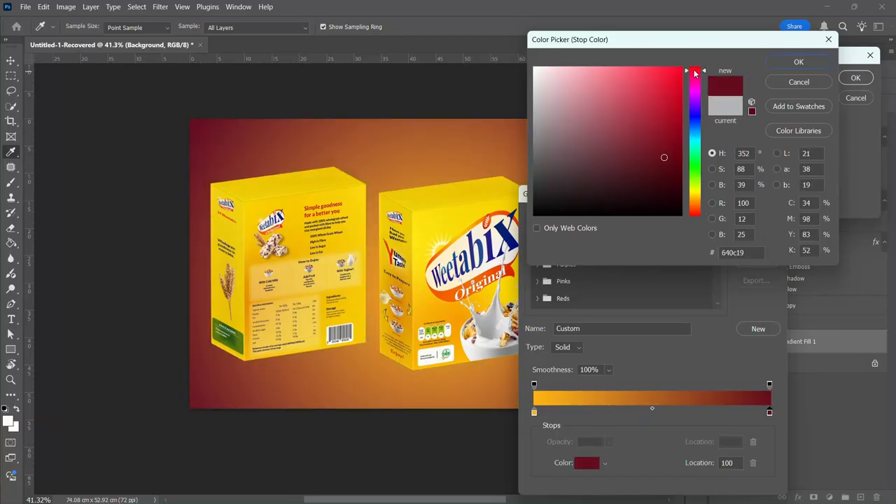
click(649, 98)
click(632, 91)
click(628, 127)
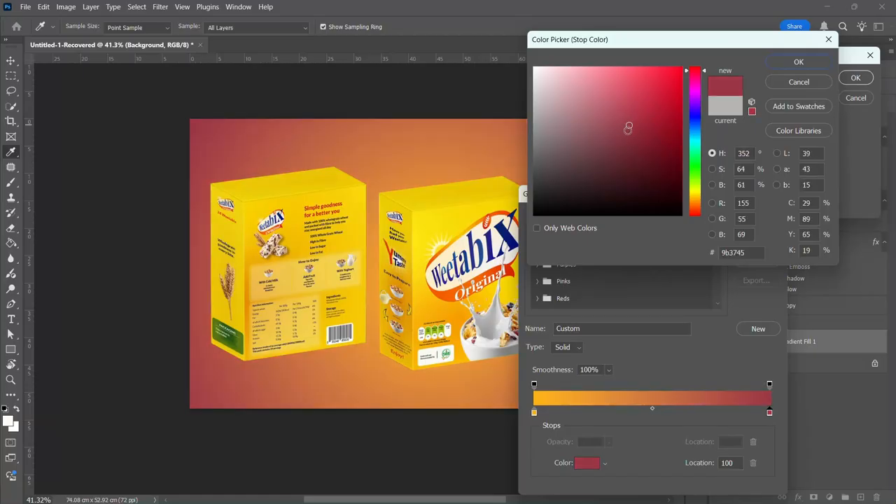
click(625, 144)
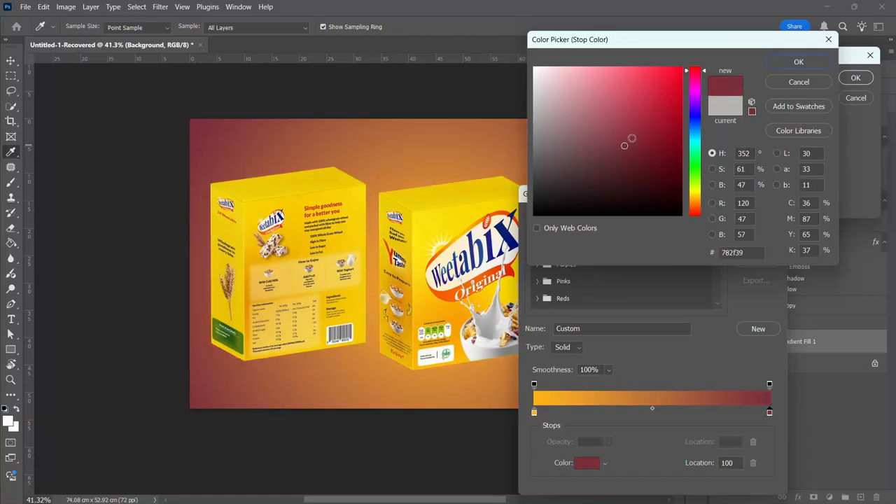
click(622, 112)
click(626, 118)
click(621, 109)
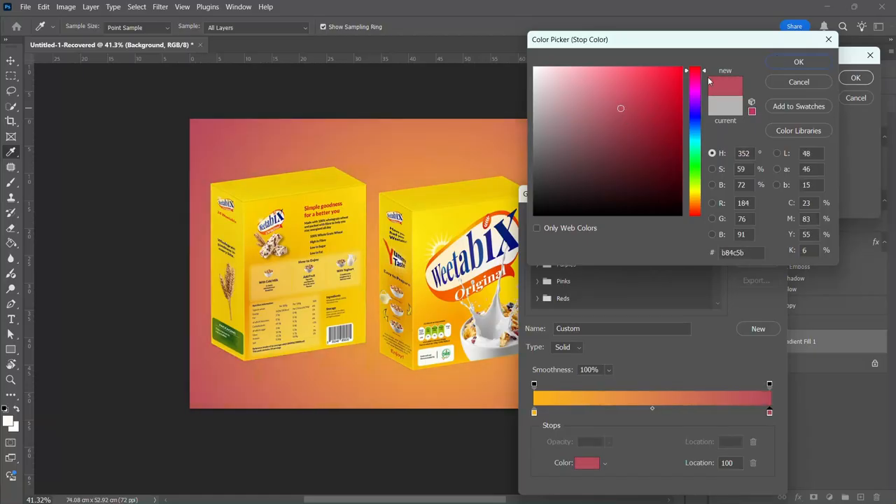
click(798, 62)
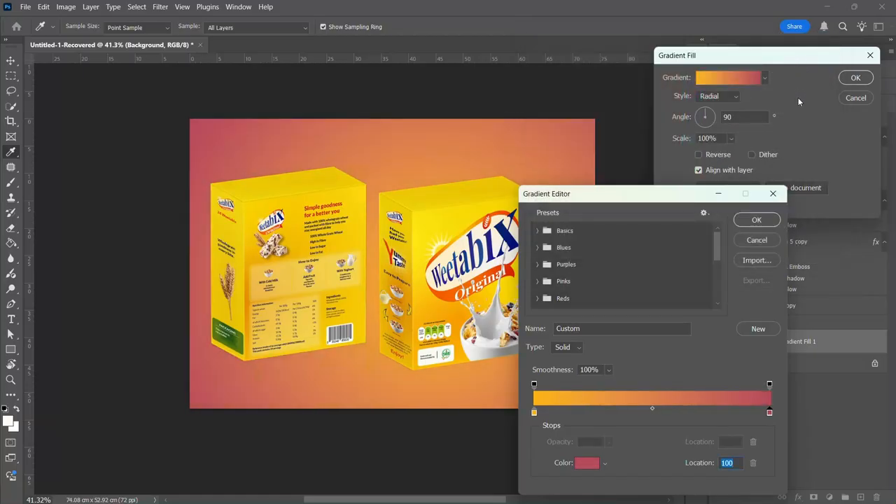
click(759, 221)
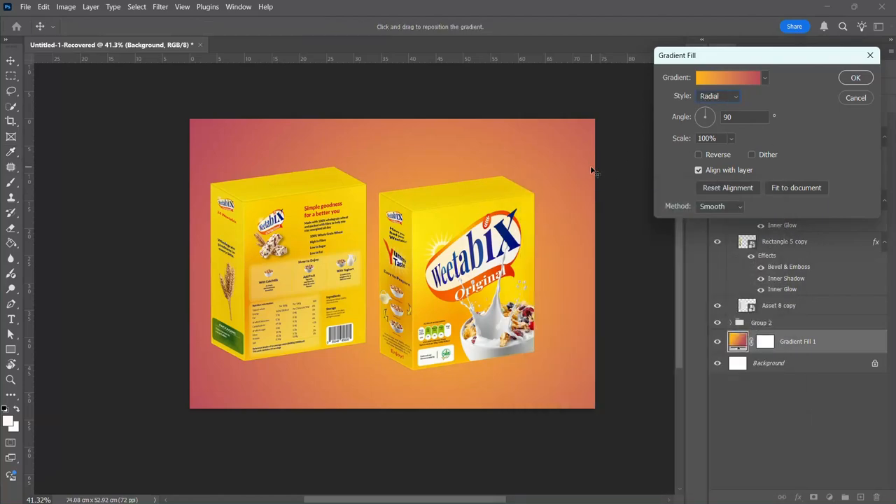
Set the gradient fill's angle to 26.78°, reverse its colours and reposition its centre toward the canvas's lower-right corner.
mouse_move(713, 121)
mouse_down()
mouse_move(702, 123)
mouse_move(707, 118)
mouse_up()
click(698, 154)
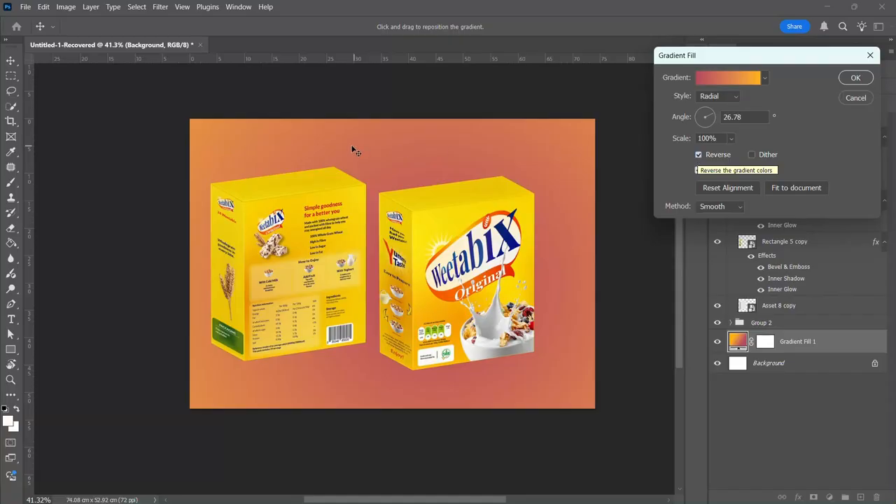
drag(246, 154, 437, 287)
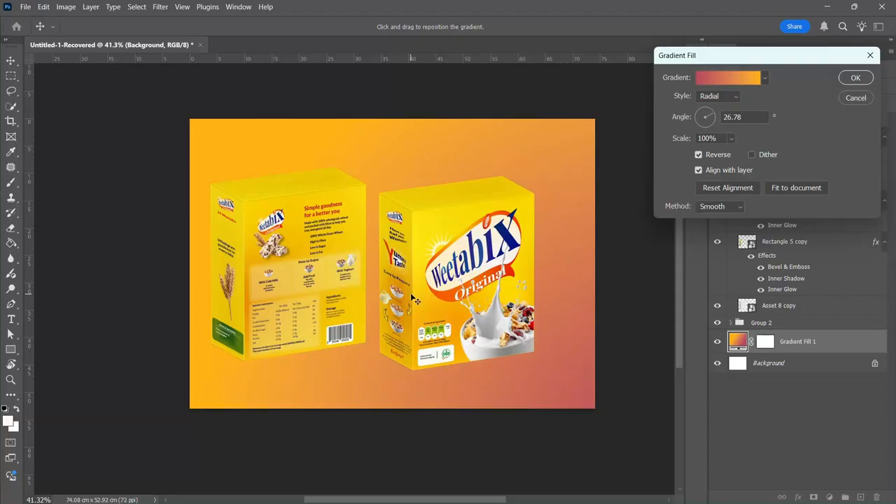
Compare the background with the gradient's Reverse option off and on, leaving it on.
click(698, 154)
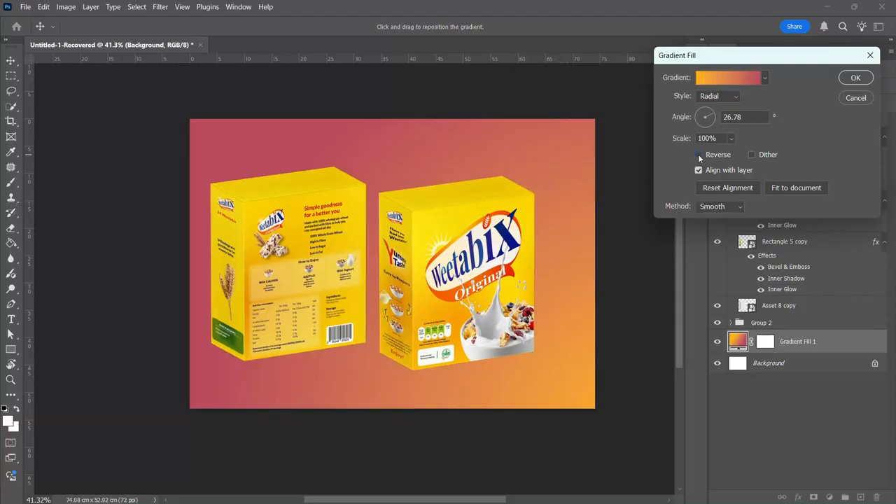
click(698, 154)
click(698, 154)
click(698, 154)
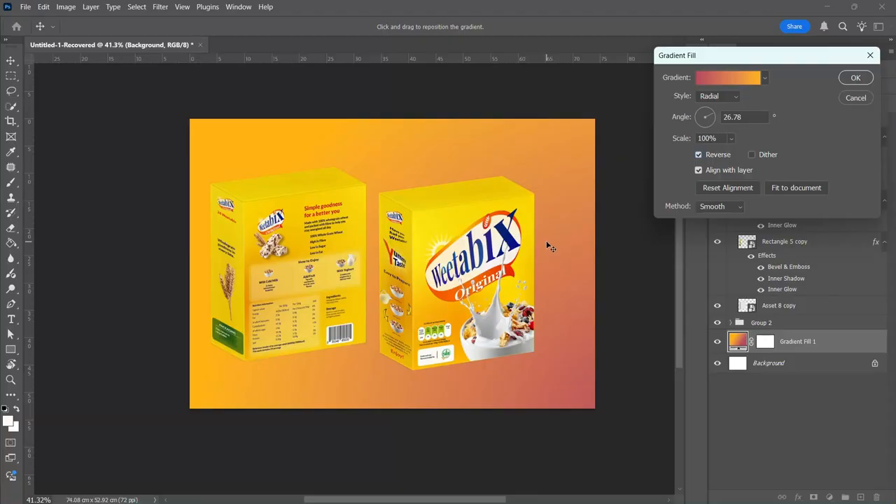
Reopen the fill's gradient for editing and select the colour stop at location 0.
click(741, 78)
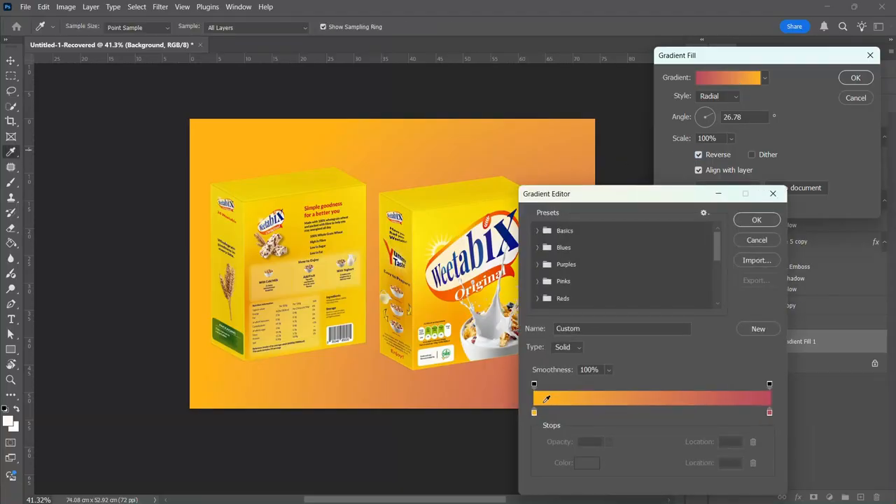
click(534, 412)
click(587, 462)
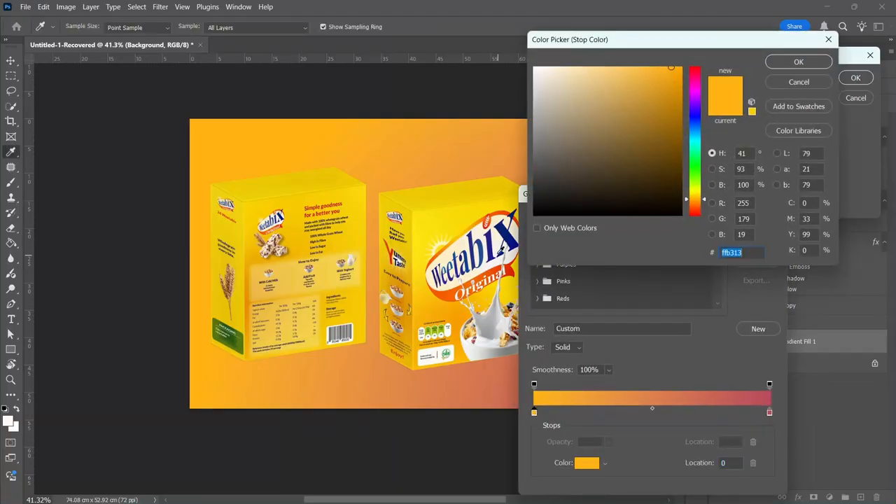
text(252083)
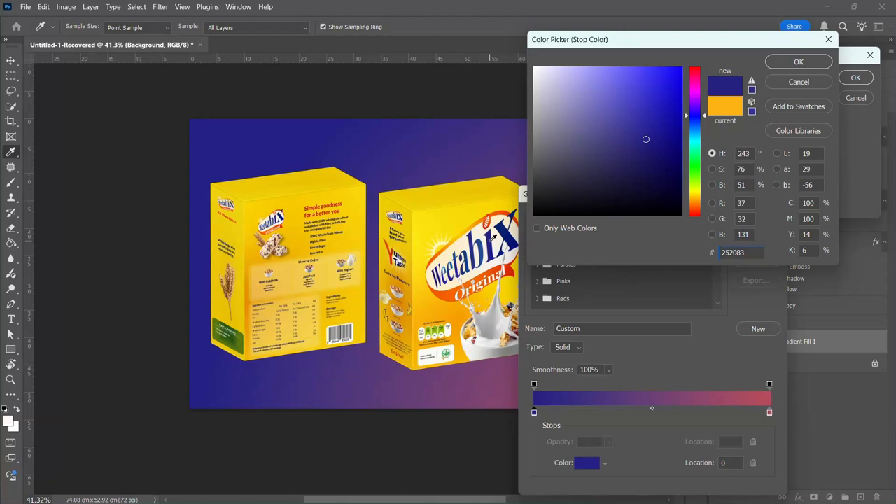
click(828, 39)
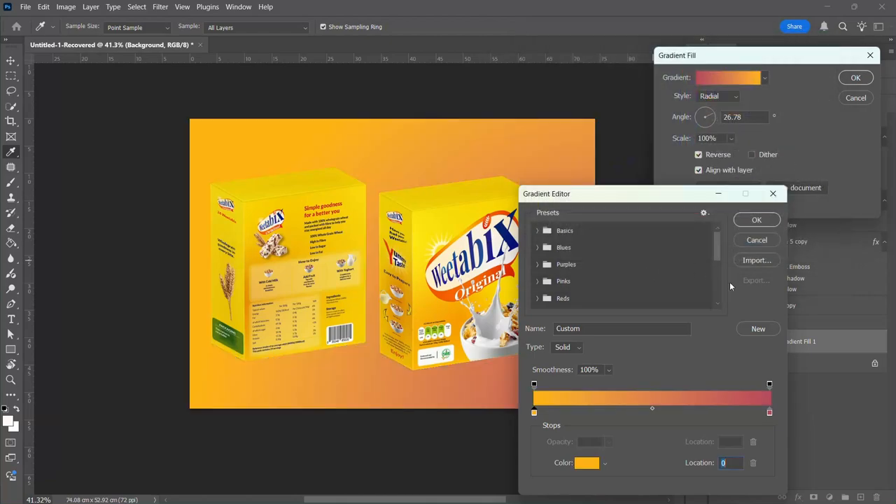
Change the colour stop at location 0 to off-white fffbf3.
click(586, 463)
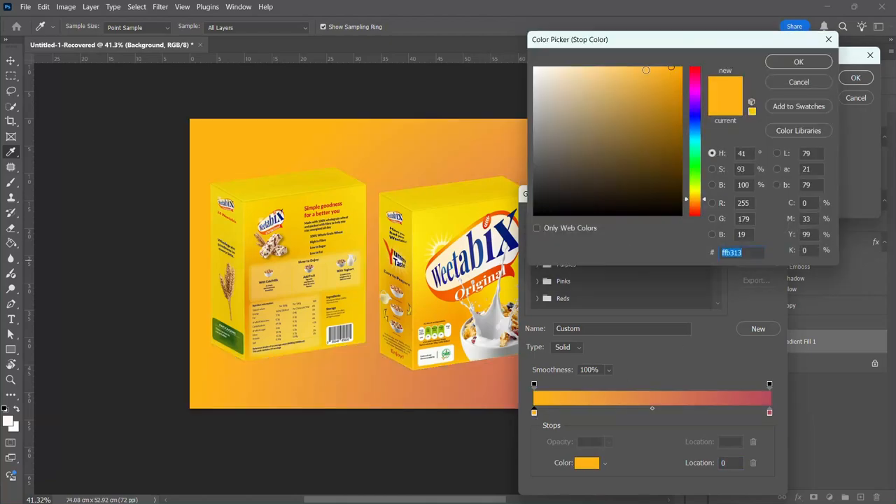
click(667, 91)
mouse_move(666, 91)
mouse_down()
mouse_move(666, 70)
mouse_move(654, 65)
mouse_move(565, 75)
mouse_move(540, 52)
mouse_up()
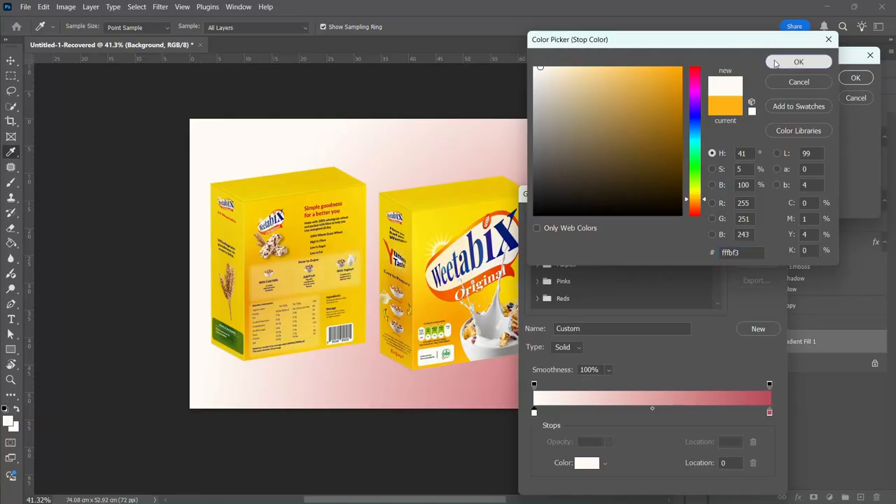
click(798, 62)
Change the colour stop at location 100 to light grey b4b4b4 and accept both the gradient and the fill.
click(769, 412)
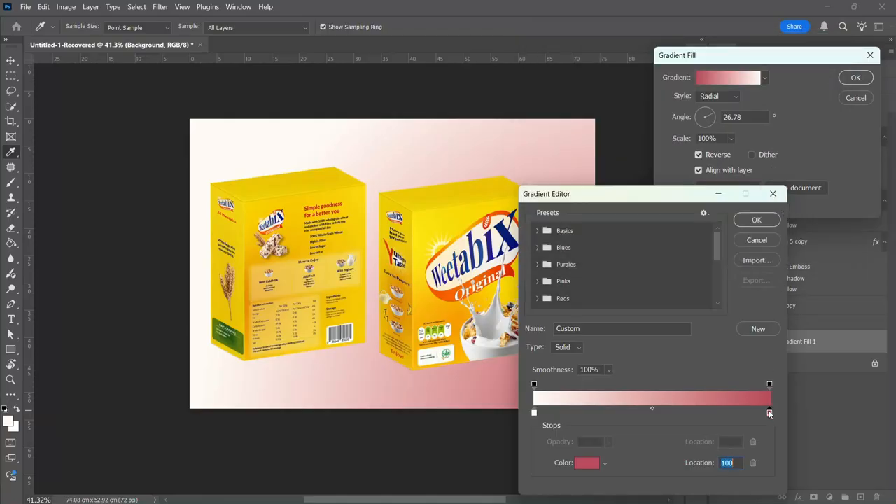
click(594, 462)
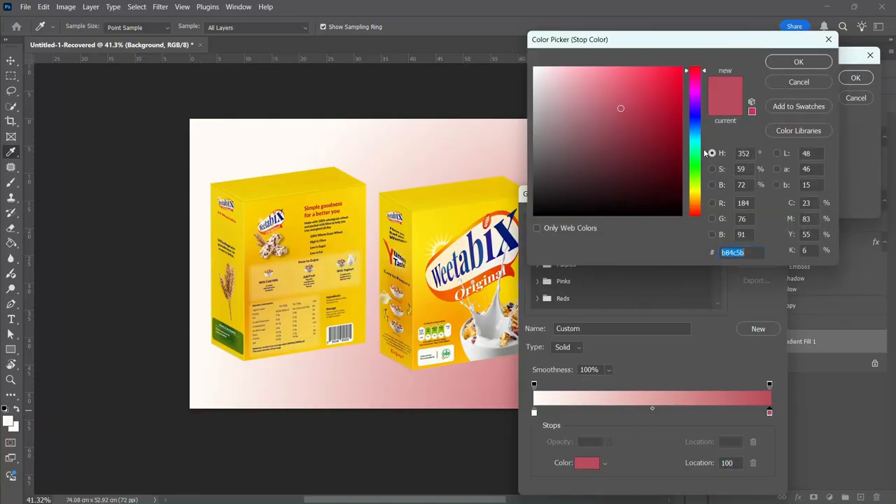
drag(704, 153, 696, 207)
drag(560, 119, 508, 110)
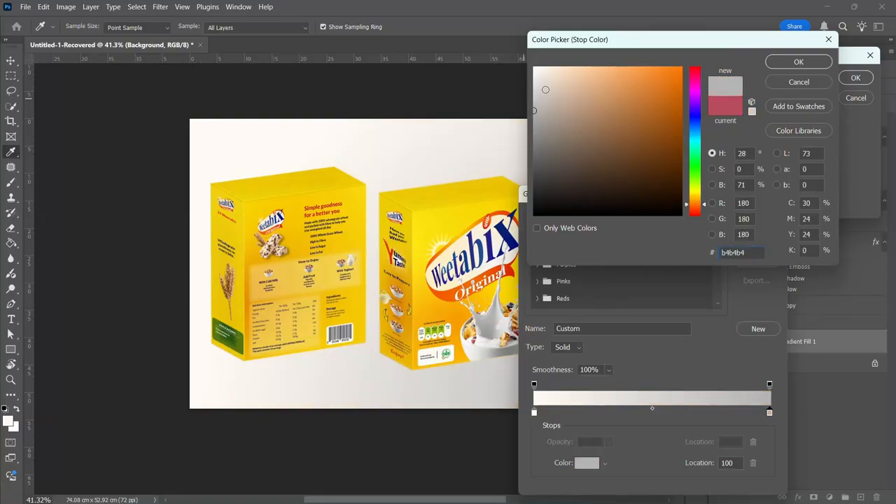
click(798, 61)
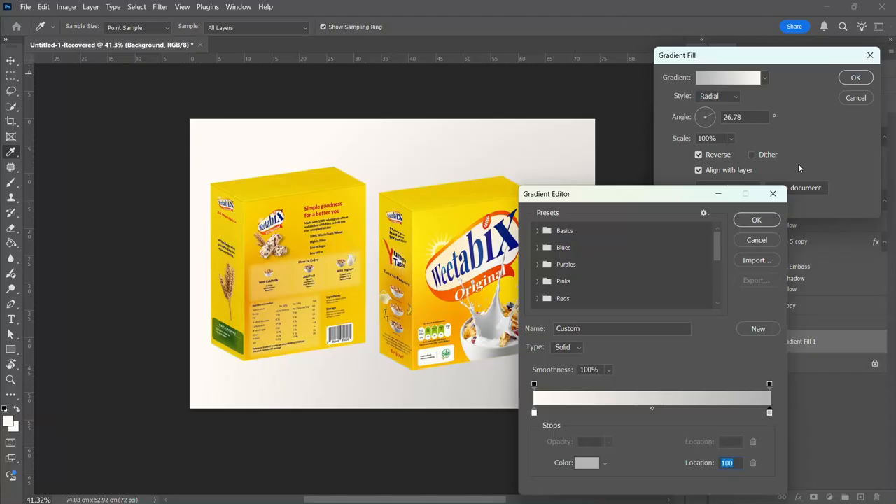
click(769, 217)
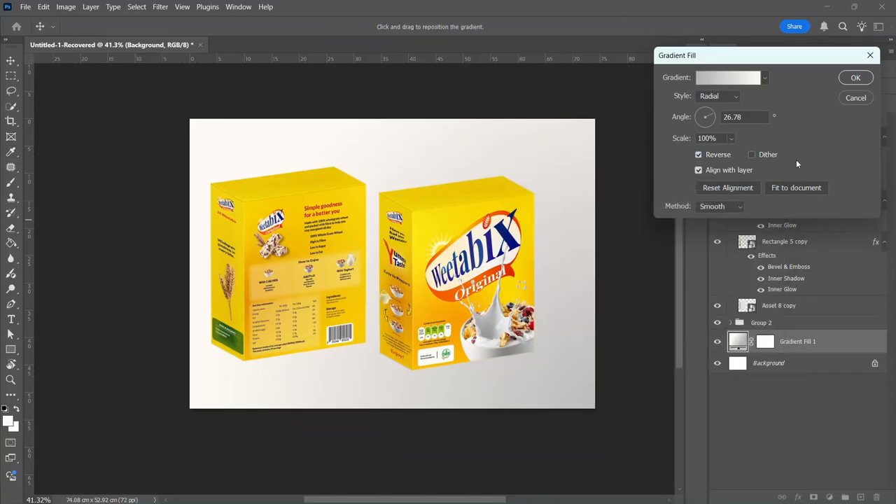
click(853, 79)
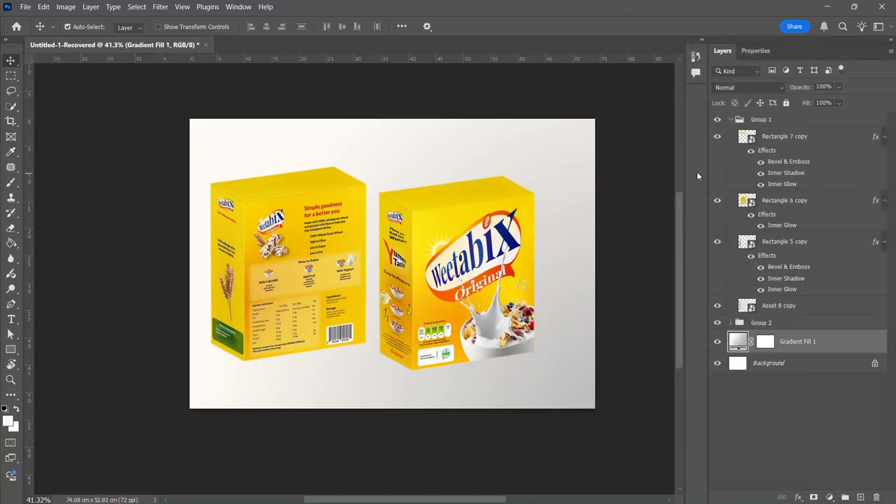
Check which box Group 1 holds by toggling its visibility, and collapse the group.
click(329, 262)
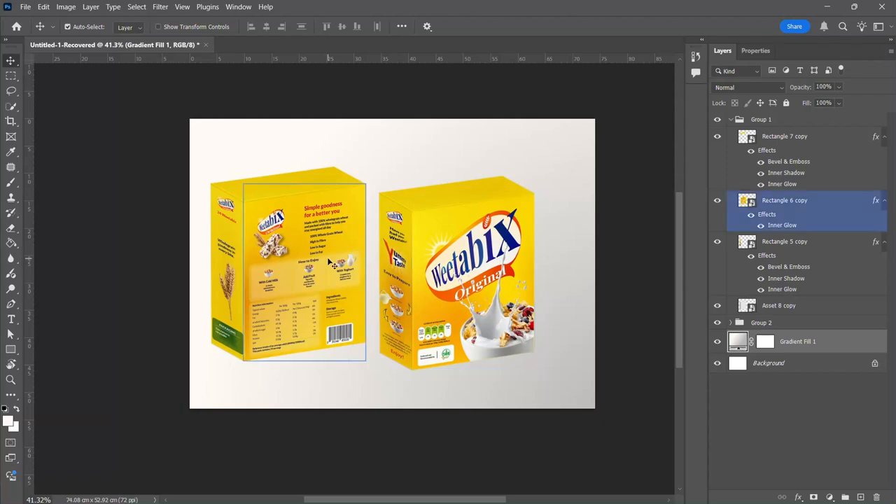
click(719, 121)
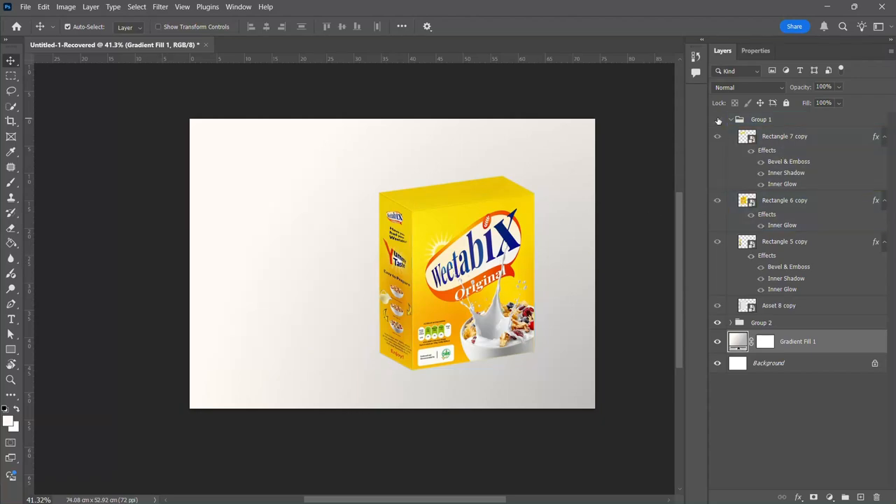
click(718, 120)
click(732, 120)
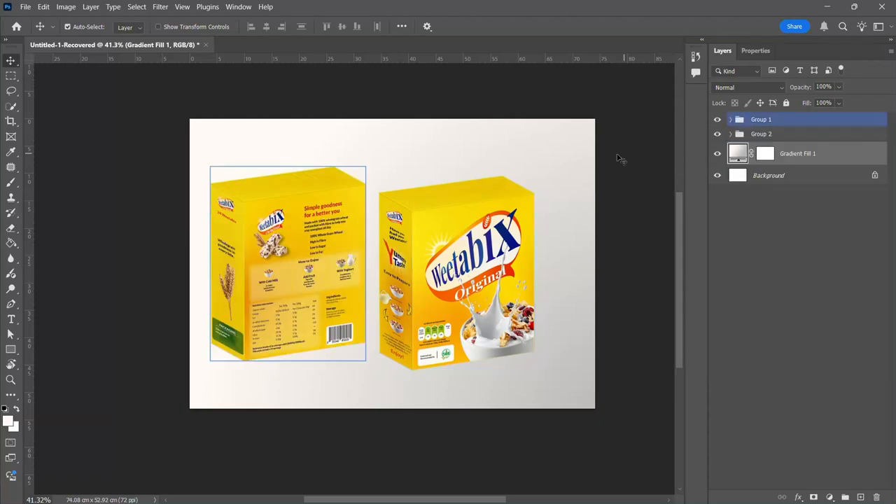
Rotate Group 1, the back-label box, about 30° clockwise and move it toward the canvas's upper-left corner.
key(ctrl+t)
click(463, 204)
click(749, 121)
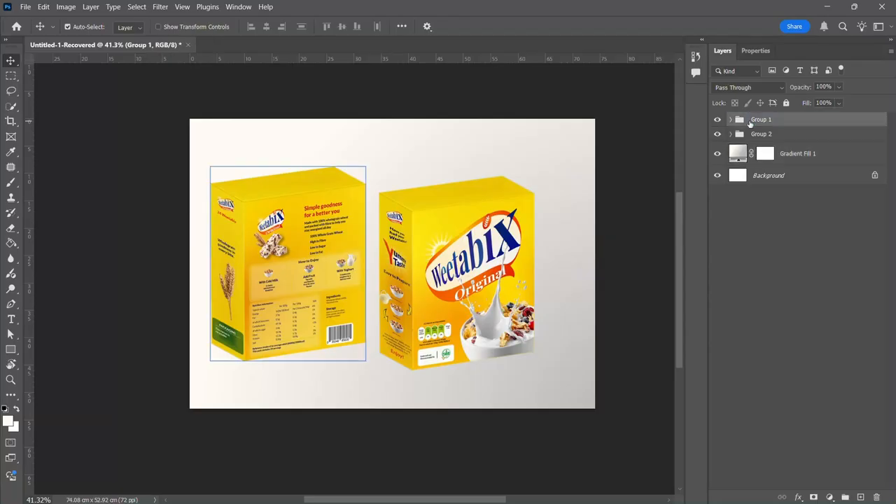
key(ctrl+t)
drag(407, 151, 428, 176)
drag(310, 236, 326, 205)
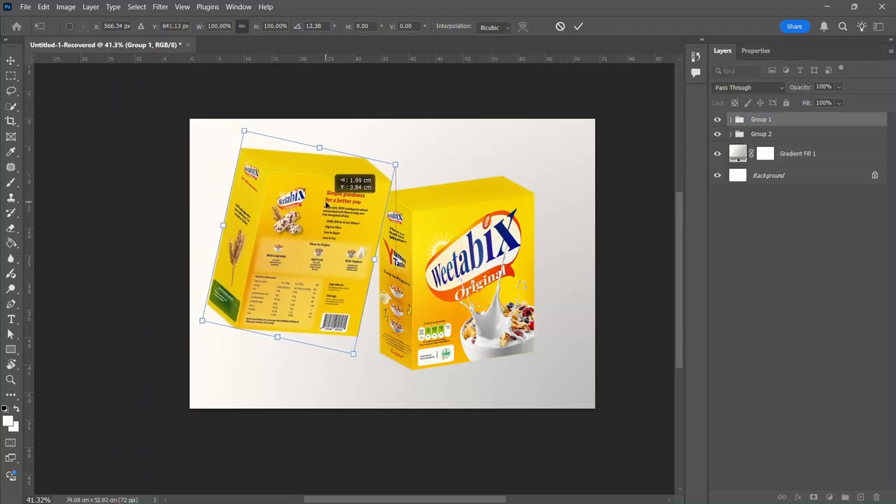
drag(423, 163, 444, 203)
mouse_move(332, 224)
mouse_down()
mouse_move(352, 217)
mouse_move(327, 219)
mouse_move(325, 210)
mouse_up()
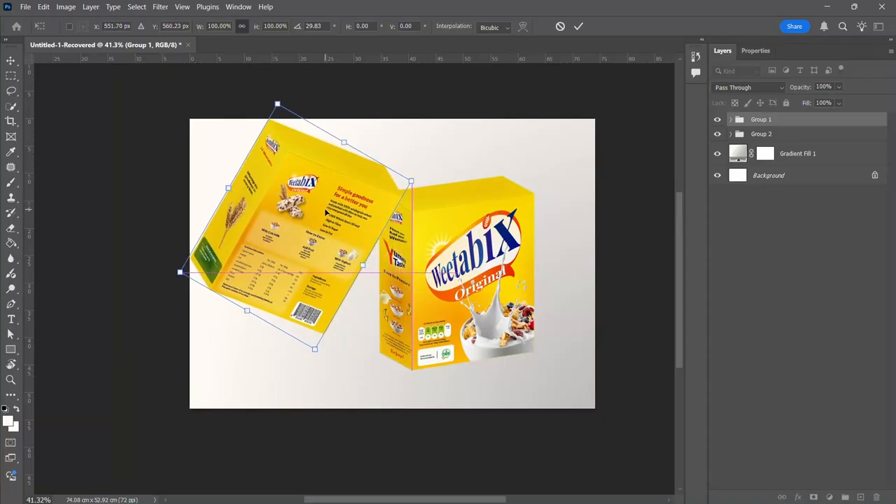
click(581, 26)
Move Group 2, the front box, above Group 1 and enlarge it so it overlaps the back-label box.
drag(775, 137, 772, 111)
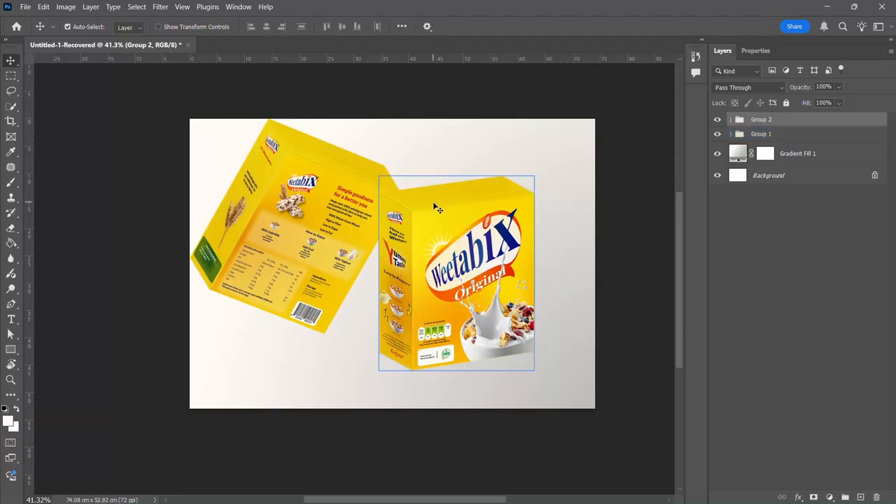
key(ctrl+t)
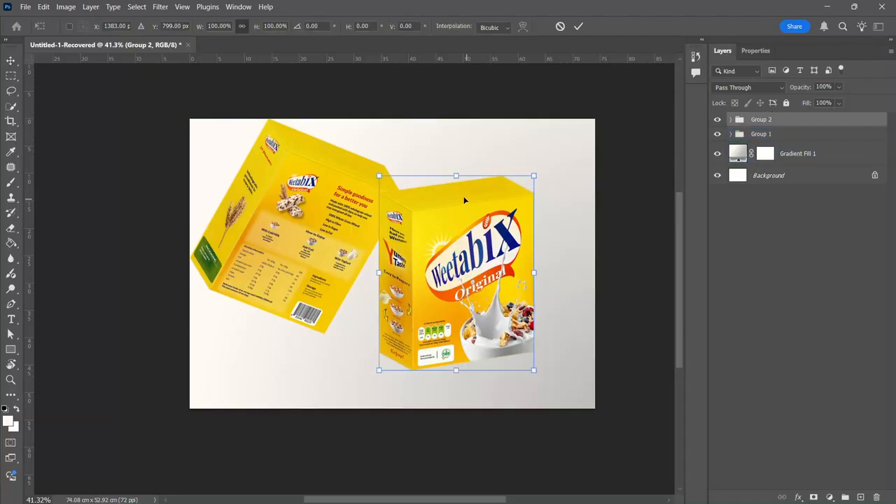
drag(456, 176, 462, 140)
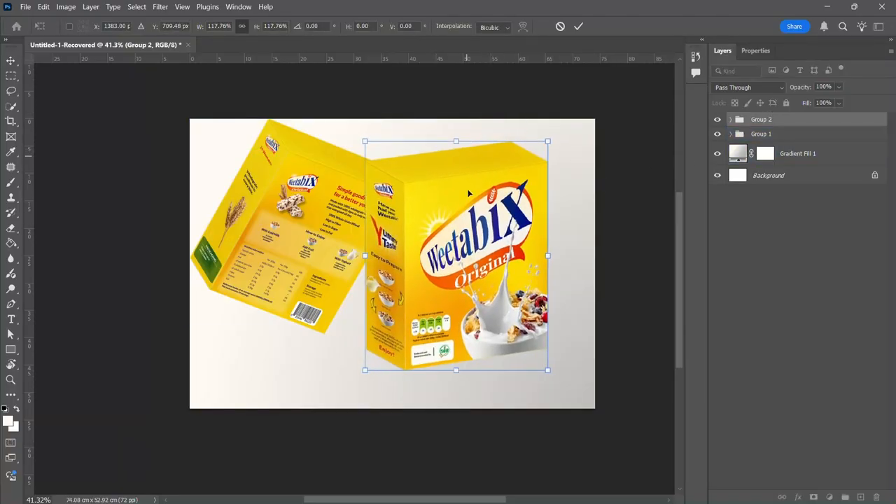
mouse_move(477, 227)
mouse_down()
mouse_move(478, 243)
mouse_move(479, 230)
mouse_up()
mouse_move(551, 150)
mouse_down()
mouse_move(569, 126)
mouse_move(549, 149)
mouse_move(564, 137)
mouse_move(566, 145)
mouse_move(553, 140)
mouse_up()
click(578, 26)
click(582, 218)
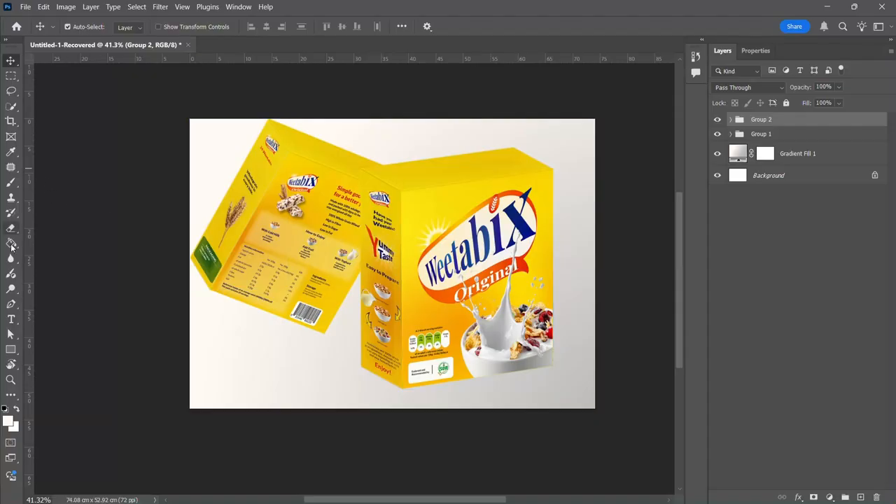
Draw a rectangle about 1032 by 276 px across the front box's base and fill it with near-black.
click(9, 351)
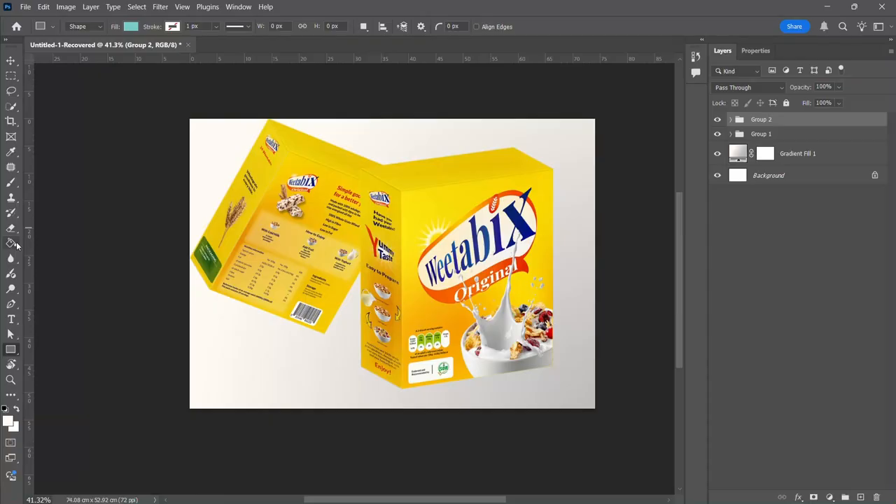
drag(350, 330, 549, 382)
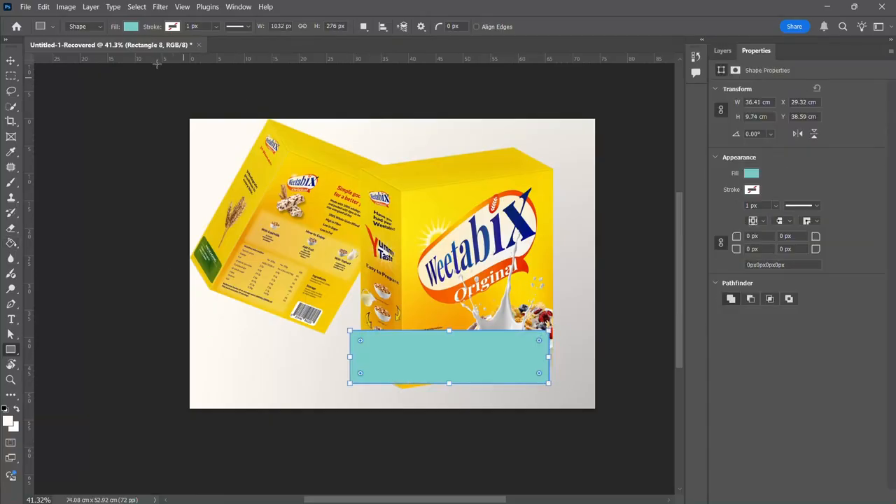
click(131, 26)
click(203, 52)
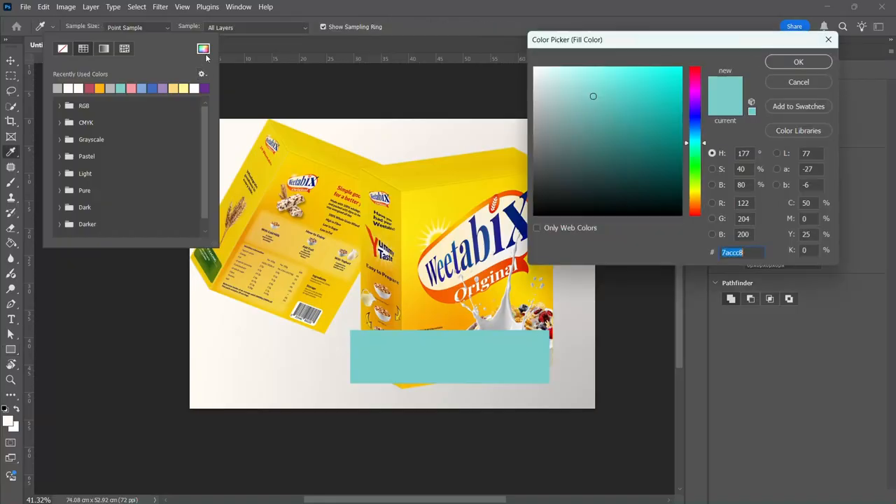
drag(548, 184, 483, 212)
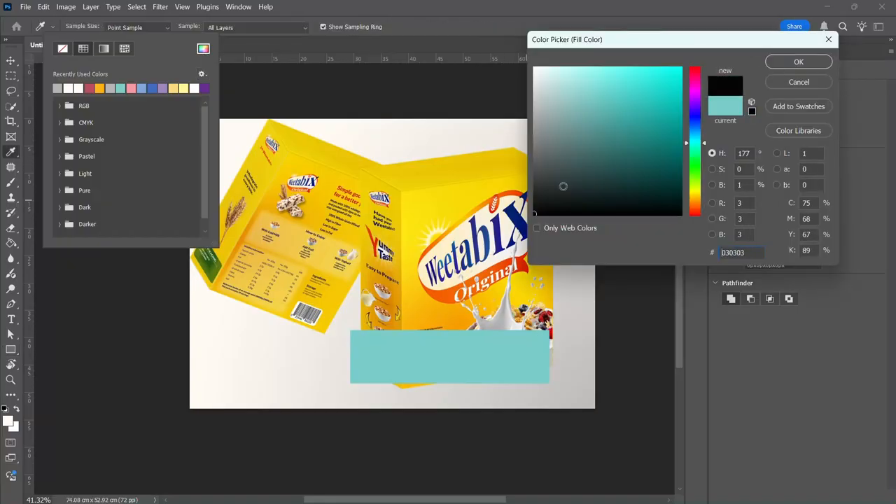
click(799, 62)
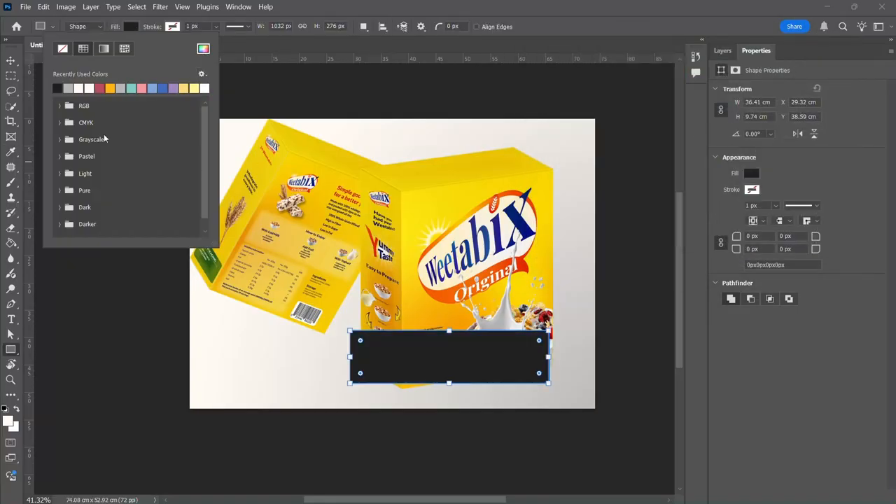
Distort the dark rectangle into a slanted four-sided footprint matching the perspective of the front box's base, extending slightly beyond it.
click(11, 60)
drag(378, 352, 390, 396)
key(ctrl+t)
drag(558, 349, 511, 339)
drag(558, 394, 557, 357)
drag(387, 393, 397, 396)
drag(561, 359, 562, 371)
drag(512, 339, 514, 353)
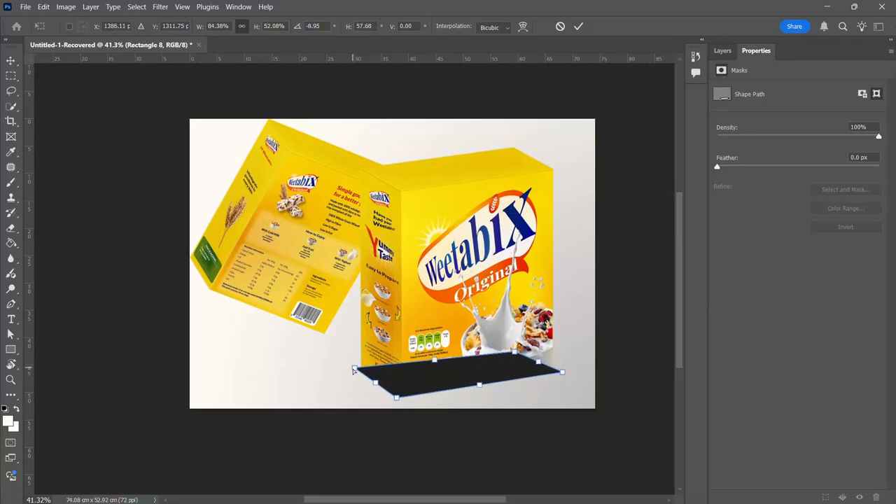
drag(354, 369, 353, 371)
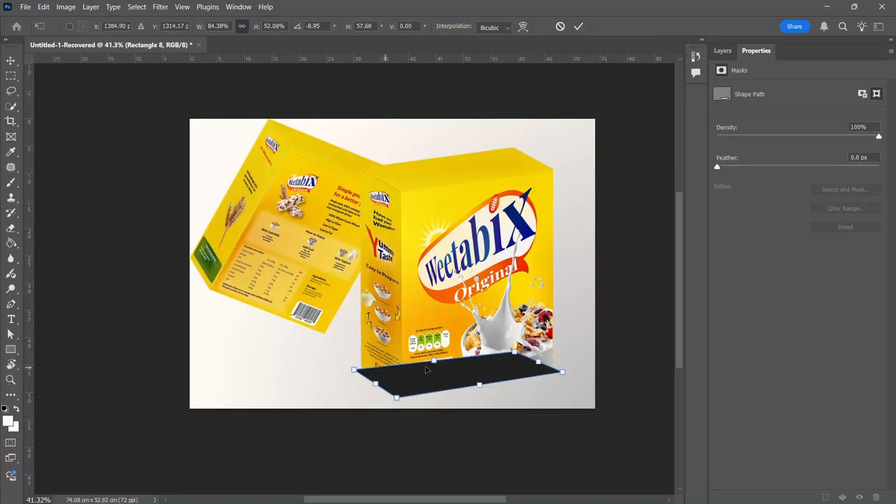
drag(515, 352, 514, 348)
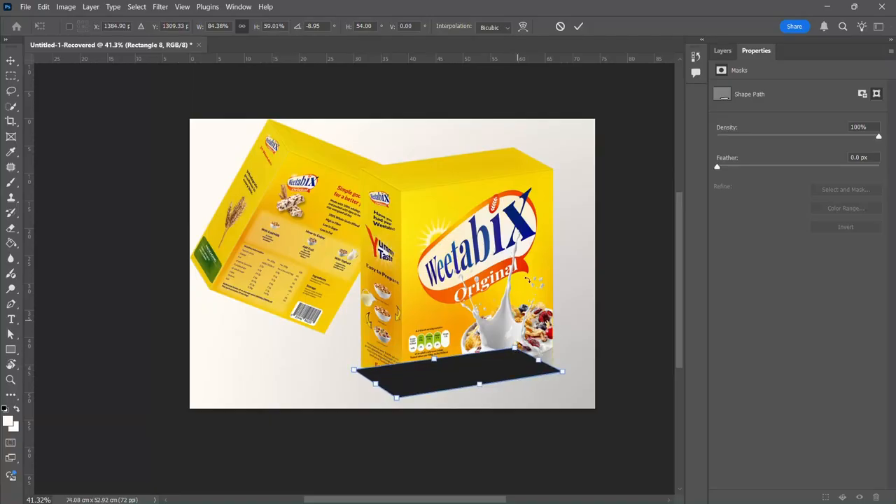
click(578, 26)
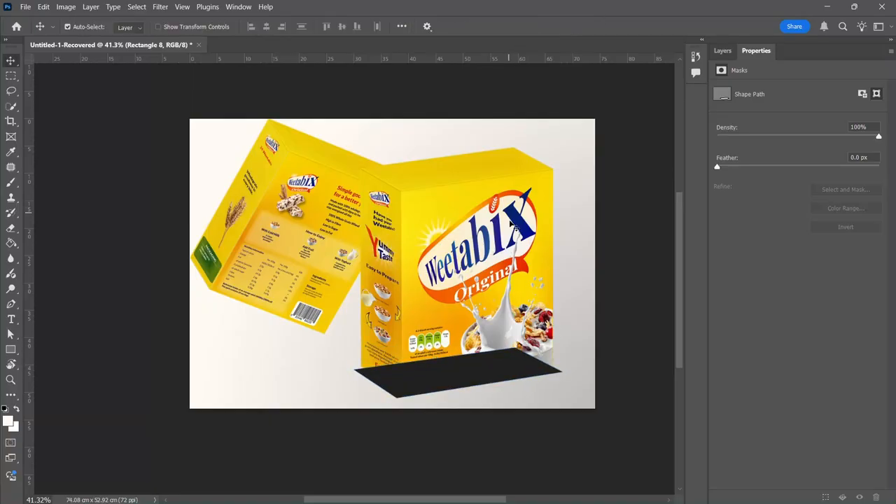
Convert the dark shape to a smart object and soften it with a Gaussian Blur of 66.8 pixels radius.
click(723, 51)
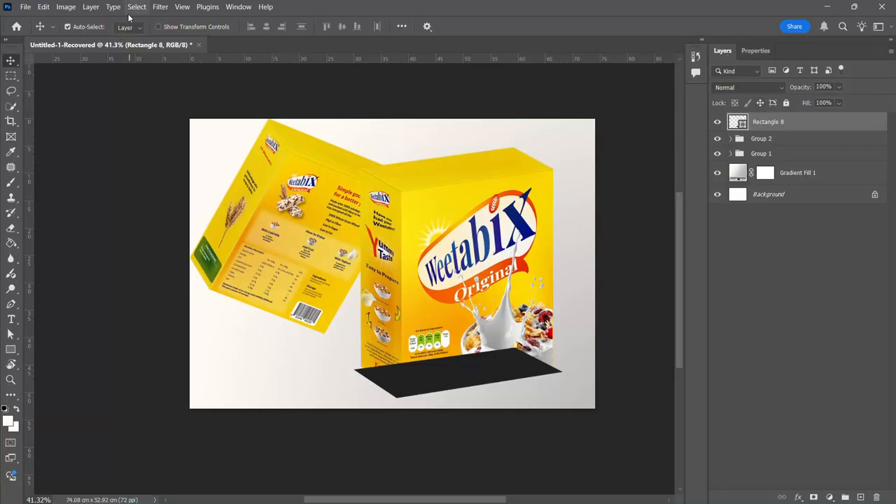
click(160, 9)
mouse_move(273, 138)
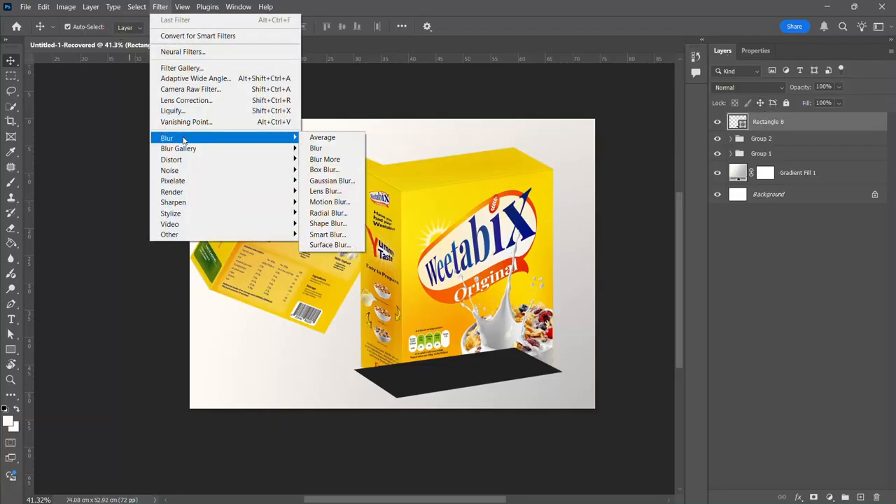
click(325, 170)
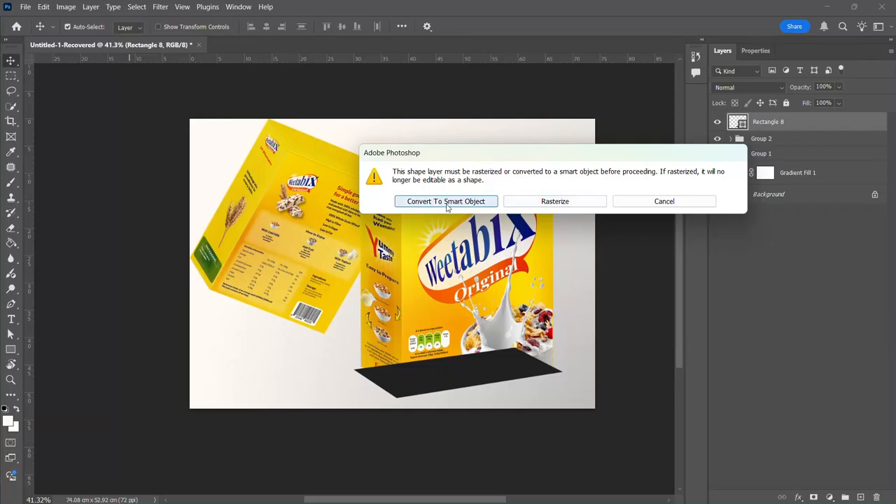
click(492, 201)
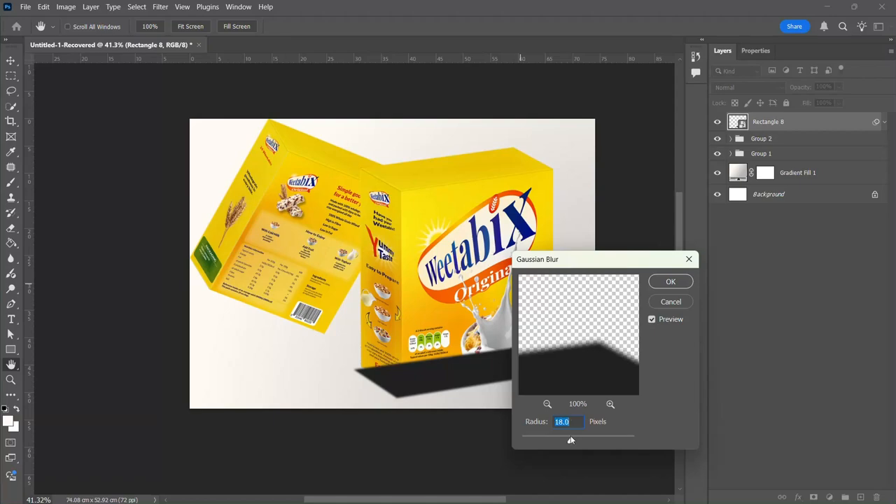
drag(570, 441, 588, 441)
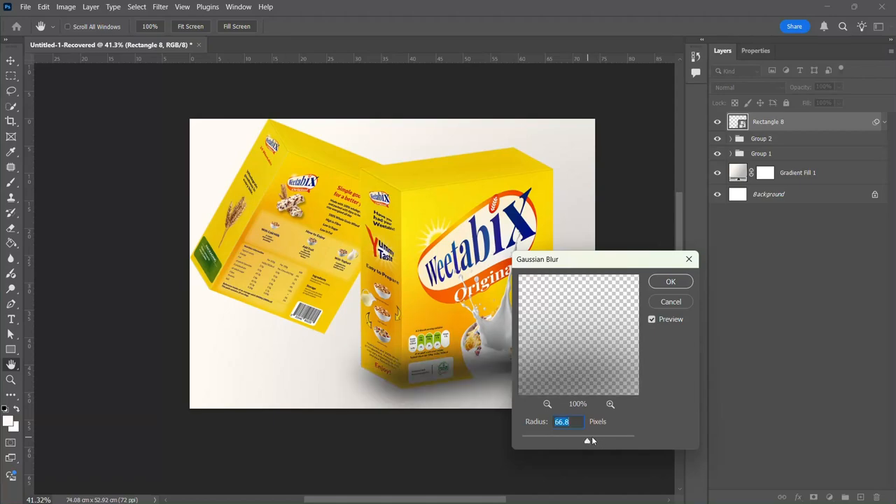
click(671, 281)
Place the blurred shadow layer beneath both box groups and set its opacity to 51%.
drag(790, 123, 791, 189)
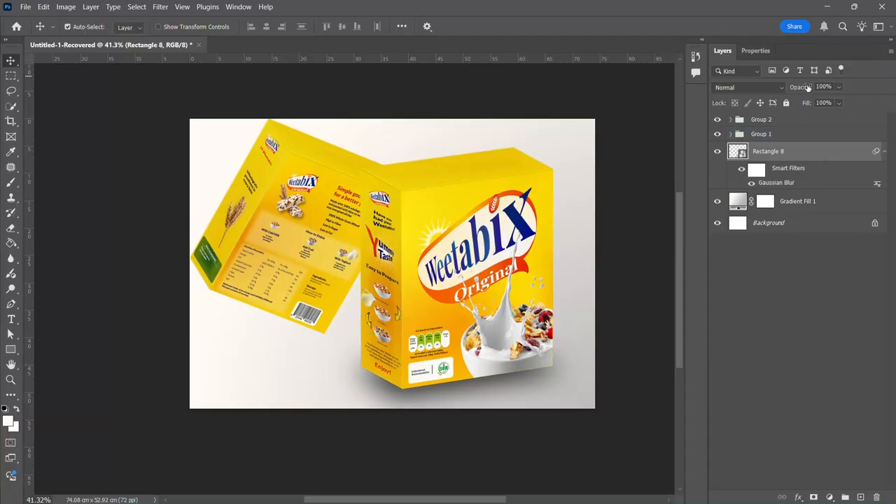
drag(793, 89, 777, 98)
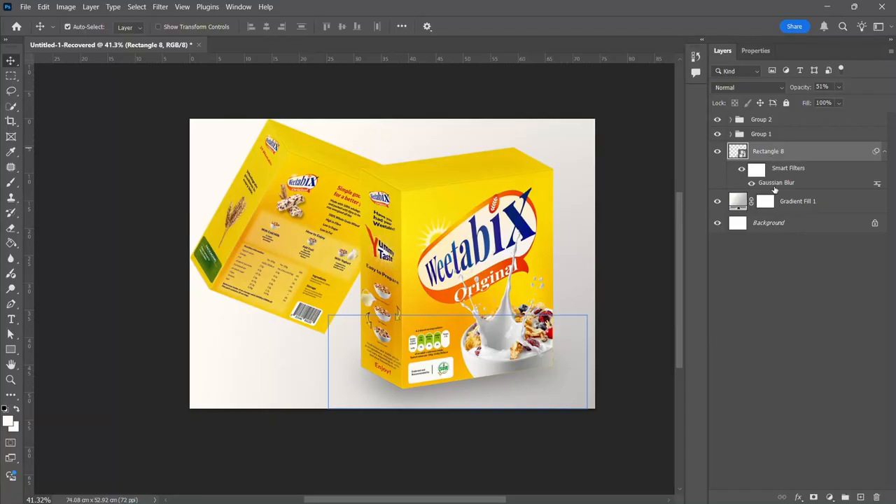
Duplicate the shadow layer, scale the copy to about 63%, mirror it horizontally and position it under the back-label box.
drag(794, 151, 793, 144)
key(ctrl+t)
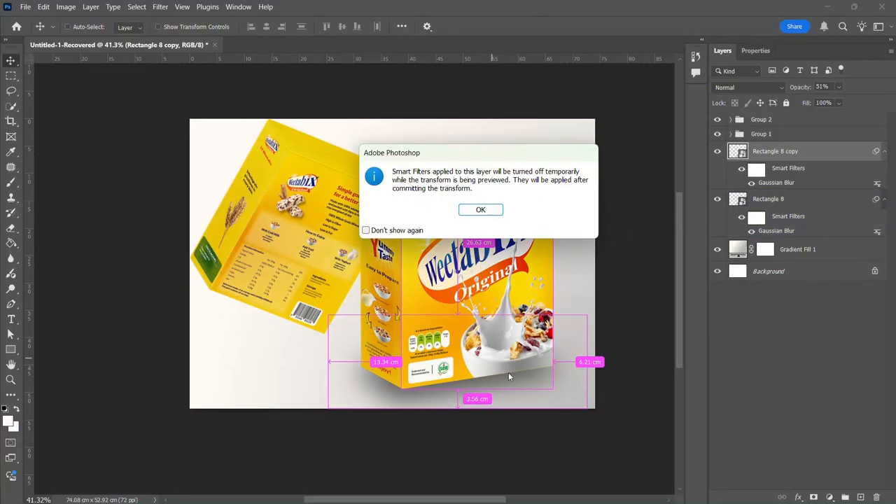
click(481, 211)
drag(542, 395, 348, 364)
drag(366, 316, 299, 334)
right_click(313, 334)
click(313, 325)
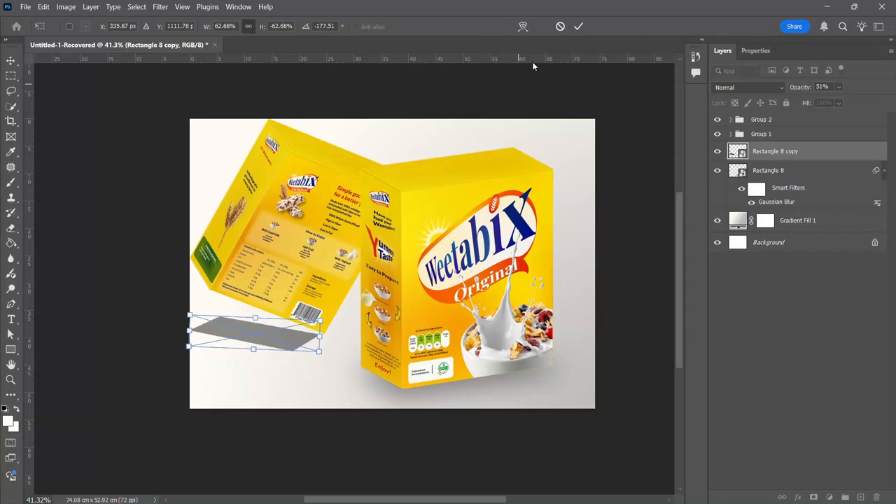
click(578, 26)
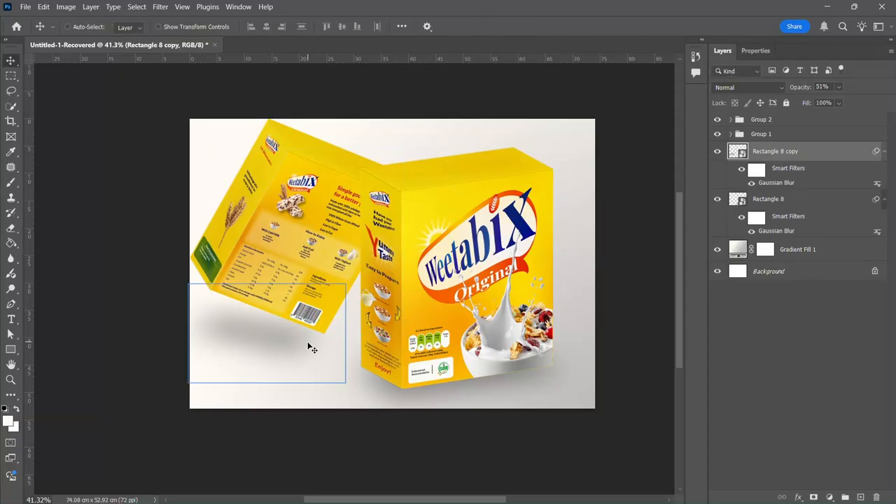
Distort the shadow copy into a flatter shape, rotate it nearly level and move it slightly below the back-label box.
key(ctrl+t)
click(481, 210)
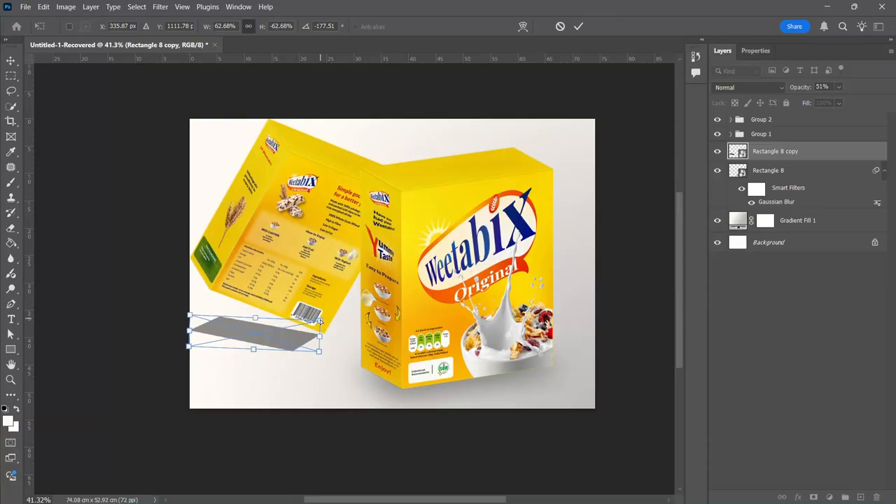
drag(320, 321, 260, 322)
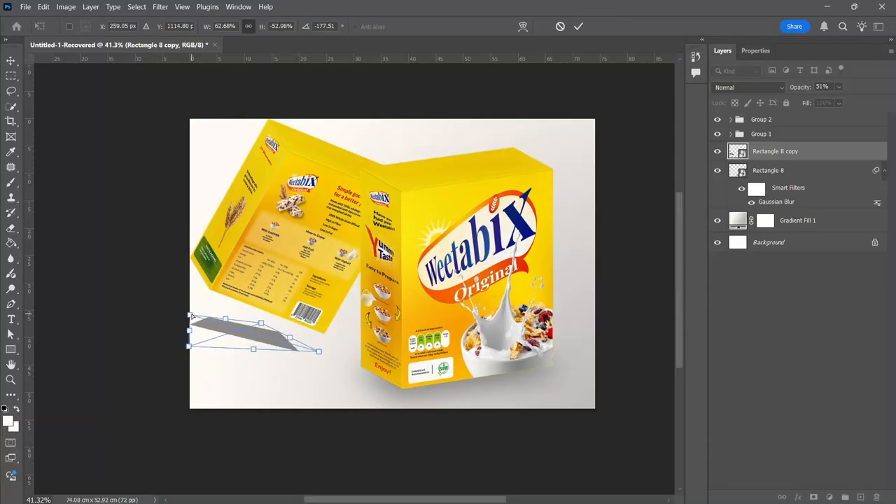
drag(191, 316, 160, 320)
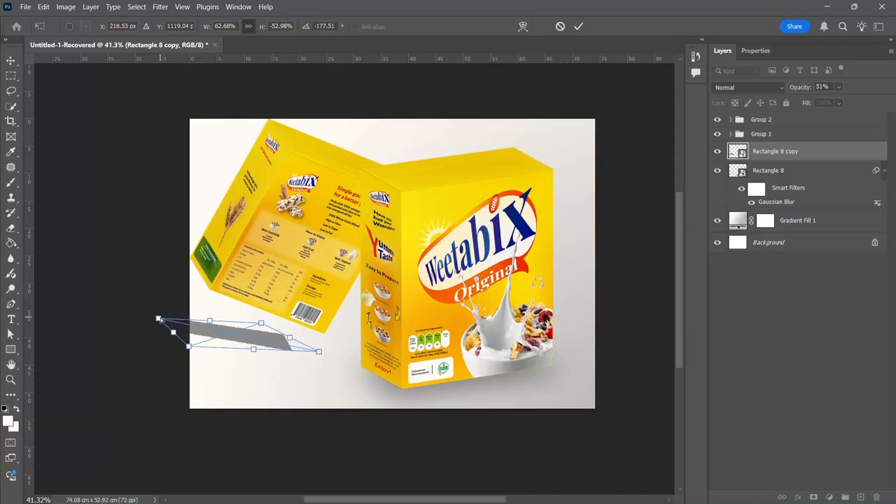
mouse_move(332, 353)
mouse_down()
mouse_move(350, 320)
mouse_move(341, 340)
mouse_up()
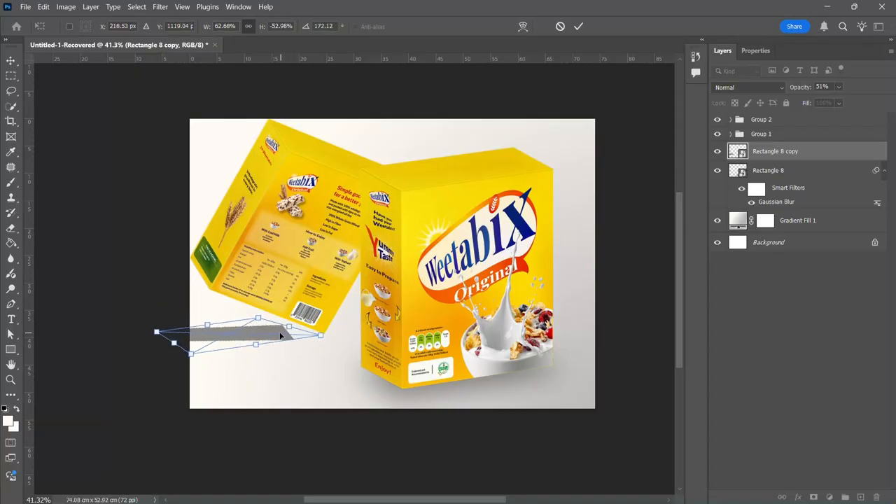
drag(284, 337, 296, 343)
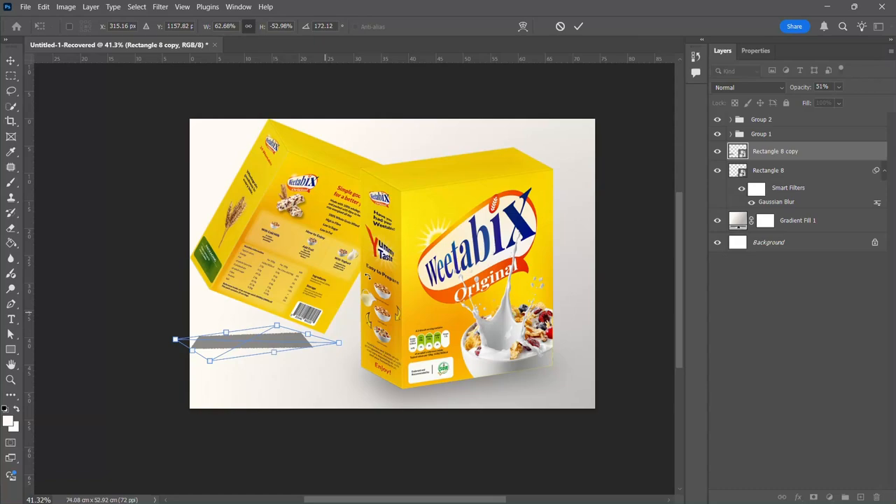
click(577, 26)
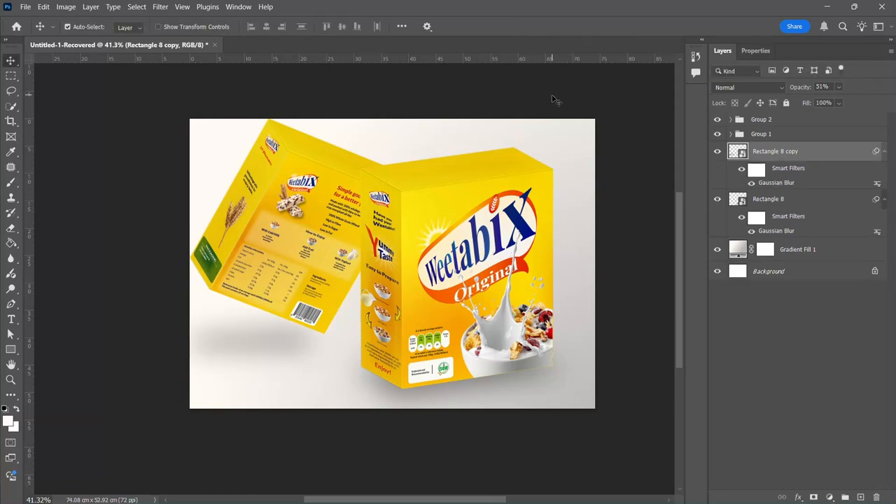
Set the shadow copy's opacity to 67%.
click(820, 87)
drag(798, 88, 810, 87)
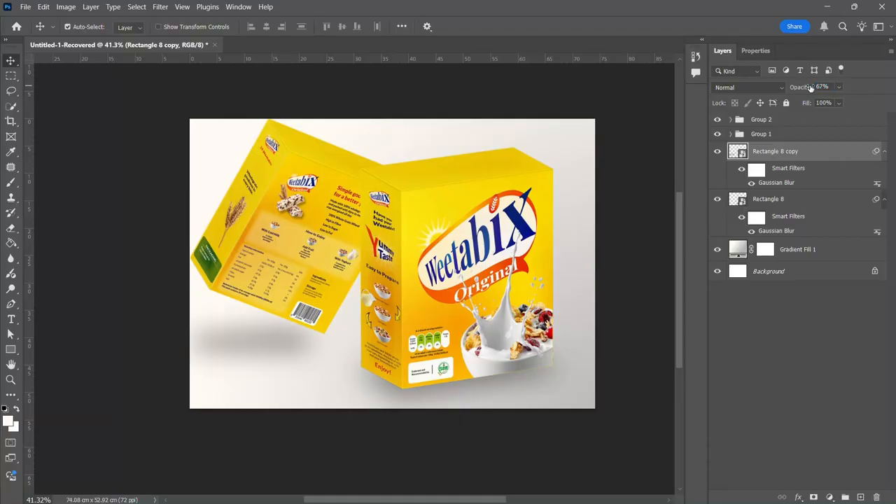
click(591, 297)
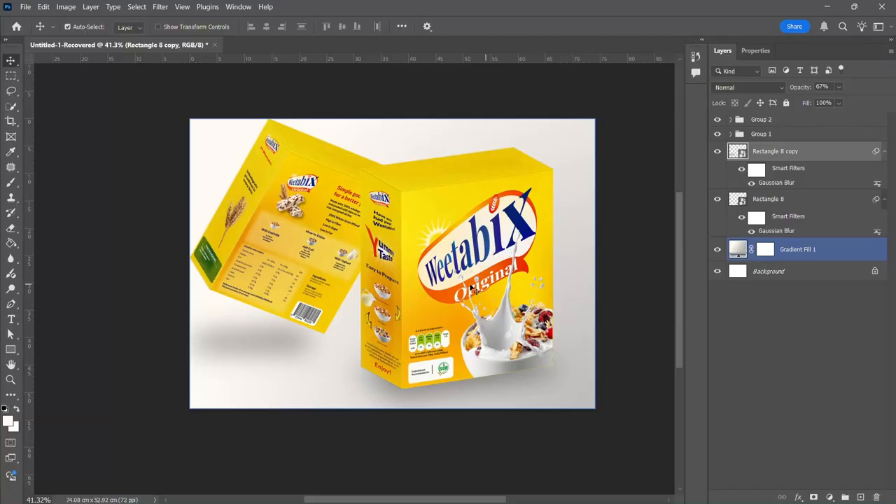
click(473, 289)
Open the falling-green-leaves-natures-graceful-dance PSD from the Compressed folder in Downloads.
key(super)
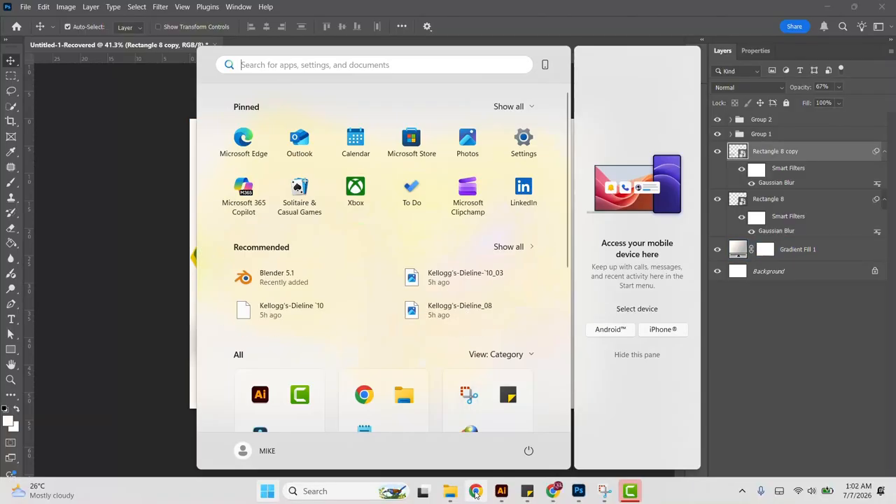
click(443, 489)
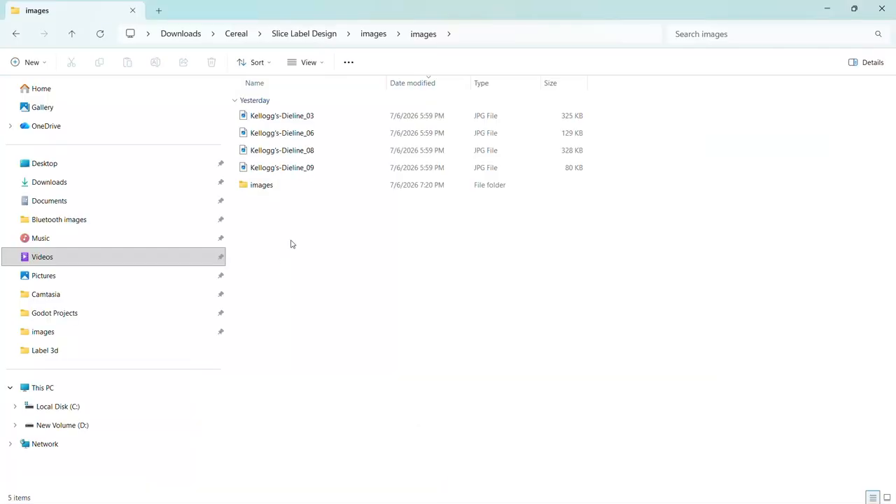
click(62, 181)
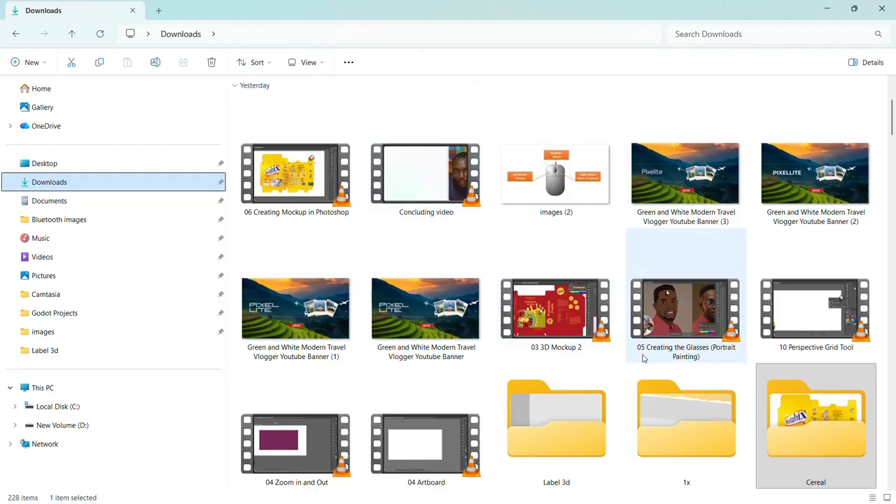
scroll(582, 340, down, 3)
scroll(550, 300, up, 5)
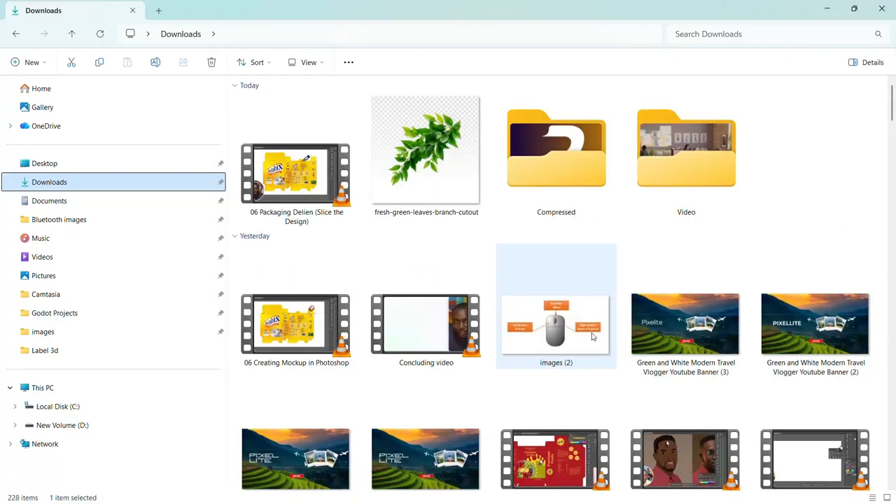
click(439, 167)
double_click(544, 163)
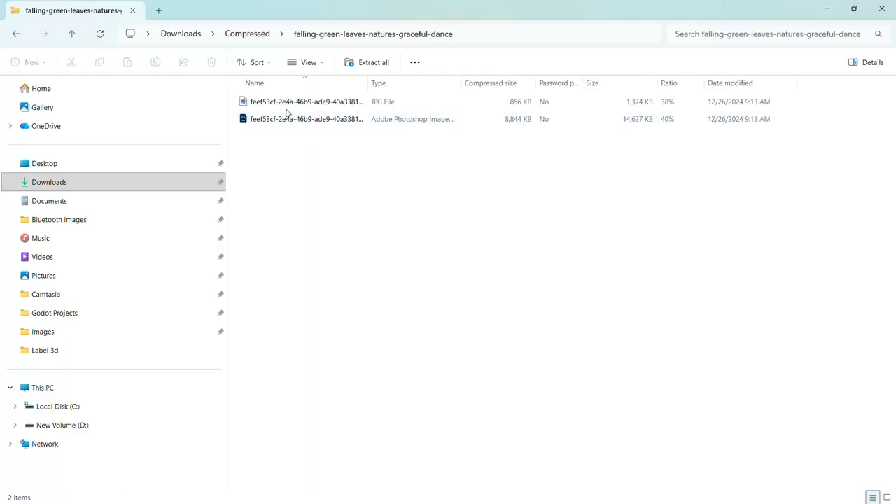
double_click(286, 117)
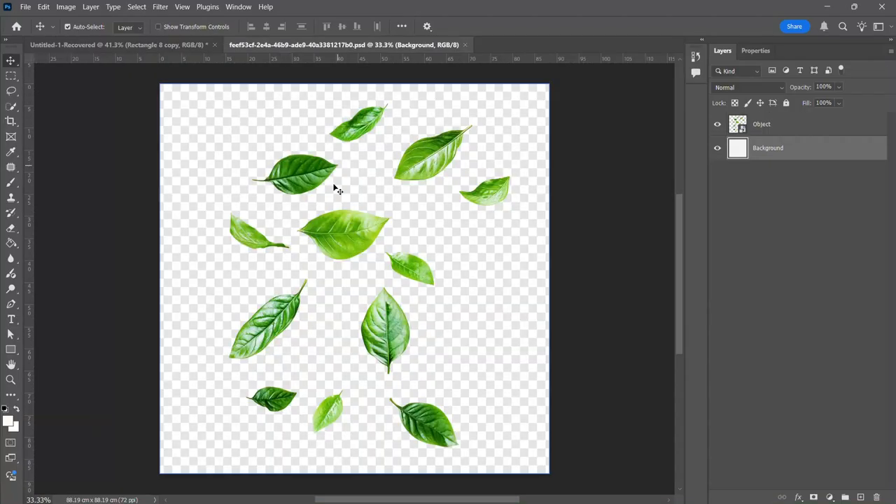
Bring the leaves Object layer into the box mockup document and scale it to about 45%.
drag(338, 190, 186, 53)
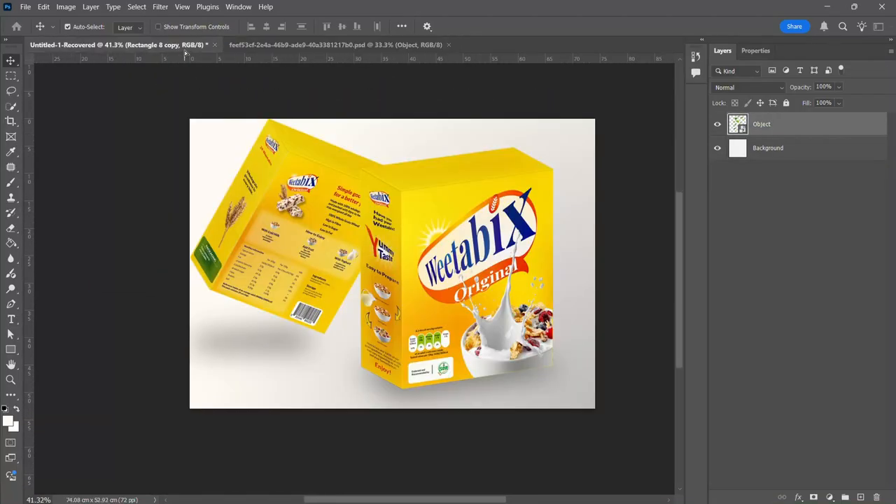
drag(348, 182, 349, 182)
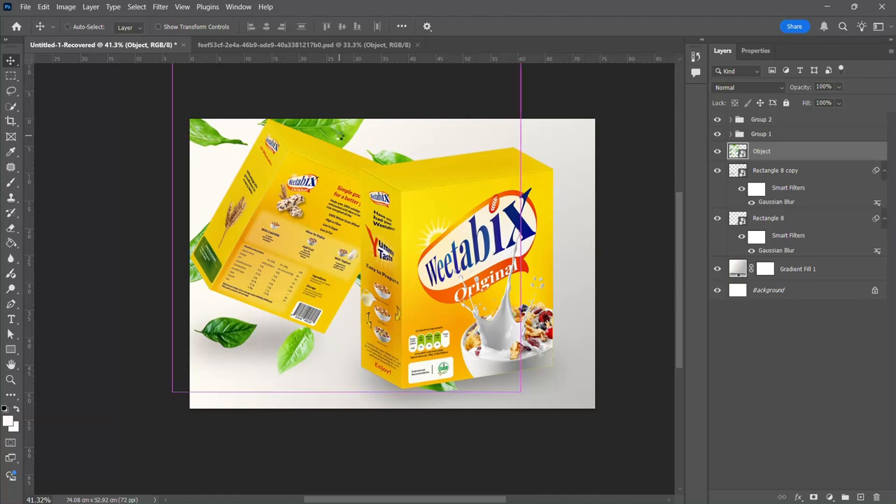
key(ctrl+t)
drag(172, 179, 297, 178)
drag(357, 157, 236, 136)
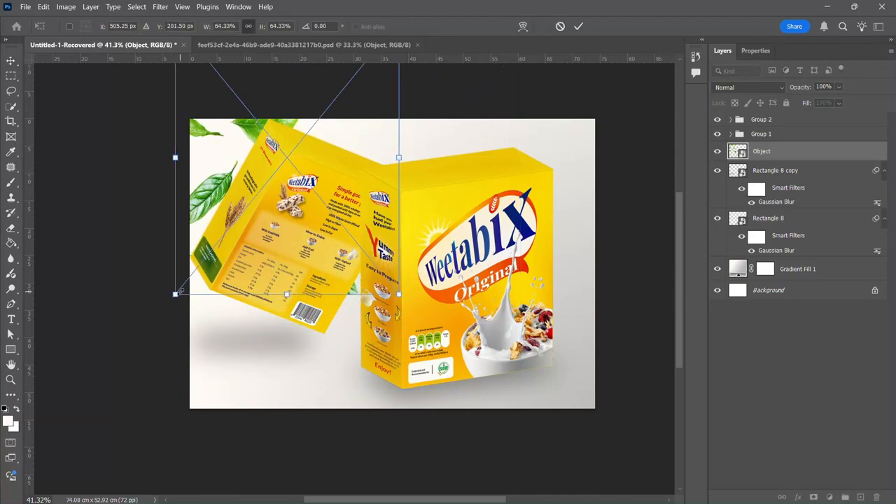
drag(180, 290, 242, 213)
drag(305, 199, 238, 231)
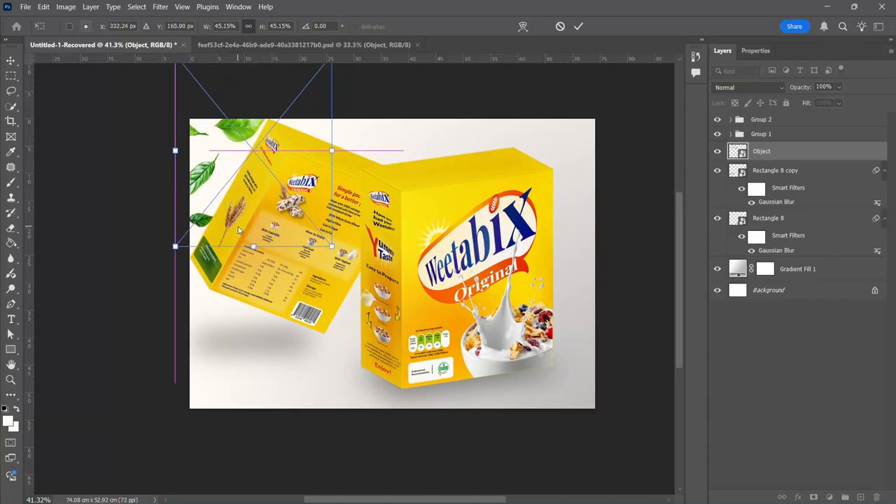
click(578, 26)
Raise the leaves layer above both box groups and place it, mirrored horizontally, over the front-label box's upper-right corner.
drag(795, 150, 778, 119)
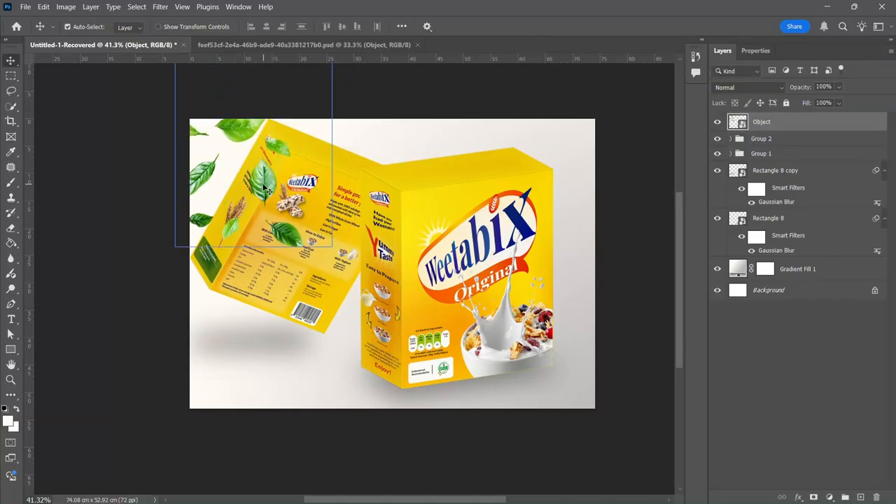
drag(268, 190, 538, 173)
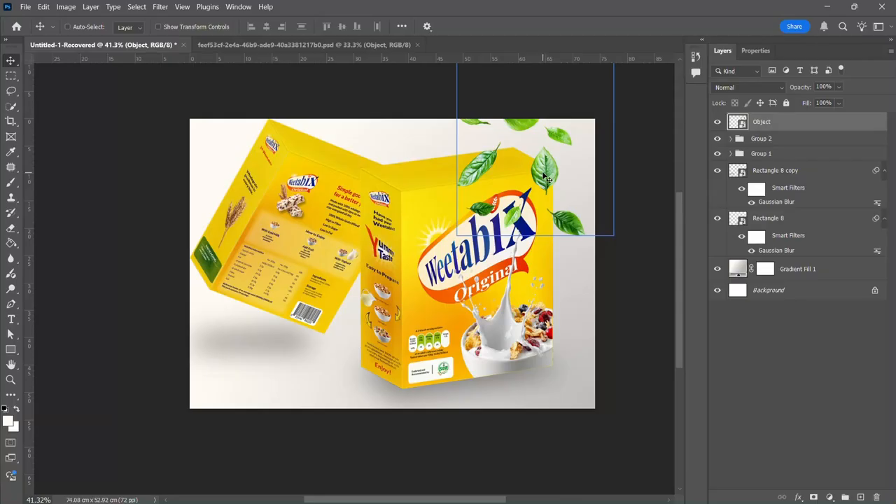
key(ctrl+t)
right_click(550, 173)
click(584, 385)
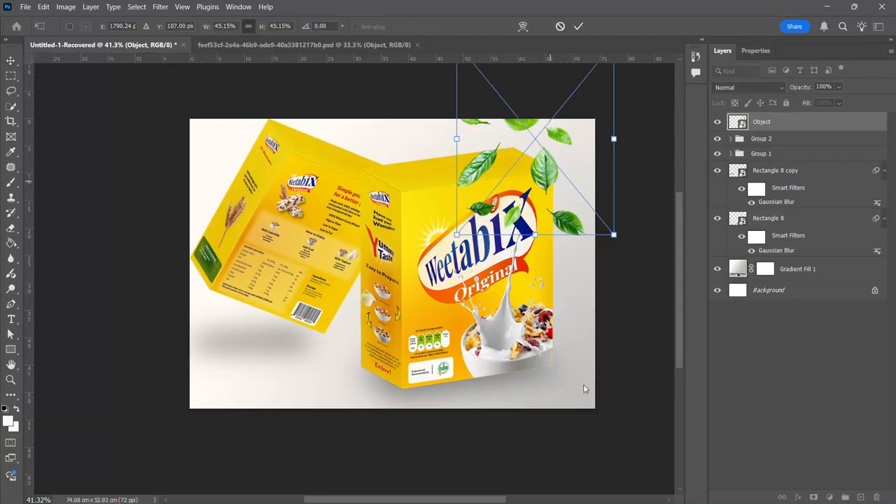
drag(560, 194, 570, 230)
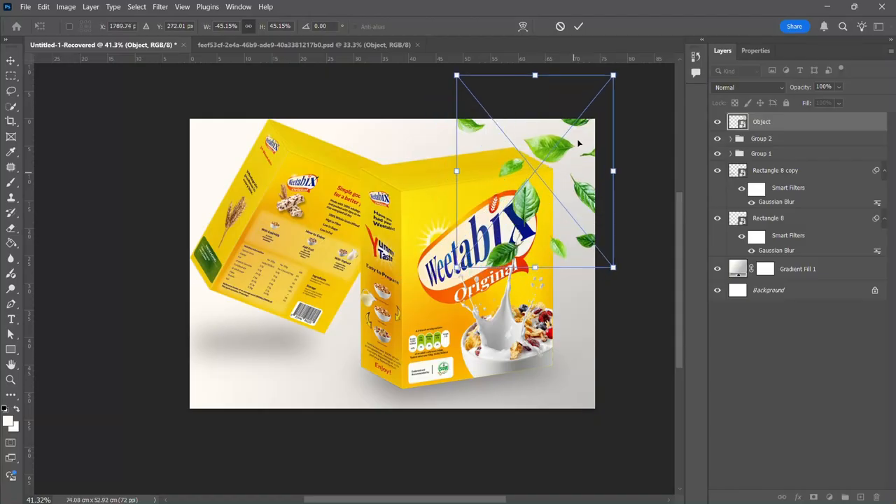
click(578, 27)
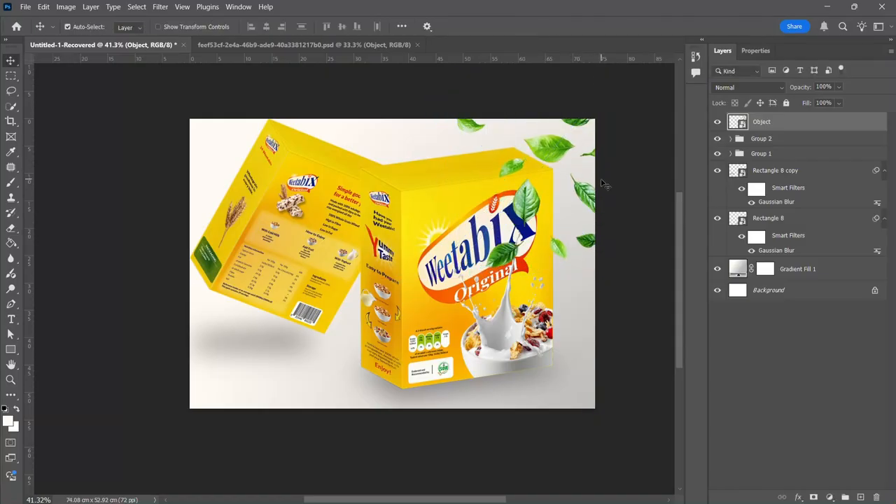
drag(546, 151, 553, 153)
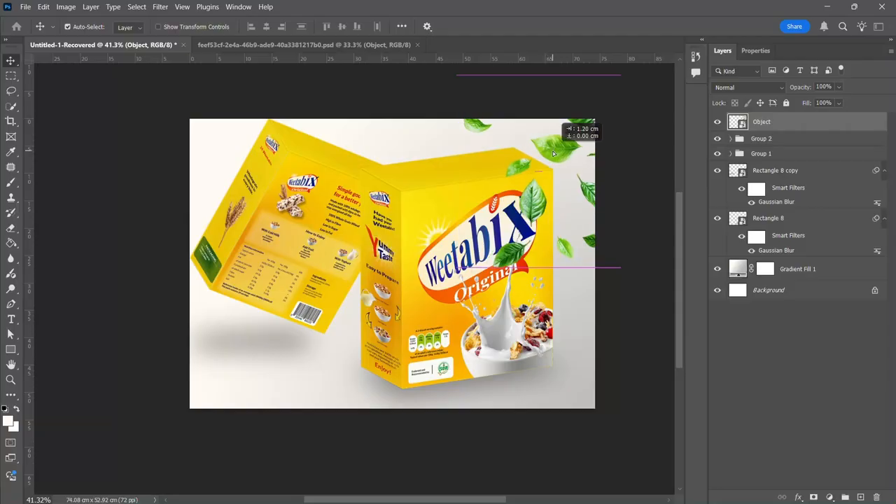
Apply a Gaussian Blur with a radius of 8.6 pixels to the leaves layer.
click(160, 7)
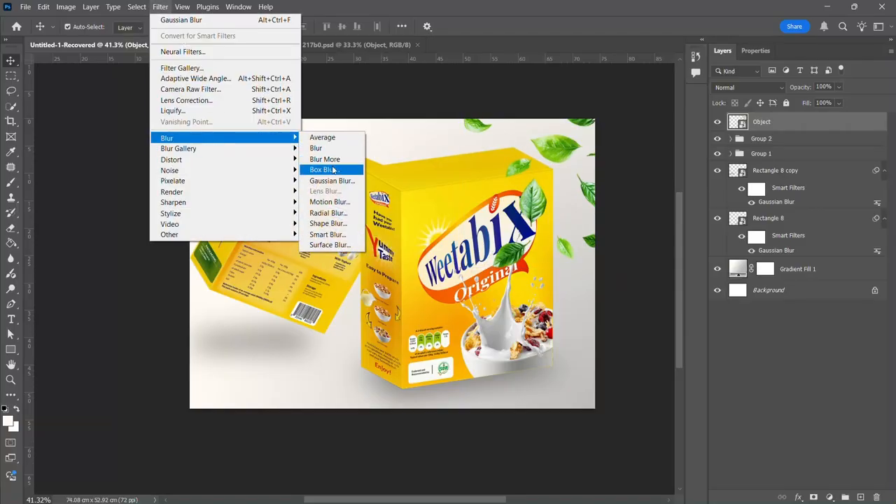
click(330, 181)
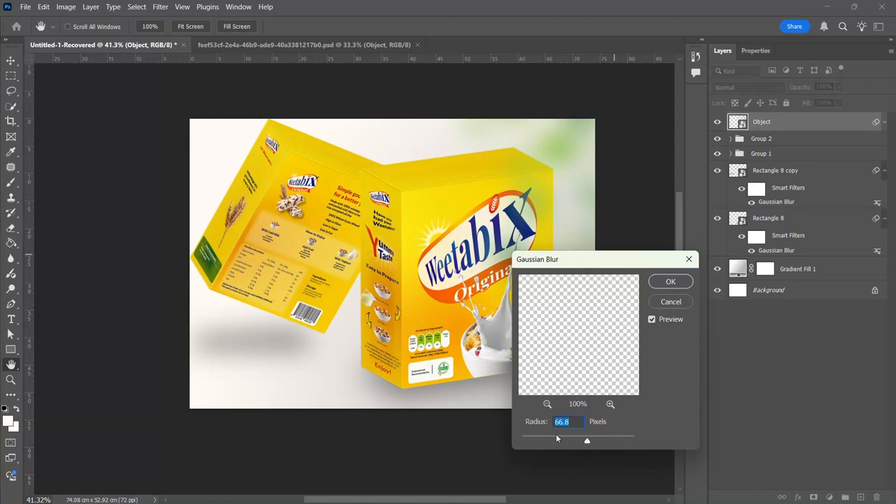
drag(556, 438, 536, 440)
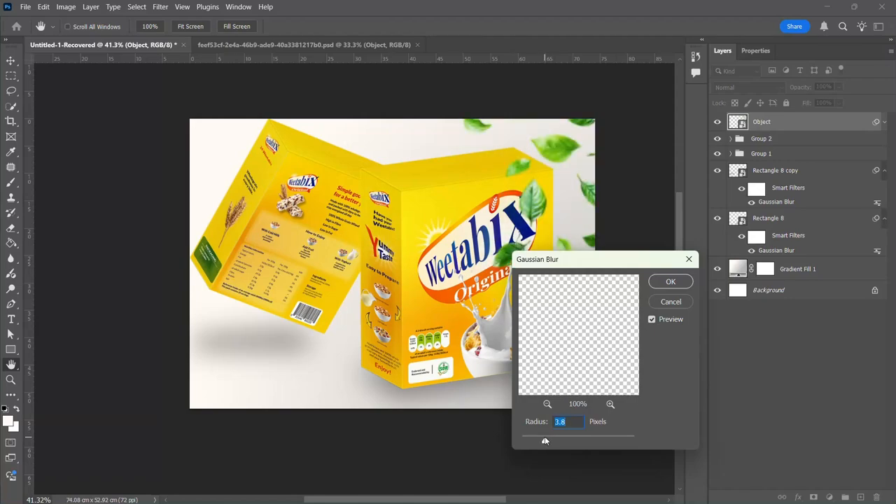
drag(559, 263, 686, 297)
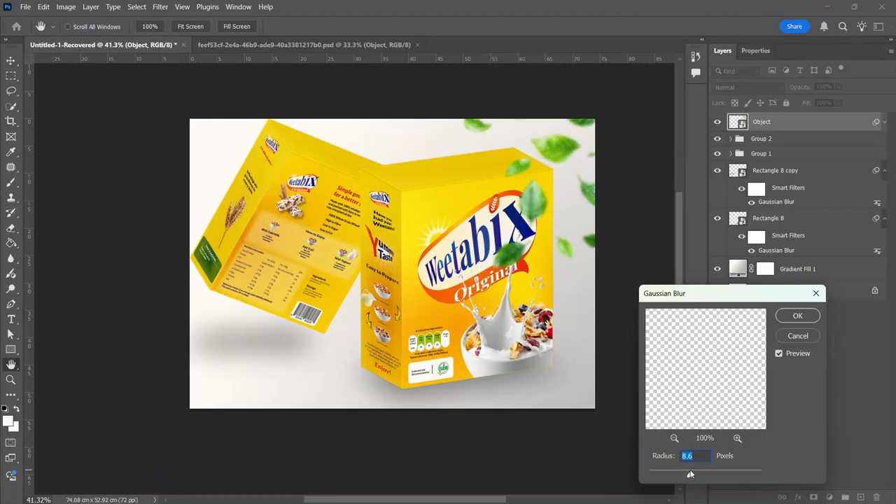
click(793, 316)
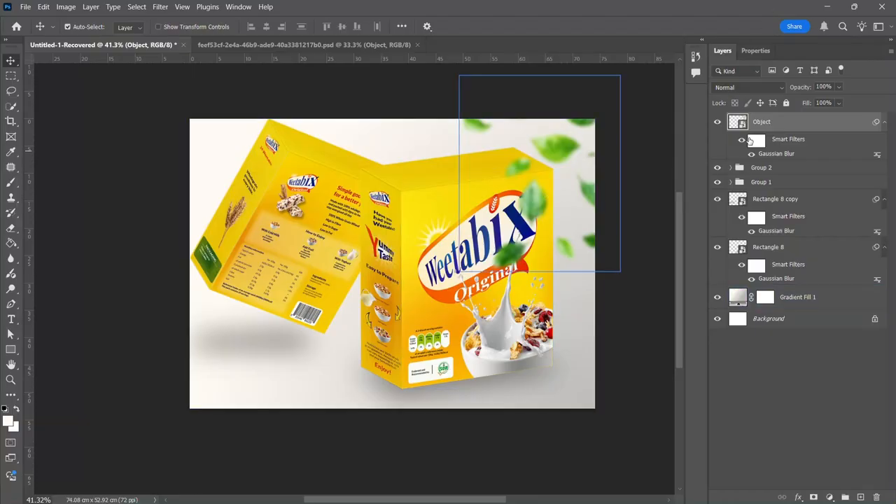
Paint black on the leaves layer's blur filter mask over the three leaves in front of the box to sharpen them.
click(757, 141)
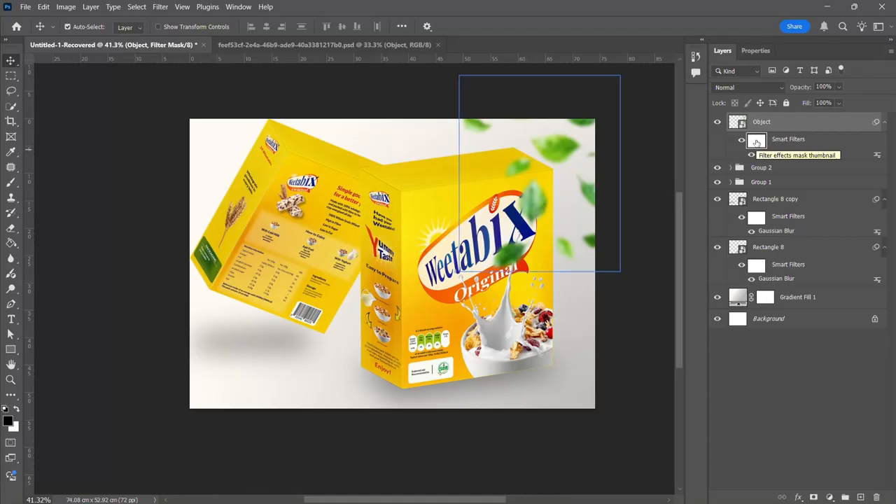
key(b)
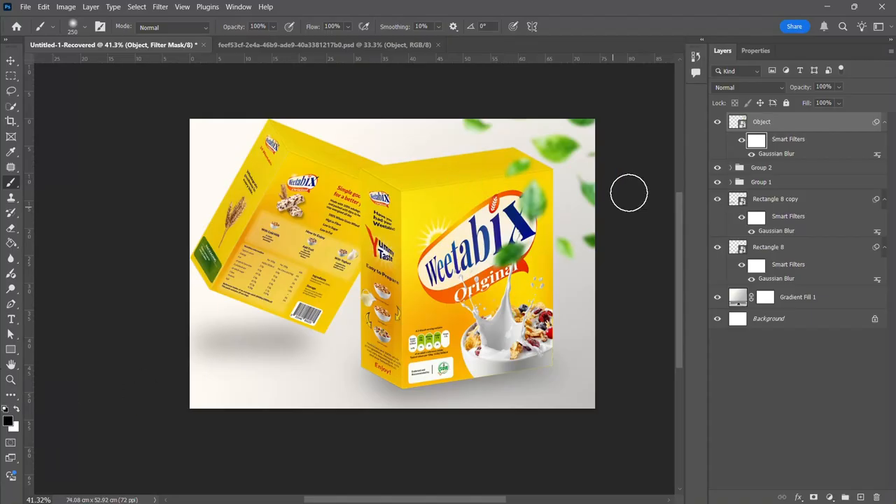
drag(532, 199, 536, 201)
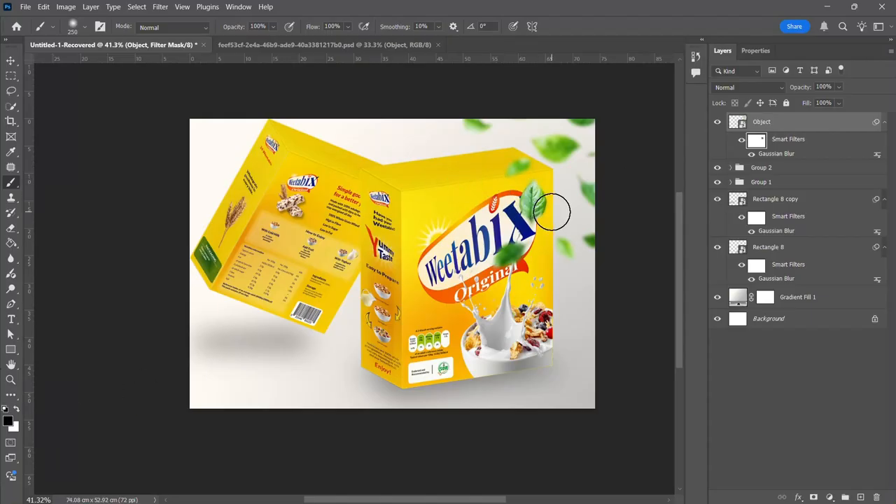
drag(494, 166, 512, 166)
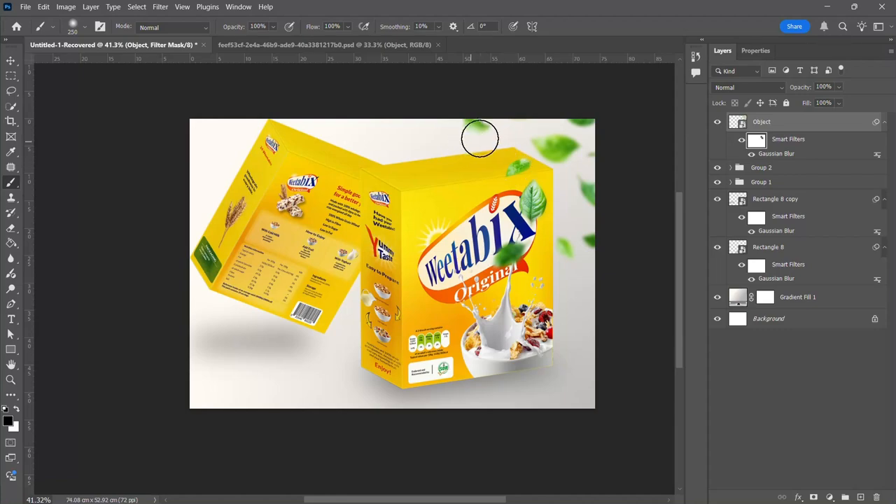
mouse_move(518, 249)
mouse_down()
mouse_move(466, 272)
mouse_move(488, 257)
mouse_move(437, 271)
mouse_move(510, 226)
mouse_up()
mouse_move(516, 184)
mouse_down()
mouse_move(516, 176)
mouse_move(524, 187)
mouse_up()
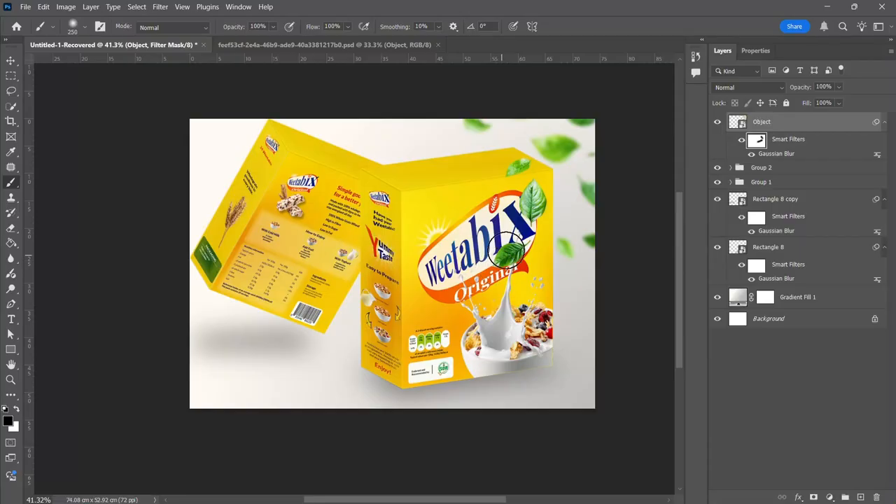
key(v)
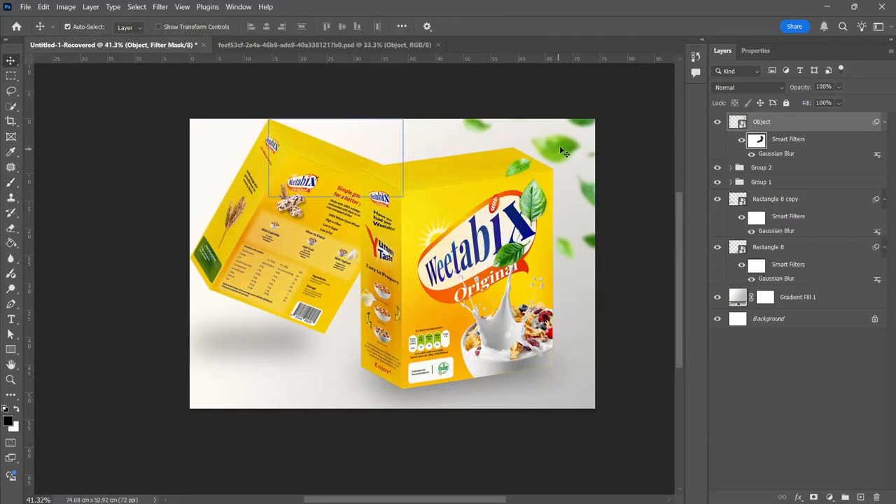
click(504, 138)
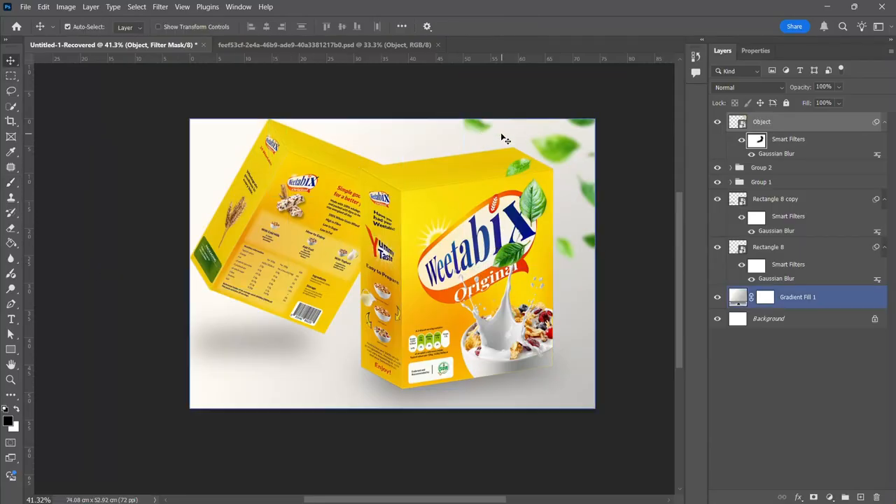
Extend the canvas above and on both sides of the boxes to about 111.8 x 71.9 cm with the Crop tool.
click(11, 121)
drag(392, 119, 392, 96)
mouse_move(595, 260)
mouse_down()
mouse_move(658, 252)
mouse_move(607, 272)
mouse_up()
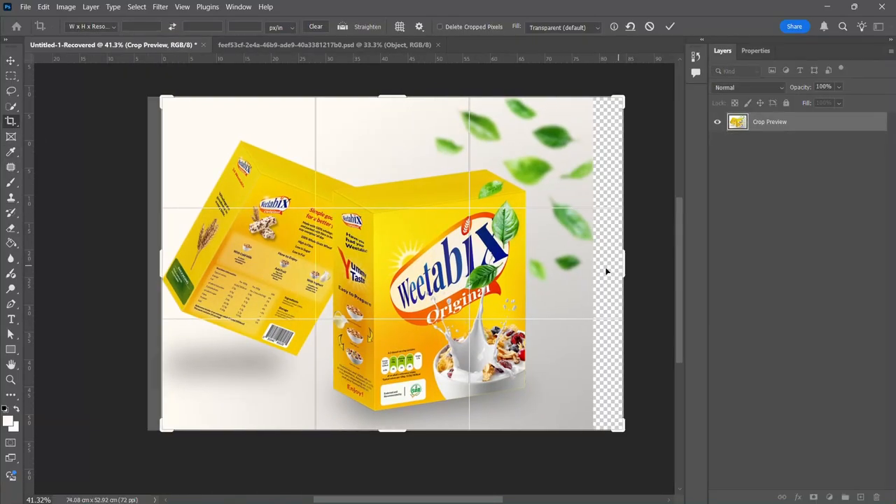
drag(158, 263, 119, 261)
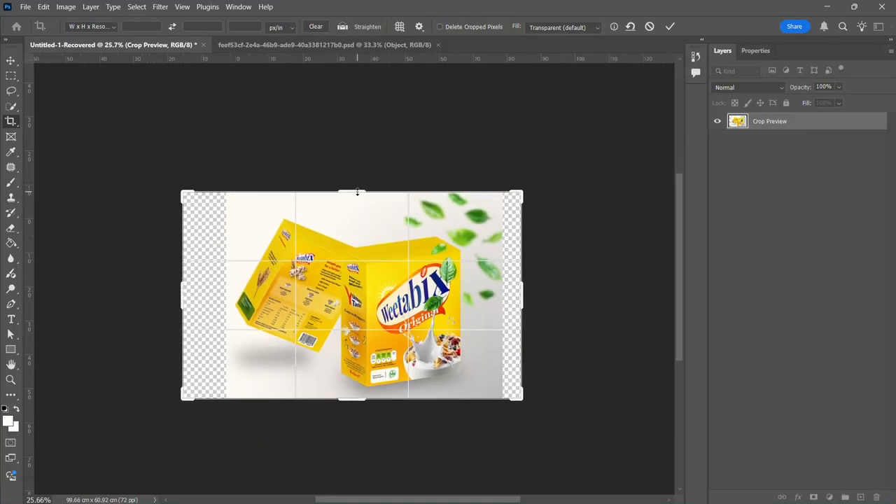
drag(359, 193, 360, 177)
drag(523, 290, 563, 290)
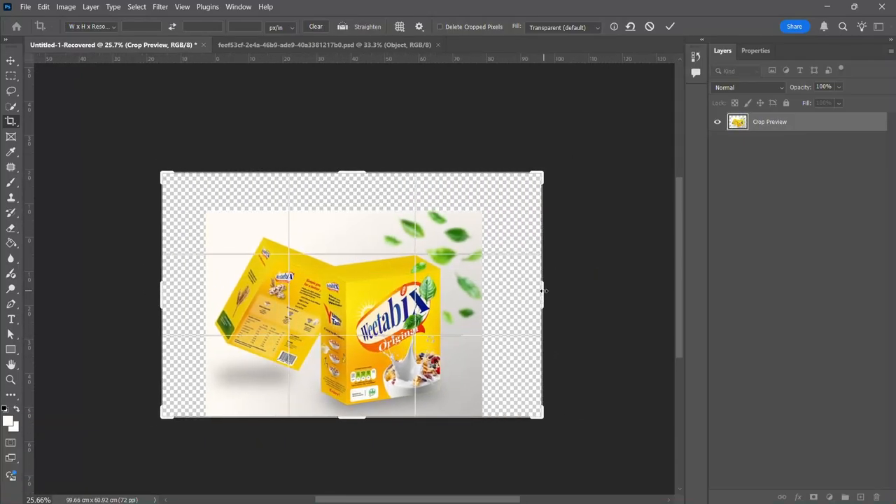
click(670, 26)
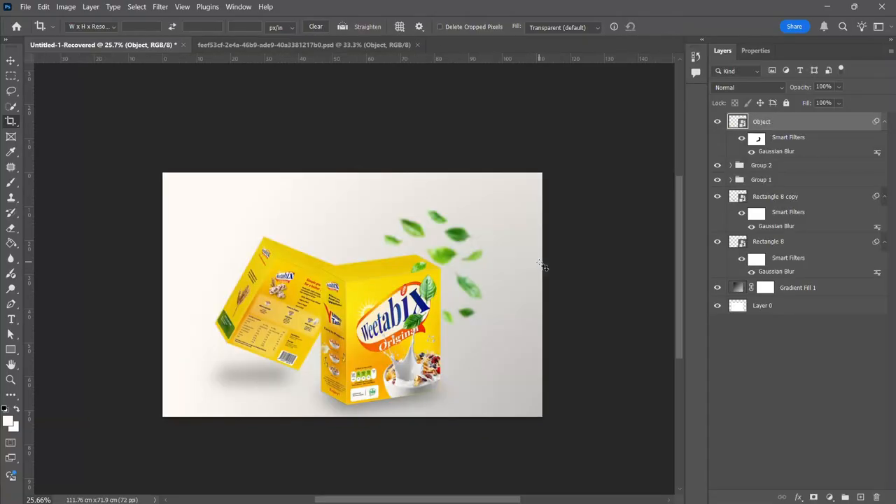
Enlarge the leaves layer and position it in the canvas's upper-right corner, just beside the front-label box.
key(v)
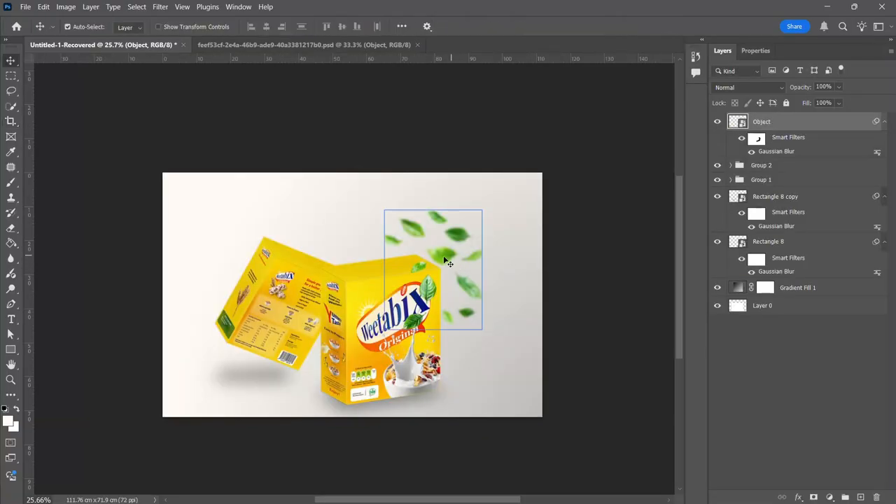
drag(460, 266, 409, 208)
key(ctrl+t)
click(481, 210)
click(578, 26)
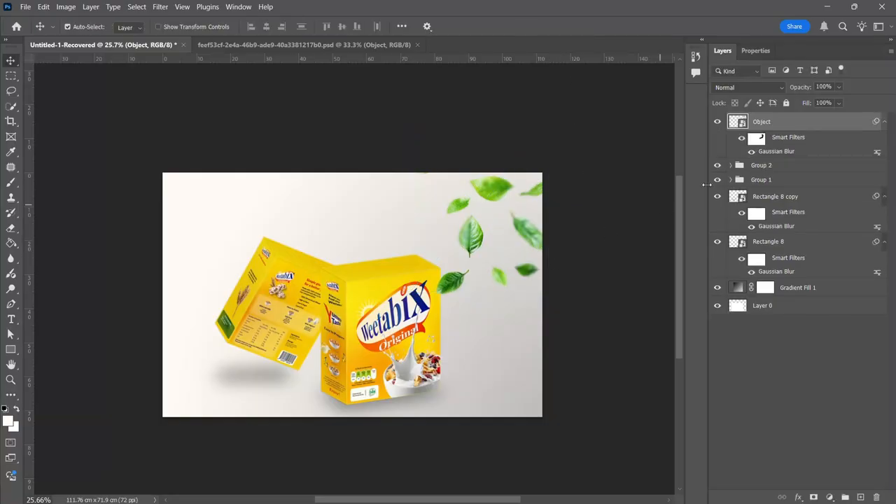
Select both box groups and try to move them slightly up and to the right.
click(761, 165)
shift+click(761, 180)
drag(378, 316, 393, 287)
key(ctrl+z)
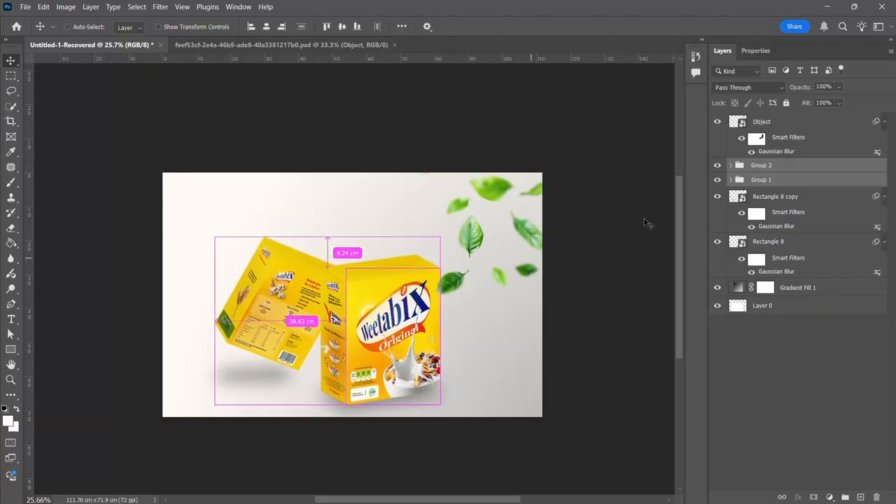
ctrl+click(770, 196)
ctrl+click(769, 242)
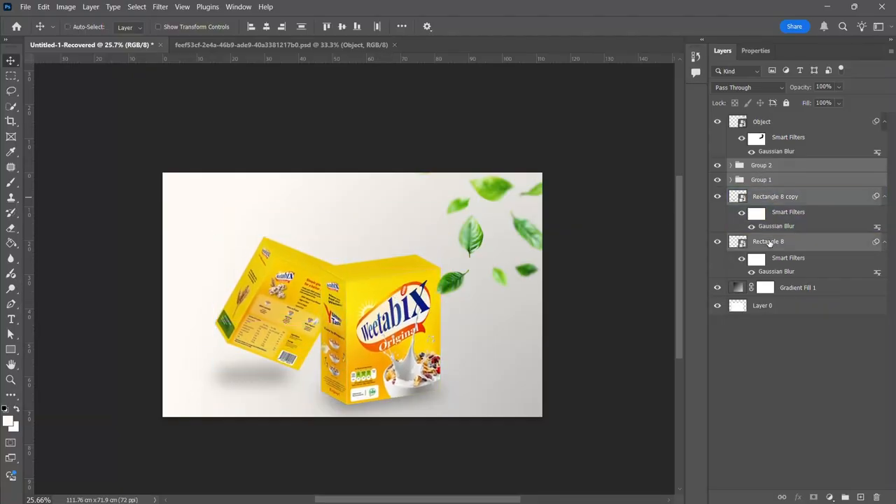
drag(359, 310, 364, 290)
key(ctrl+z)
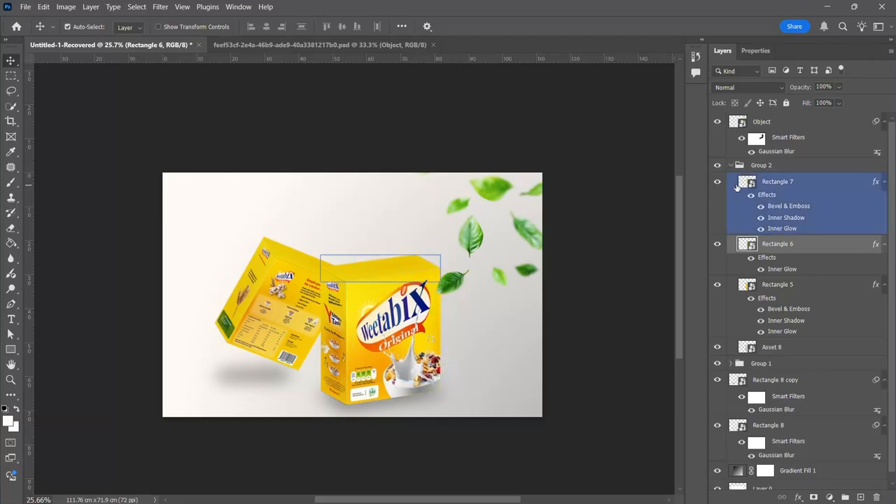
Select both box groups together with both shadow layers and move them up and slightly right on the background.
click(730, 165)
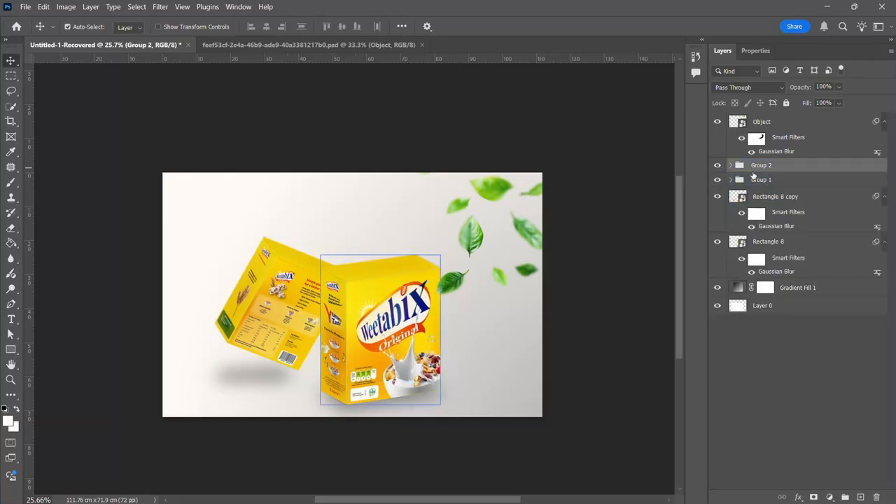
ctrl+click(757, 180)
ctrl+click(774, 197)
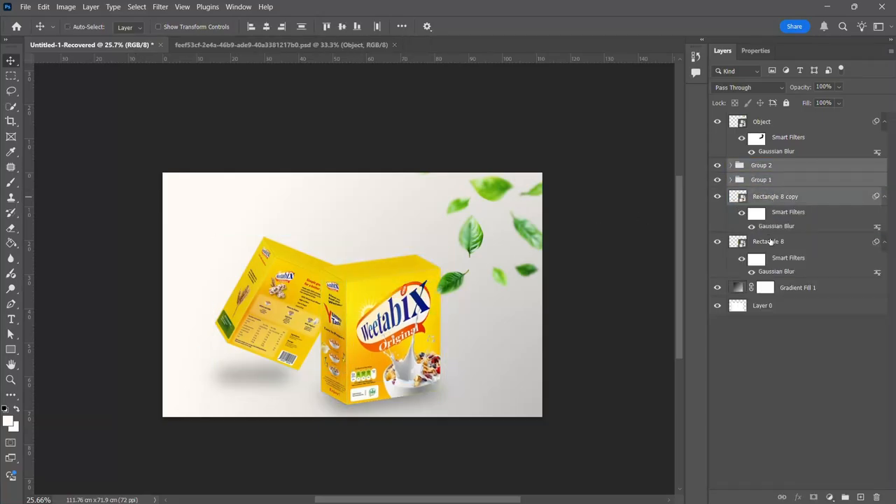
ctrl+click(770, 241)
drag(400, 299, 402, 279)
ctrl+click(560, 240)
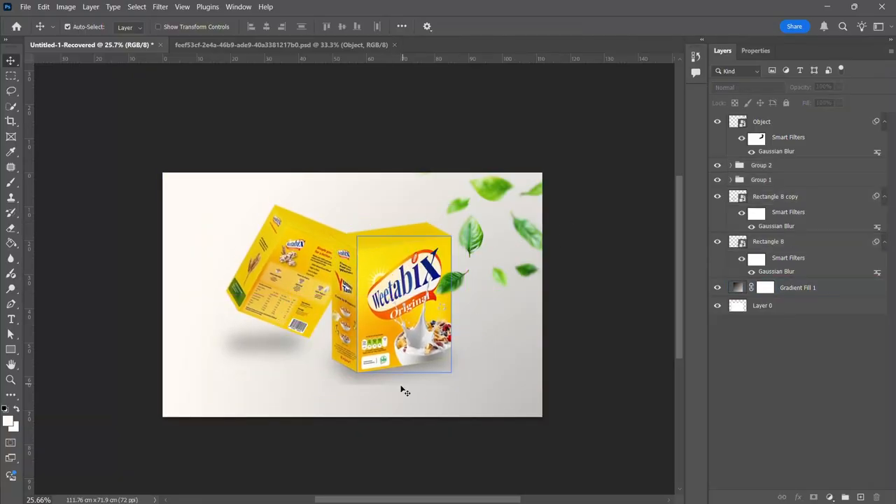
Shift the front-label box's shadow layer slightly to the right beneath the box.
click(782, 250)
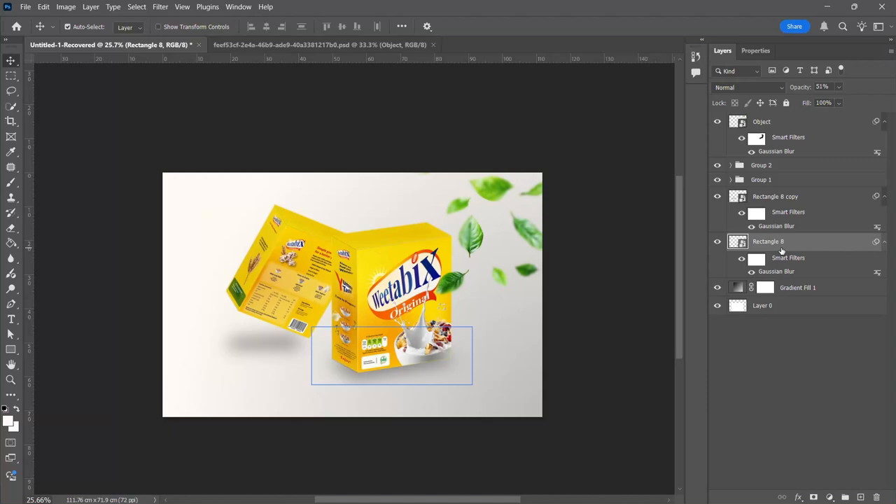
click(717, 242)
mouse_move(425, 376)
mouse_down()
mouse_move(426, 386)
mouse_move(436, 378)
mouse_up()
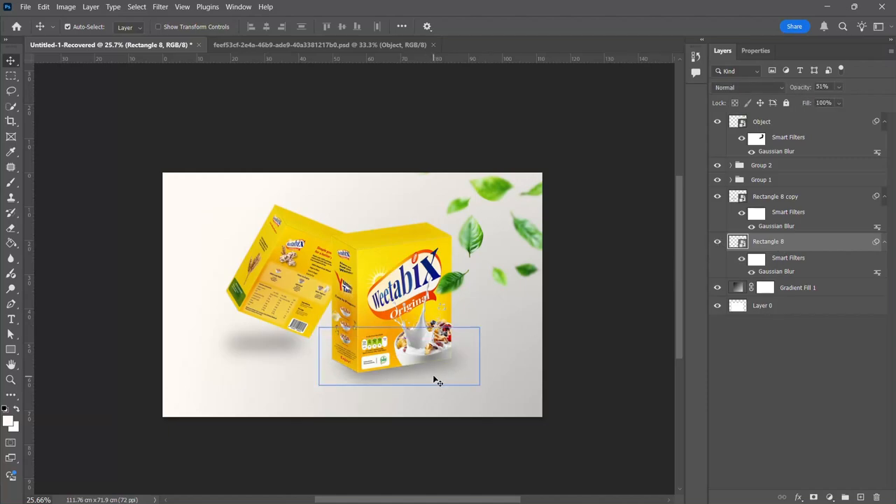
click(635, 289)
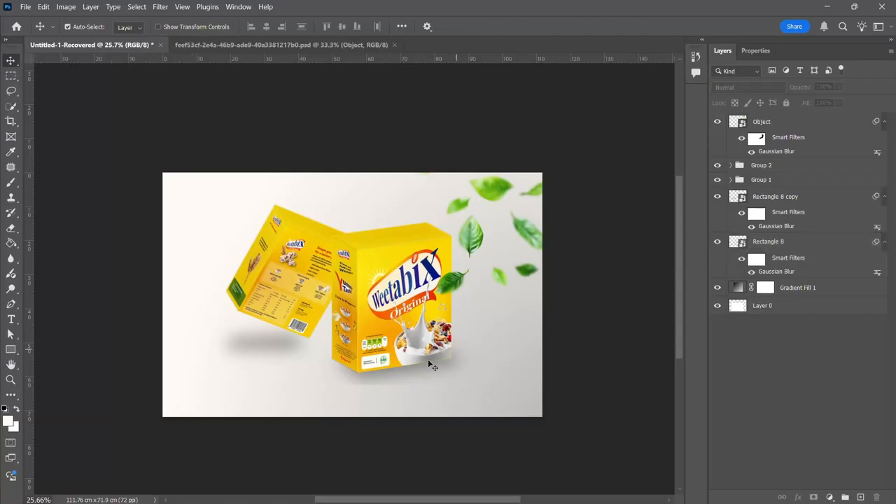
scroll(420, 352, down, 1)
scroll(420, 356, up, 5)
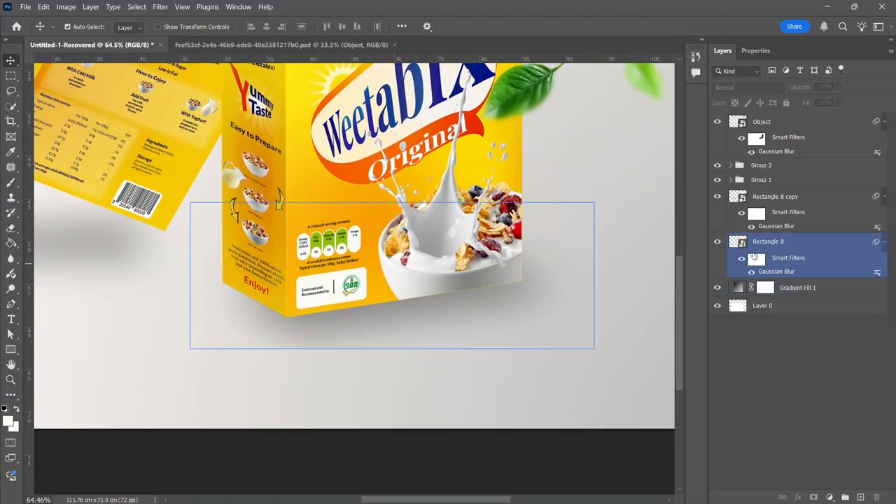
mouse_move(397, 323)
mouse_down()
mouse_move(398, 339)
mouse_move(397, 327)
mouse_up()
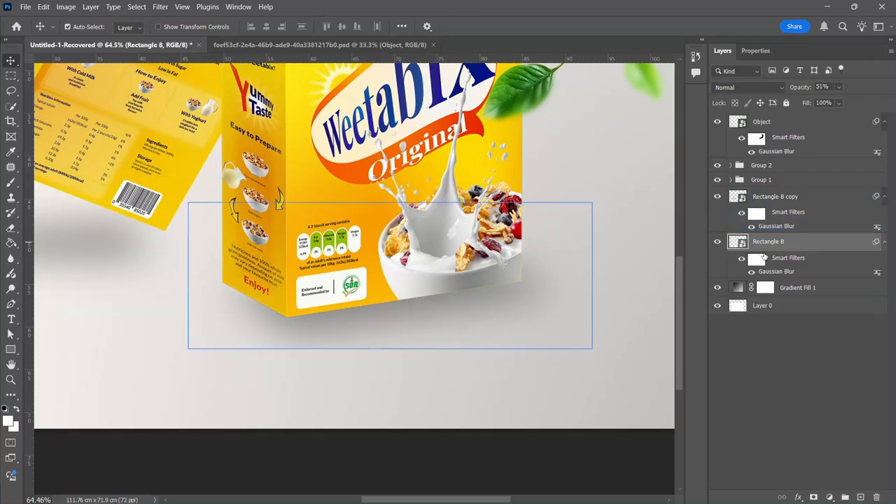
Add a layer mask to the front-label box's shadow and paint black along its lower edge to soften it.
click(758, 259)
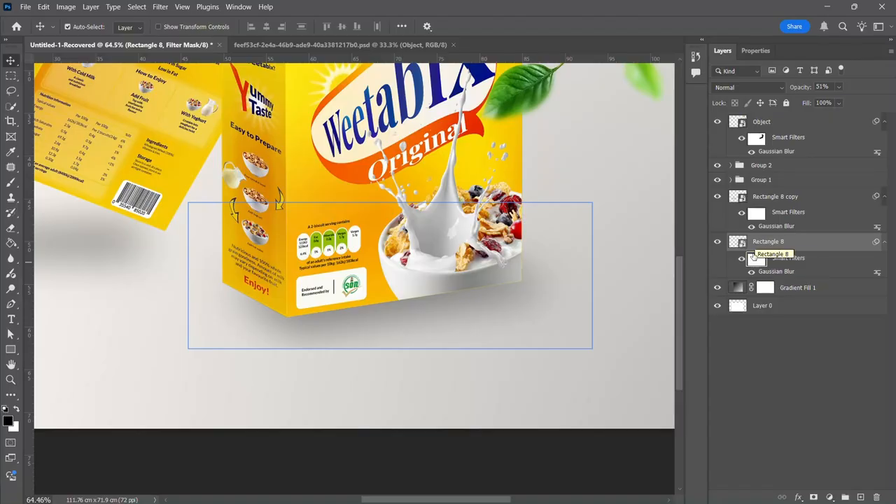
click(814, 497)
click(11, 181)
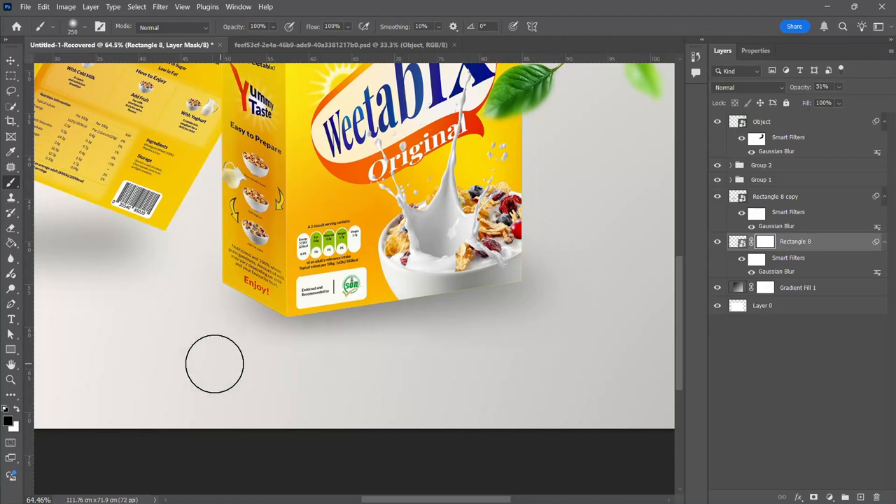
click(11, 60)
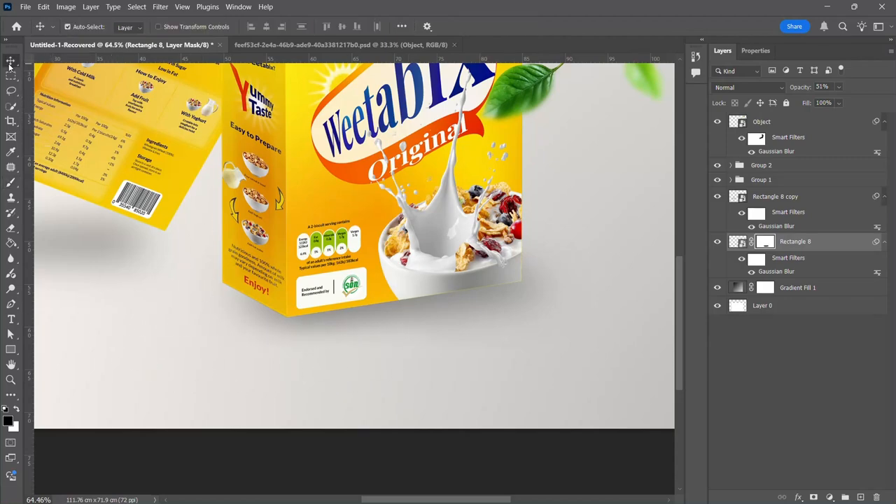
Lower the opacity of the tilted box's shadow layer to 34%.
scroll(373, 209, down, 5)
scroll(373, 209, down, 1)
scroll(222, 161, up, 3)
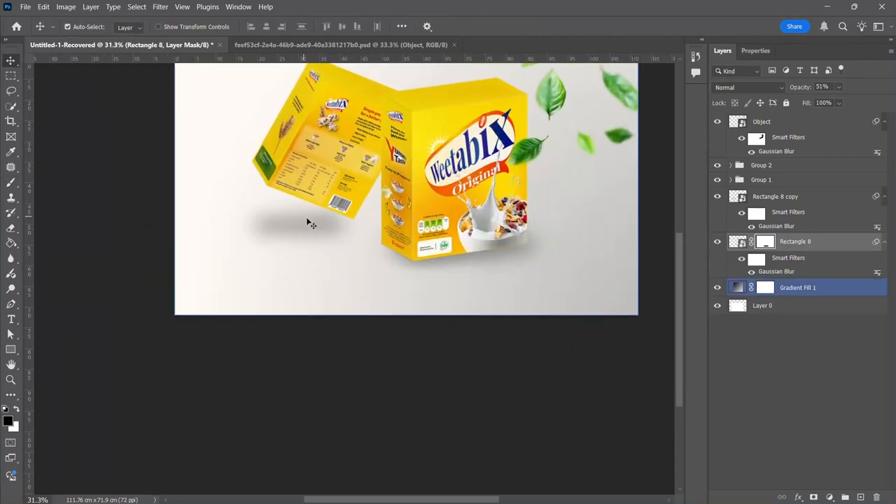
click(303, 215)
click(762, 182)
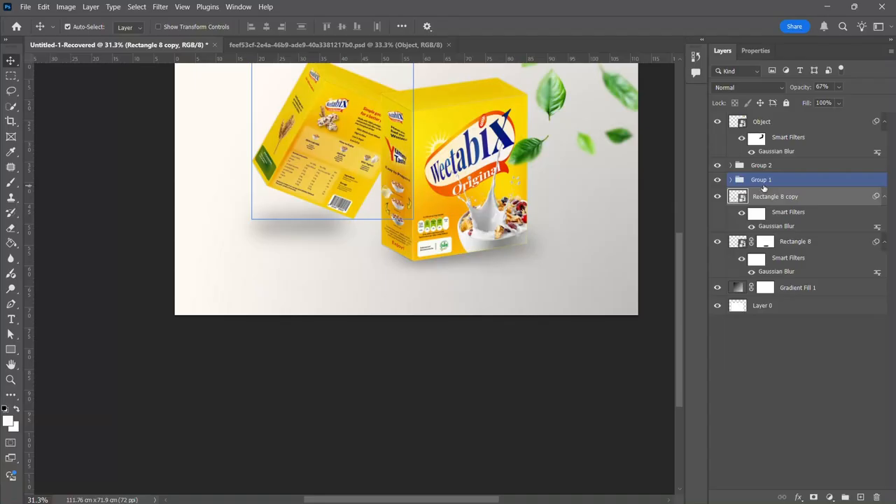
drag(807, 87, 792, 89)
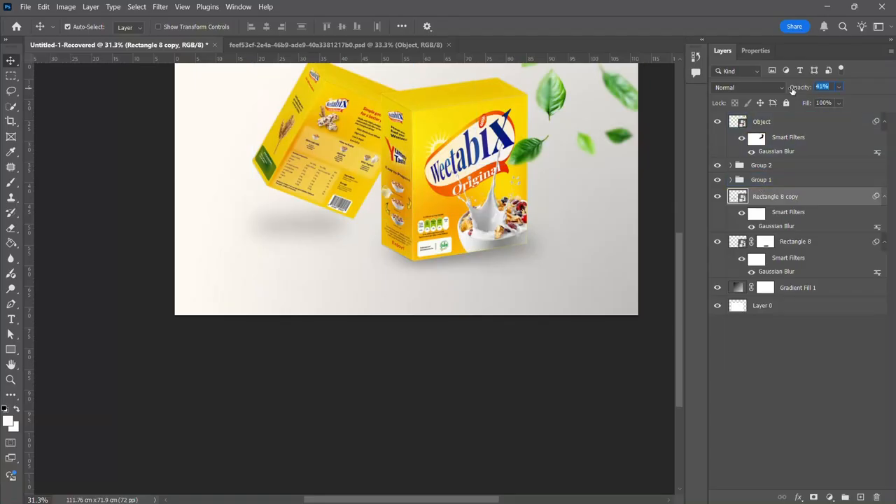
Scale the tilted back box's group to about 119% and position it higher, partly behind the front-label box.
scroll(465, 220, up, 6)
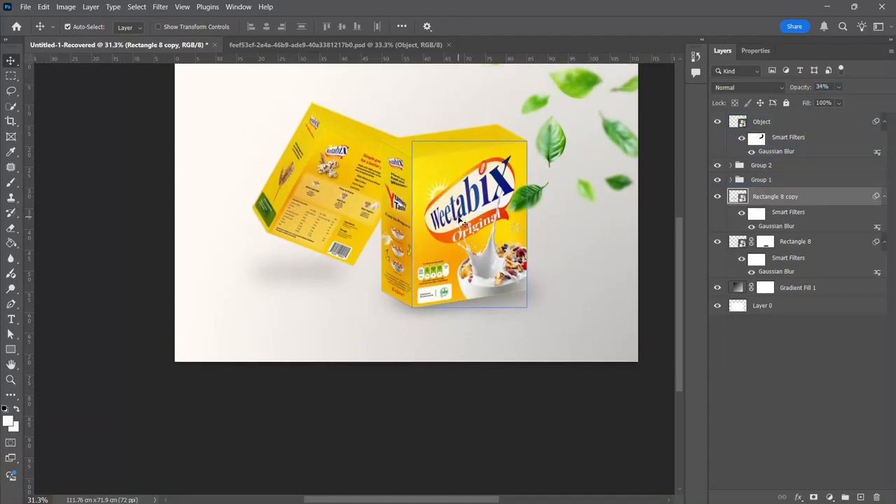
scroll(465, 214, right, 10)
scroll(461, 209, up, 4)
scroll(487, 212, down, 10)
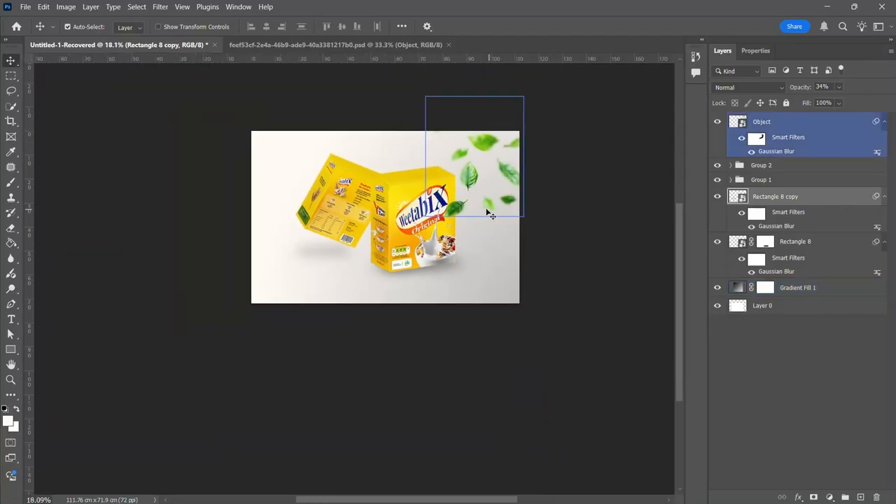
scroll(452, 195, up, 3)
scroll(453, 214, up, 2)
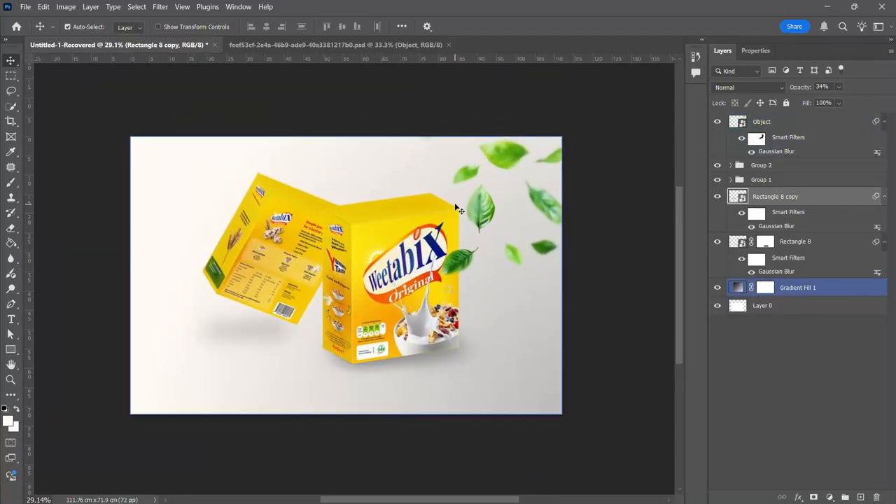
click(308, 245)
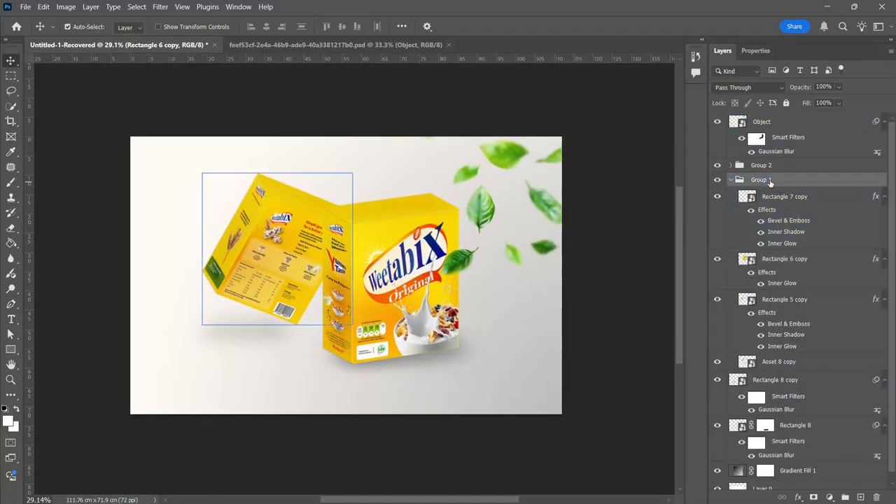
click(769, 179)
key(ctrl+t)
drag(354, 170, 384, 152)
drag(356, 173, 378, 131)
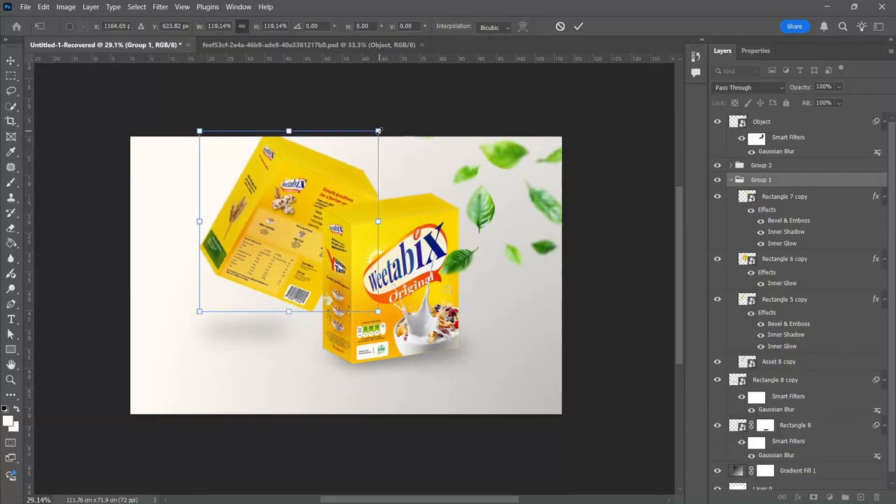
click(578, 26)
click(523, 189)
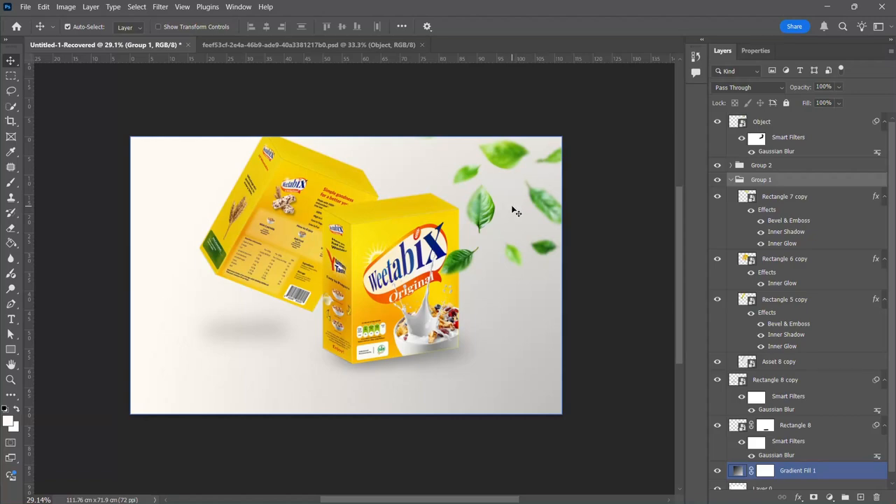
Add a Color Balance adjustment above the leaves layer with midtones at red +37, magenta -9 and blue +35.
click(799, 123)
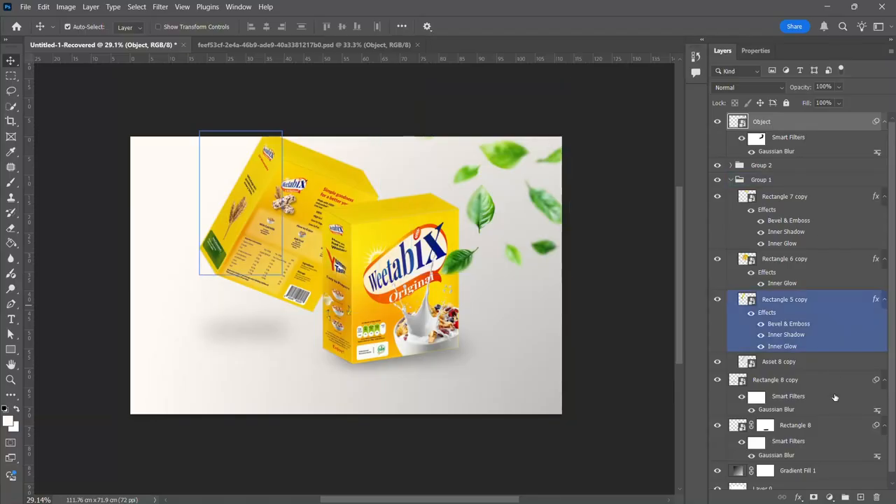
click(830, 497)
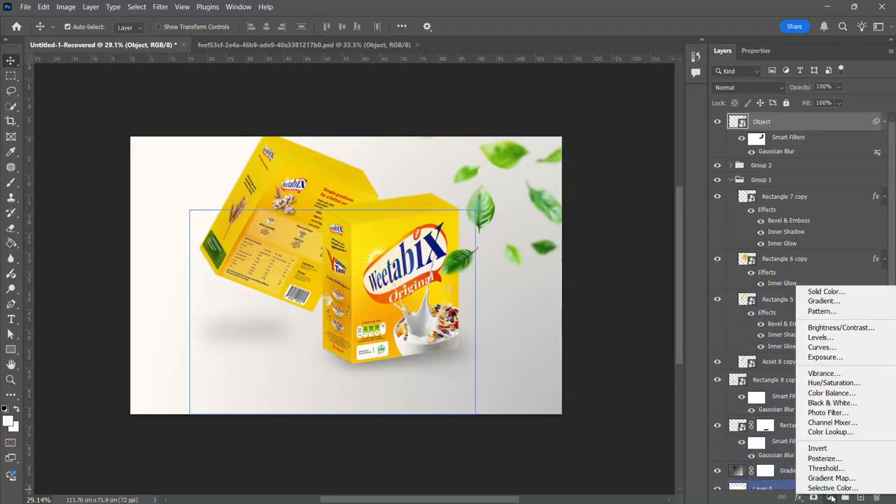
click(850, 393)
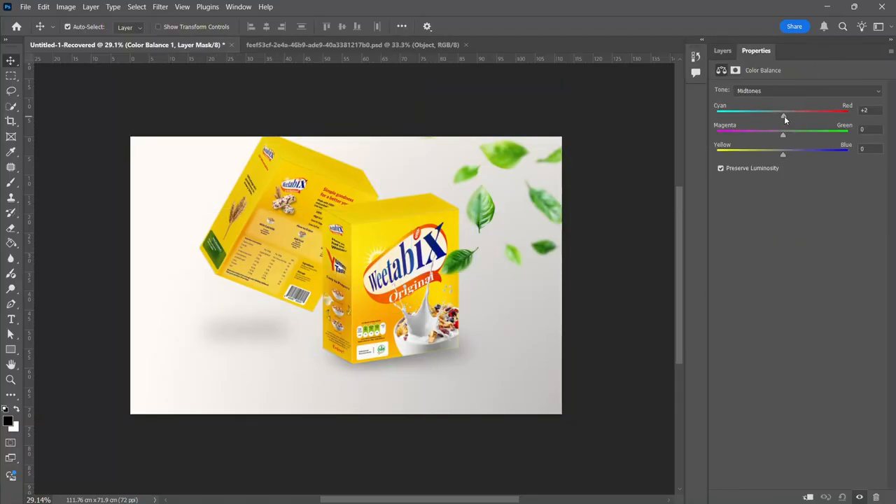
drag(791, 115, 786, 158)
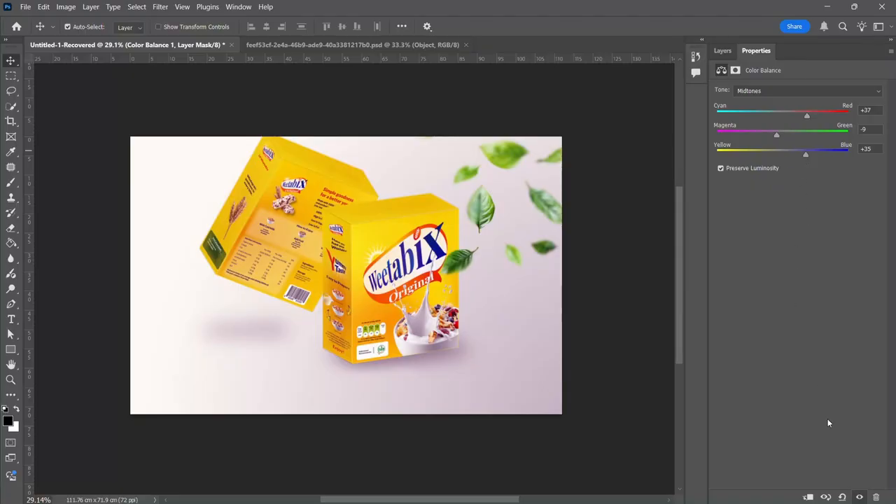
Shift the Color Balance highlights slightly toward red and green, and the shadows slightly toward red.
click(764, 91)
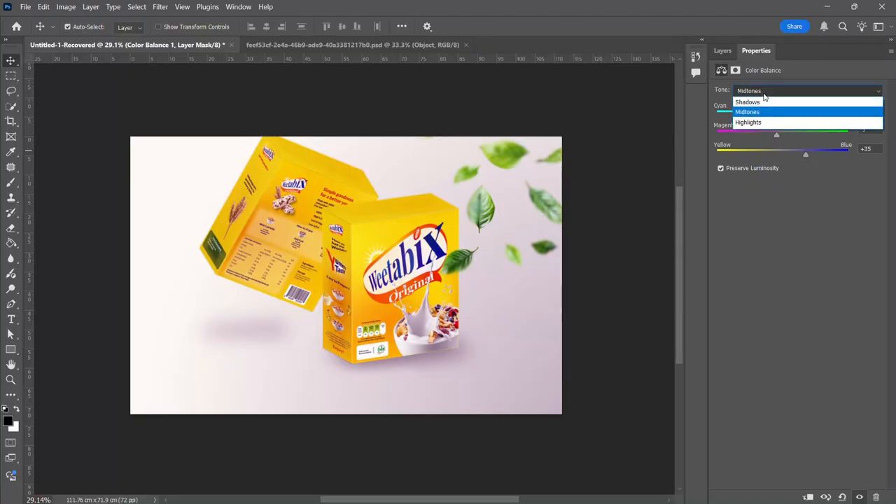
click(760, 119)
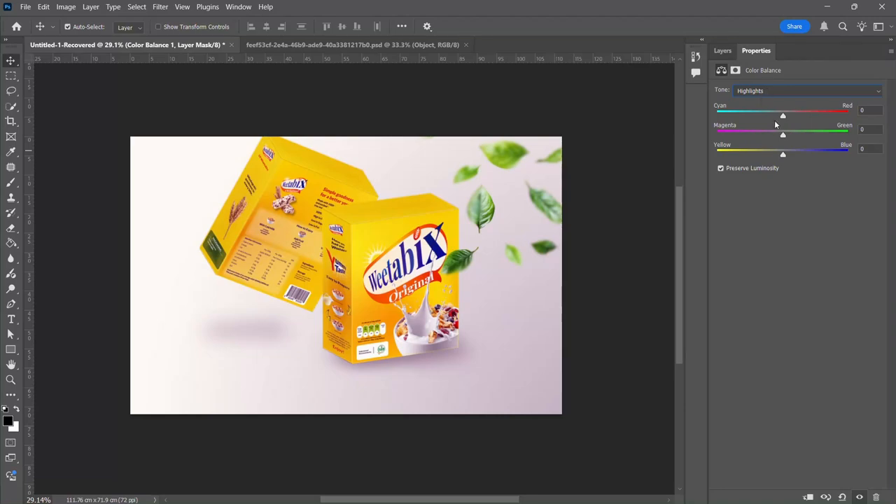
drag(783, 118, 800, 117)
mouse_move(785, 119)
mouse_down()
mouse_move(796, 119)
mouse_move(771, 138)
mouse_move(786, 137)
mouse_up()
click(787, 89)
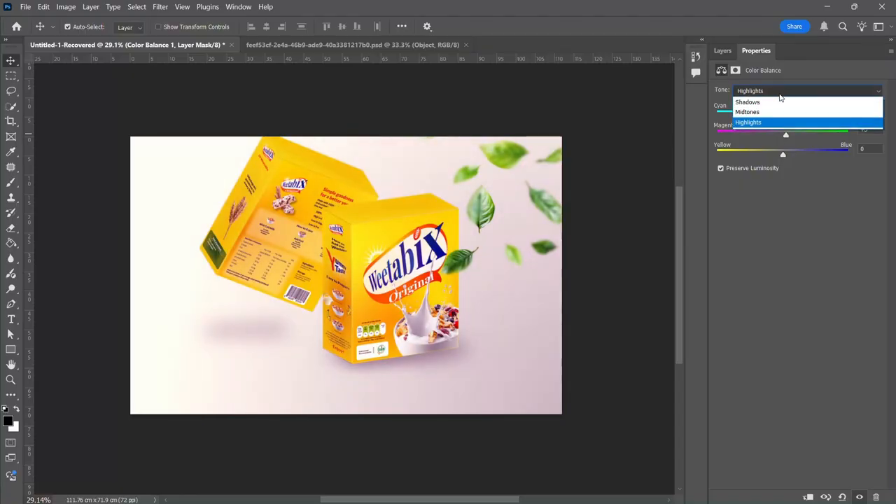
click(767, 100)
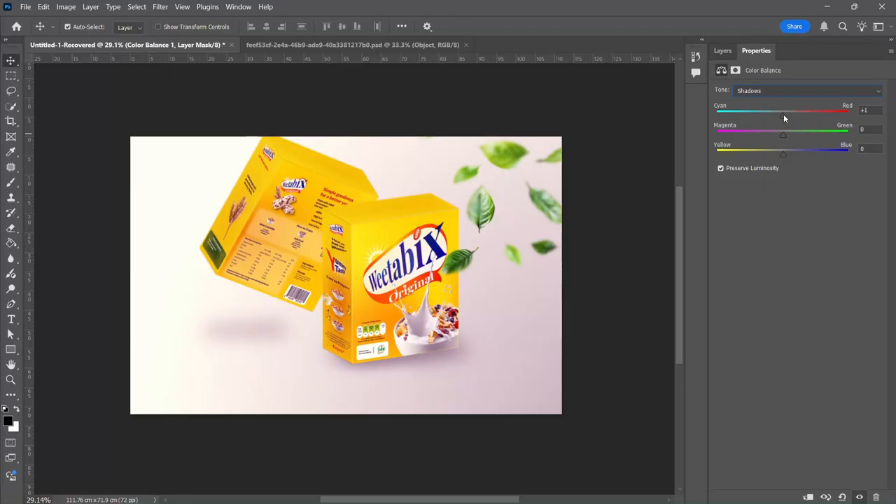
drag(783, 114, 786, 114)
click(724, 51)
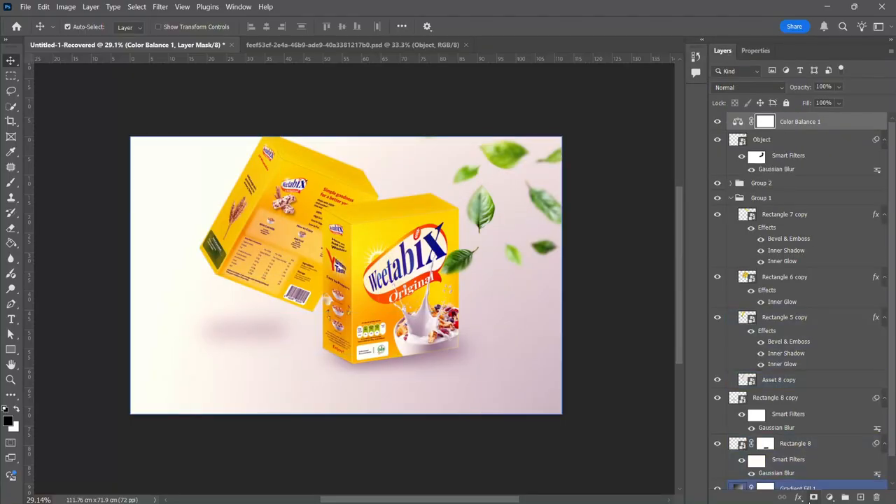
Add a Channel Mixer adjustment on top and set red to +103% in the Red output channel.
click(830, 497)
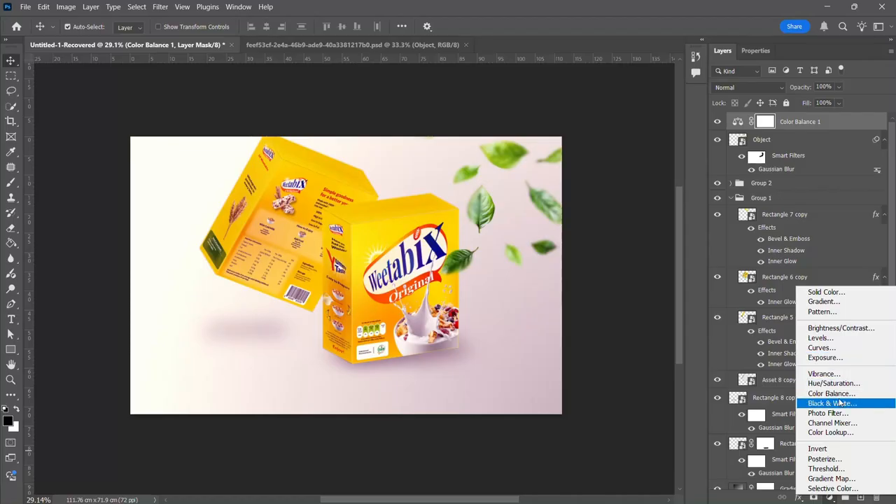
click(833, 423)
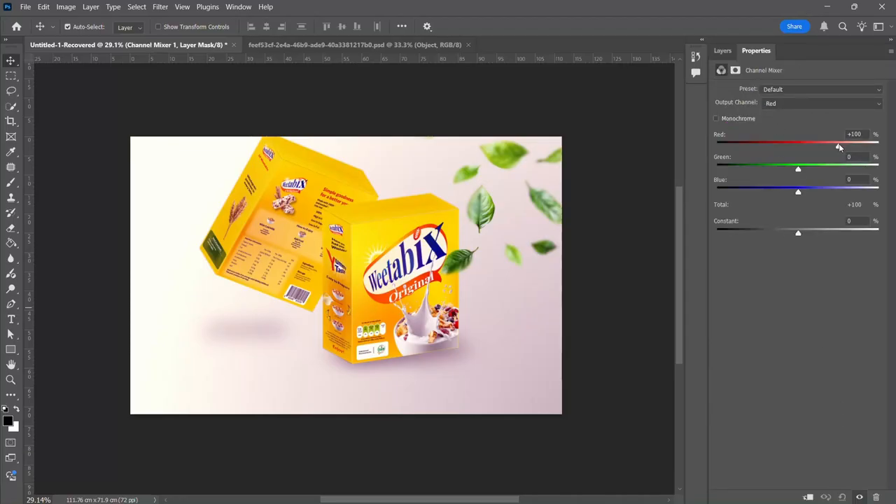
mouse_move(839, 146)
mouse_down()
mouse_move(828, 146)
mouse_move(846, 147)
mouse_up()
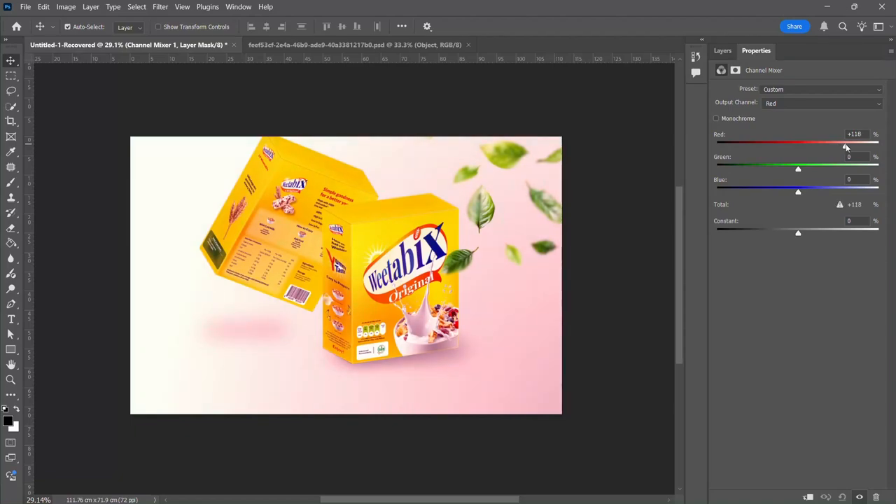
drag(845, 147, 841, 148)
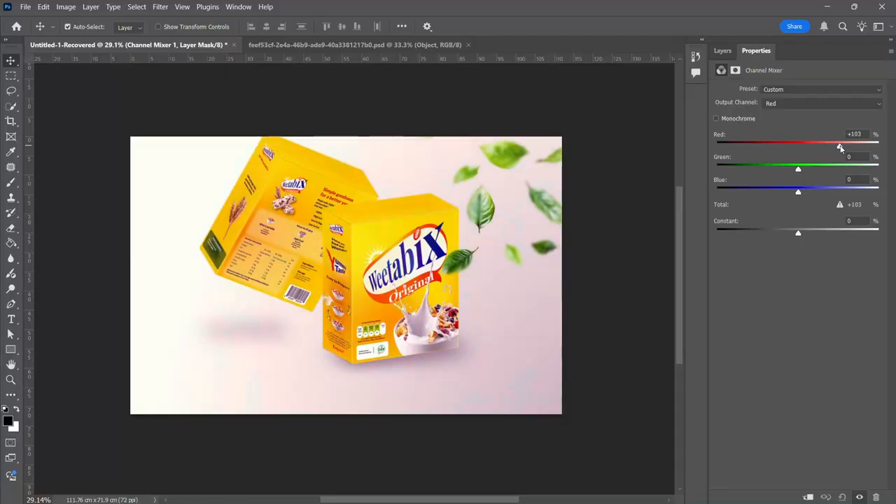
Set green to +17% in the Channel Mixer's Red output channel.
mouse_move(798, 168)
mouse_down()
mouse_move(811, 170)
mouse_move(800, 171)
mouse_up()
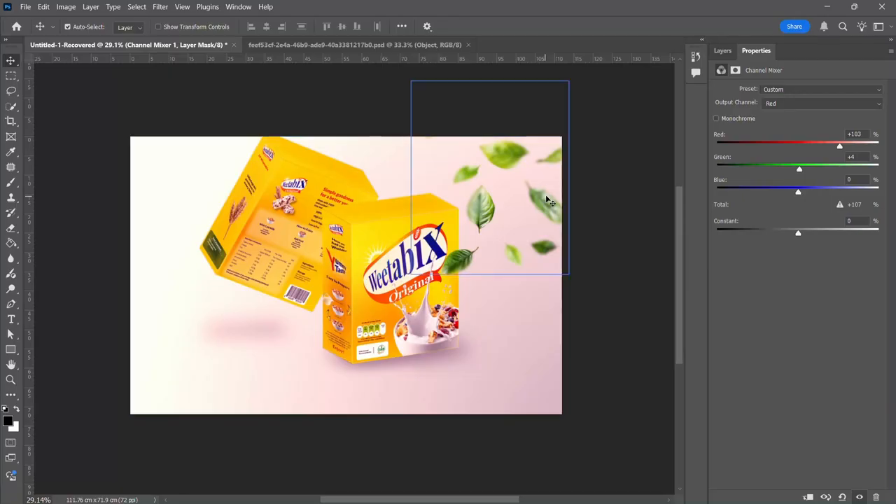
drag(801, 168, 806, 171)
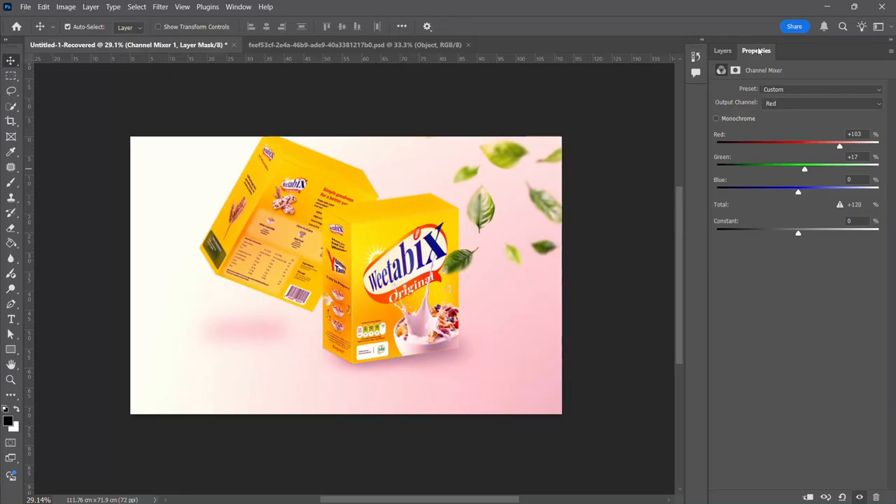
Add a Curves adjustment on top that slightly lifts the upper midtones and holds the darker tones at input 87, output 87.
click(722, 50)
click(796, 462)
click(830, 497)
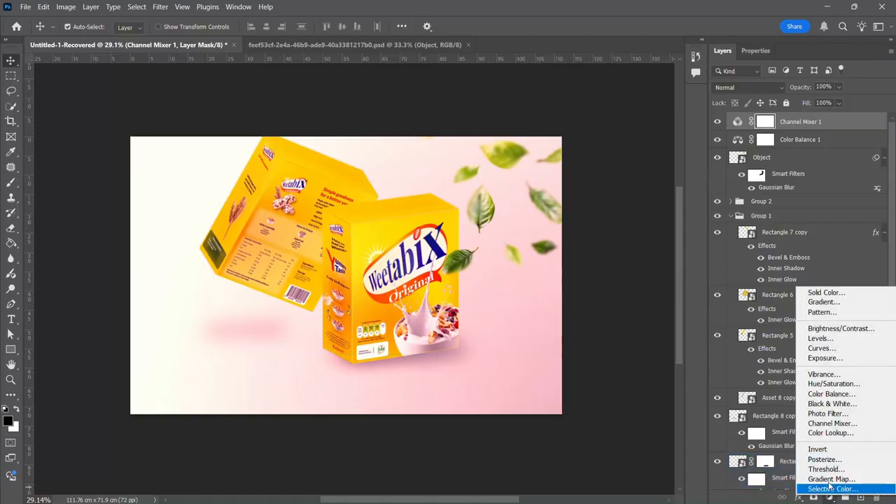
click(826, 350)
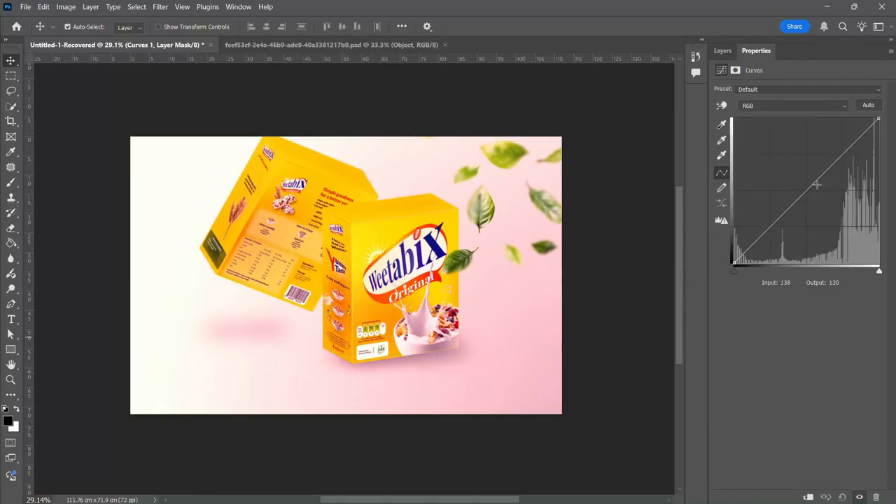
click(837, 157)
mouse_move(838, 157)
mouse_down()
mouse_move(839, 168)
mouse_move(831, 158)
mouse_up()
mouse_move(793, 206)
mouse_down()
mouse_move(793, 218)
mouse_move(783, 213)
mouse_up()
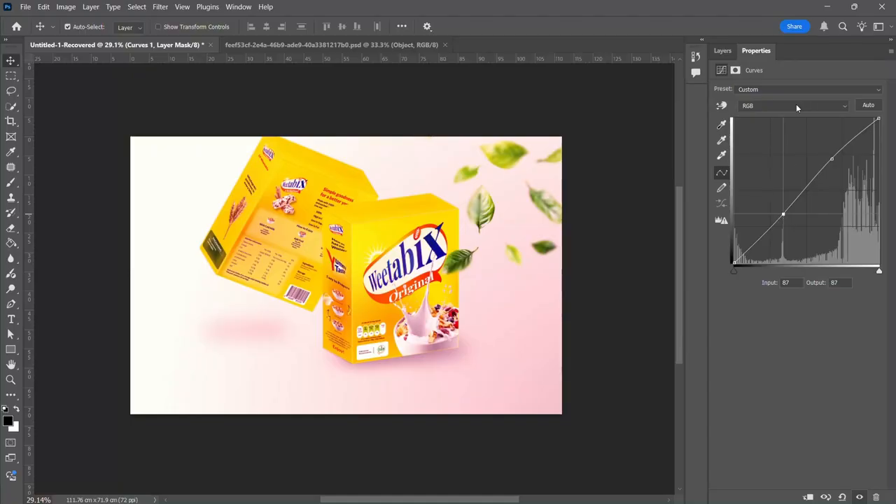
Hide and reshow the Curves, Channel Mixer and Color Balance adjustments to compare the mockup before and after grading.
click(721, 51)
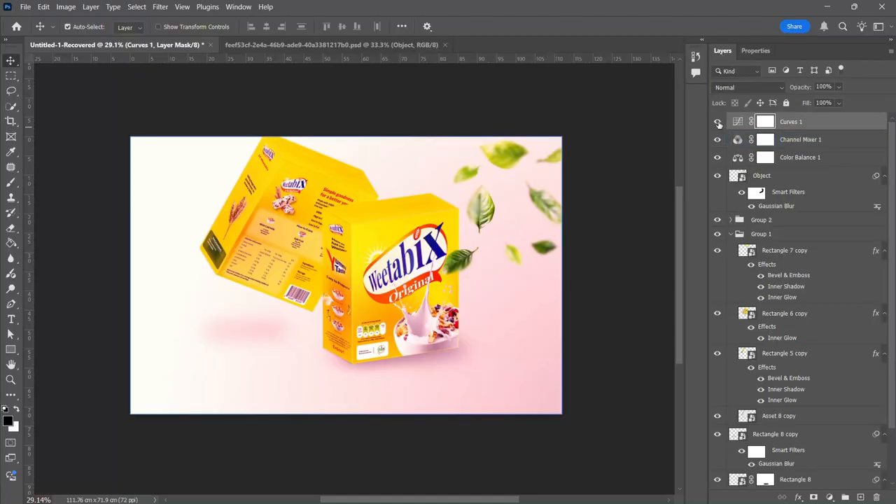
drag(717, 122, 719, 154)
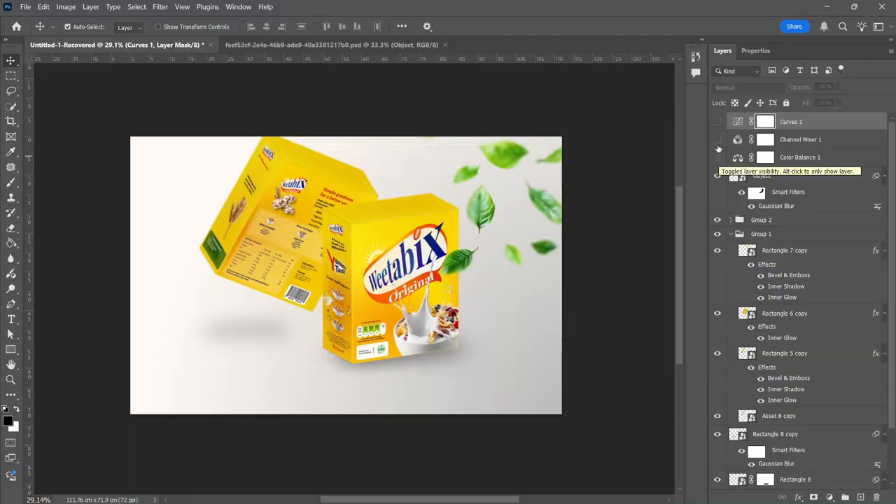
drag(719, 123, 719, 136)
click(717, 157)
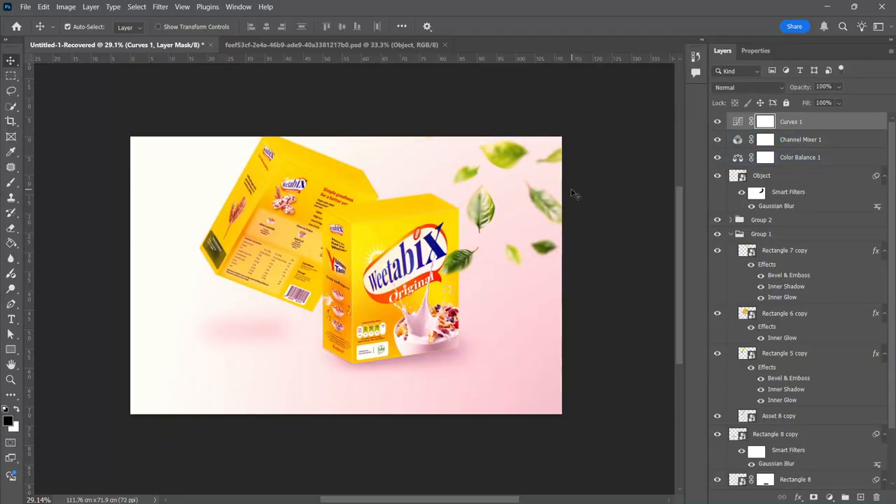
scroll(564, 189, up, 1)
scroll(564, 189, up, 1)
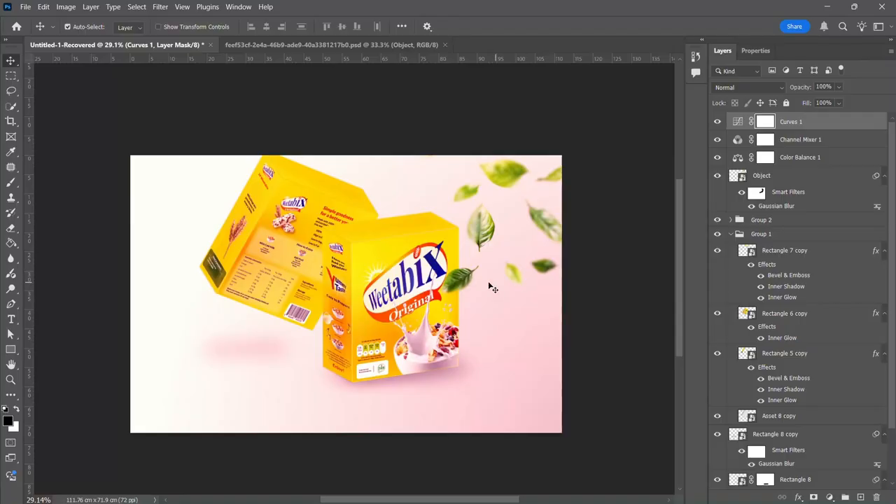
Open the background gradient fill's gradient for editing and bring up the color of its near-white stop at location 0.
click(794, 376)
scroll(794, 376, down, 3)
click(795, 372)
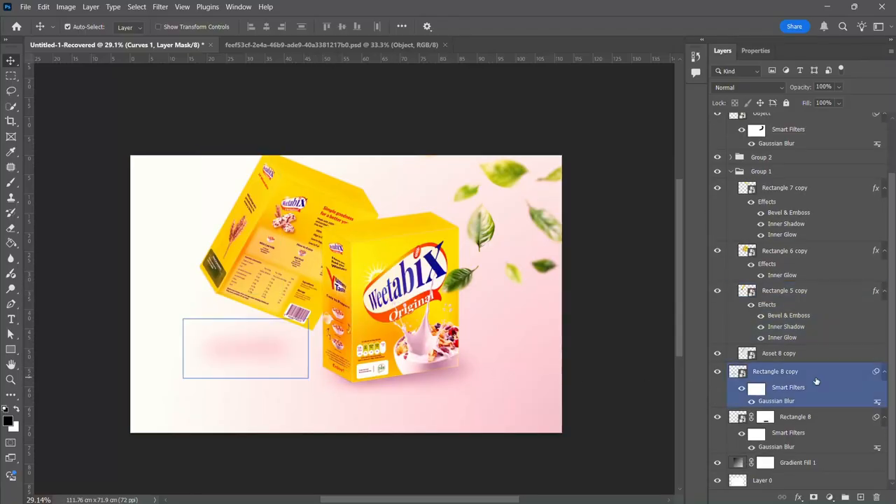
click(805, 418)
click(739, 464)
double_click(738, 463)
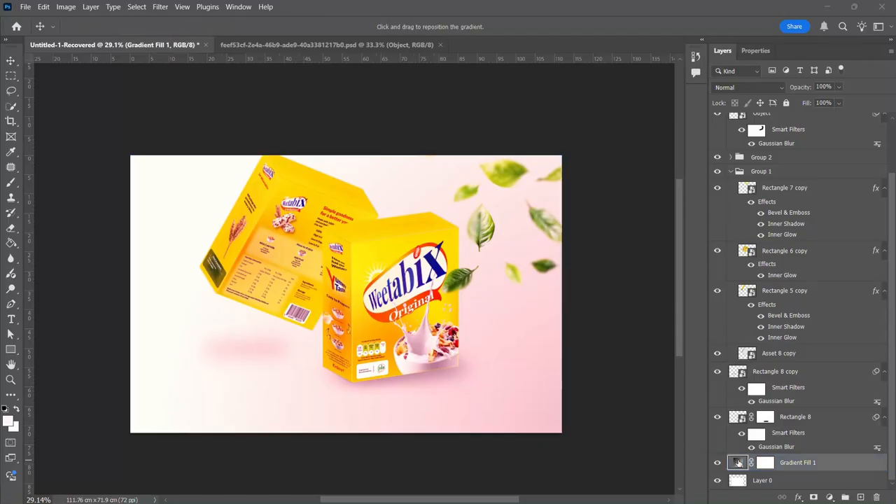
click(723, 79)
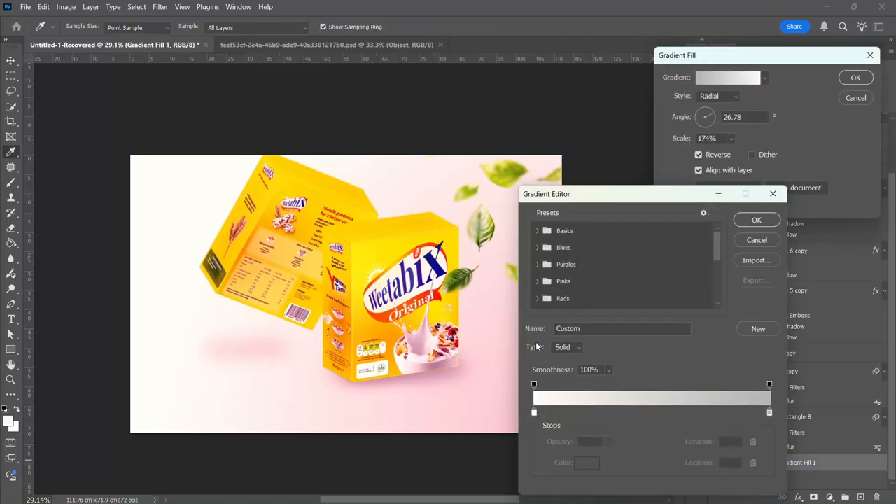
drag(677, 197, 777, 124)
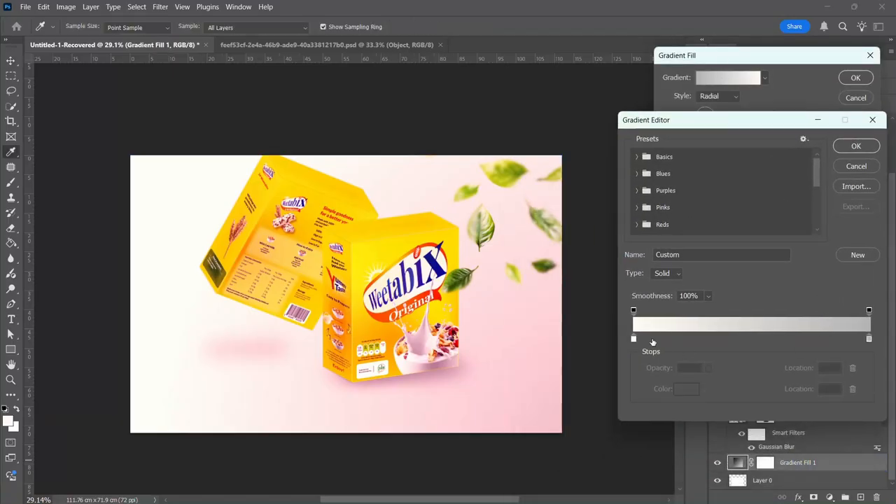
click(634, 339)
click(685, 388)
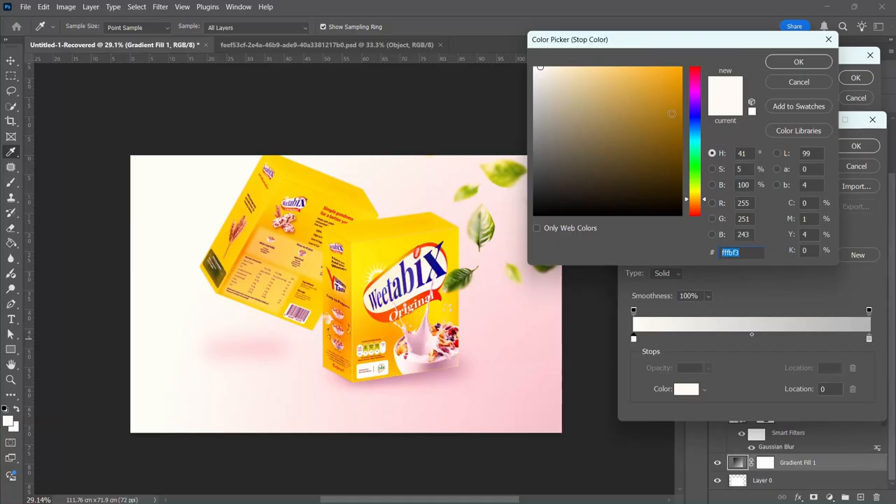
Try orange, dark brown, pink, blue and yellow as the color of the gradient stop at location 0.
click(666, 111)
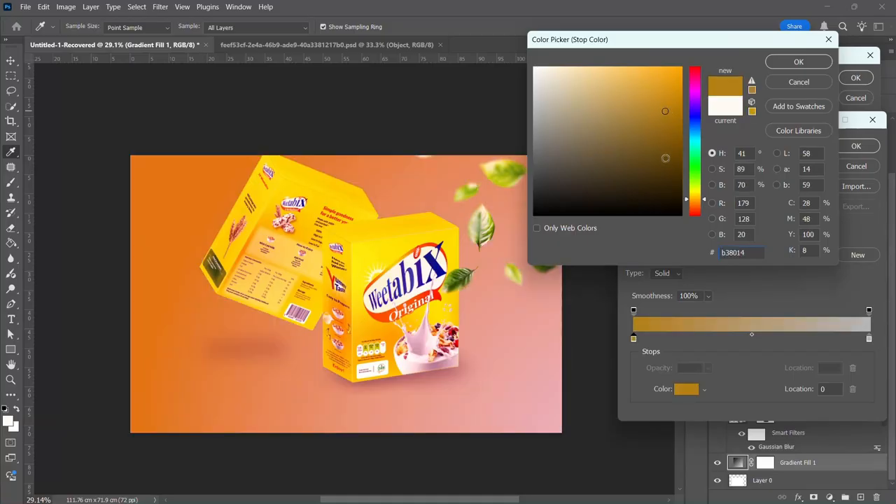
click(664, 180)
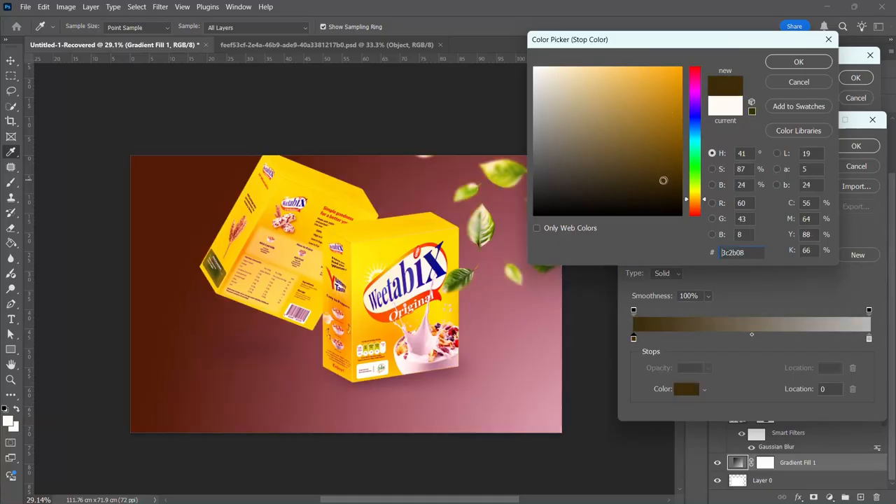
click(661, 113)
drag(660, 113, 670, 73)
click(698, 81)
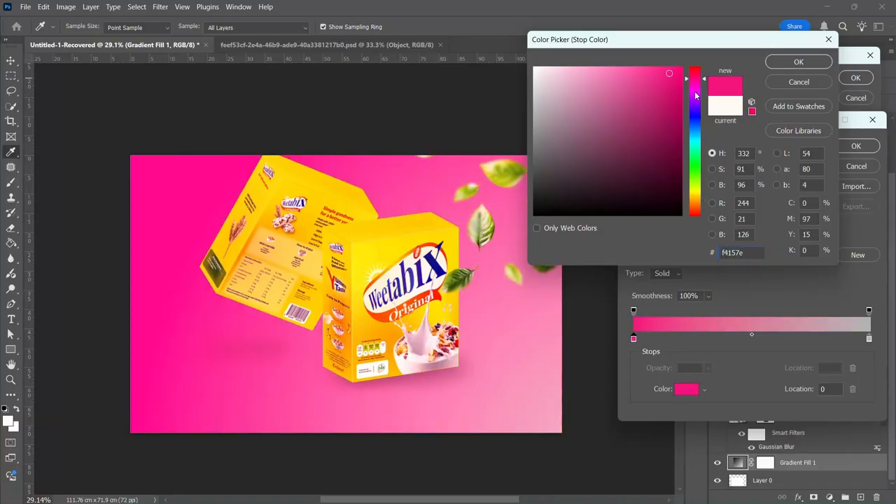
drag(698, 103, 696, 135)
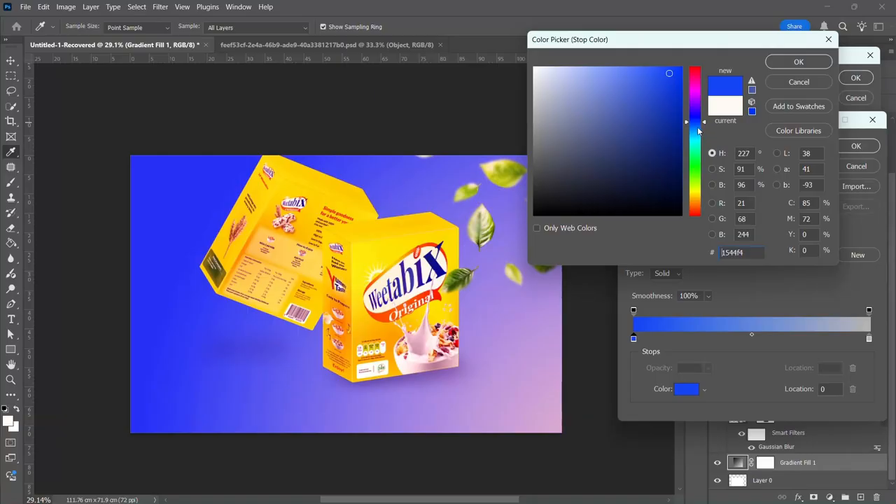
mouse_move(699, 125)
mouse_down()
mouse_move(705, 152)
mouse_move(693, 196)
mouse_up()
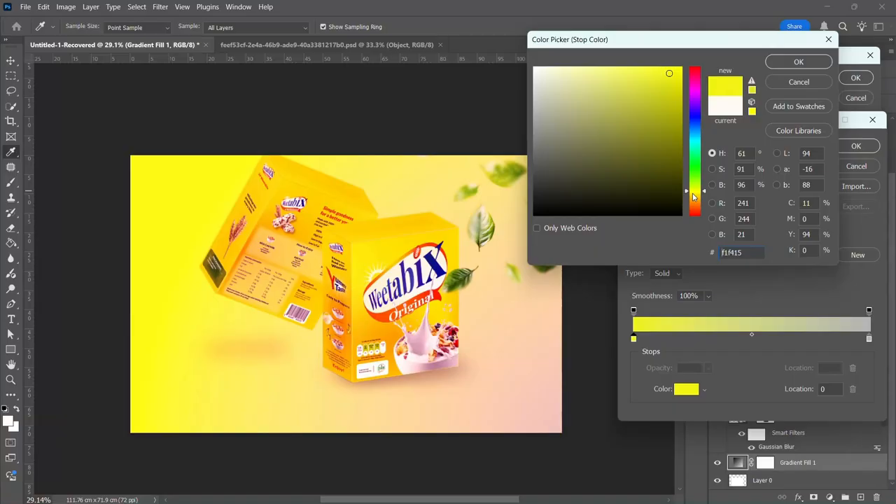
mouse_move(693, 198)
mouse_down()
mouse_move(697, 213)
mouse_move(697, 196)
mouse_up()
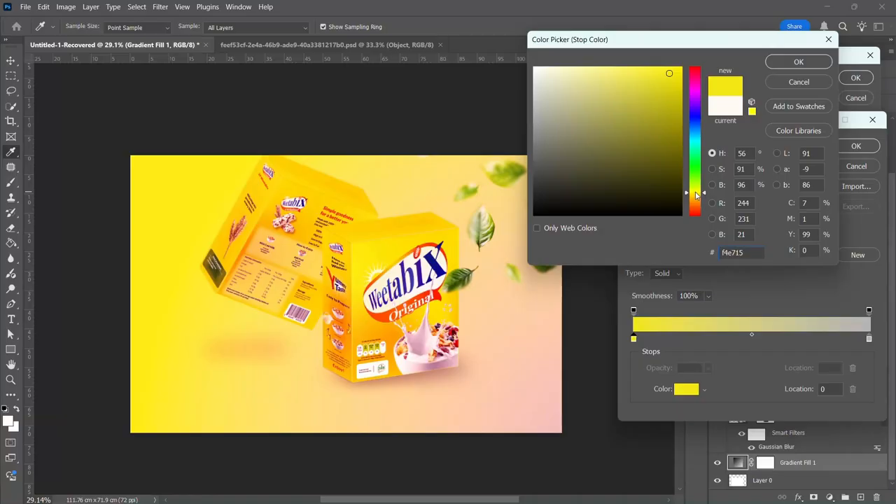
Set the gradient stop at location 0 to dark blue 303c69 and apply the recolored gradient to the background.
click(695, 143)
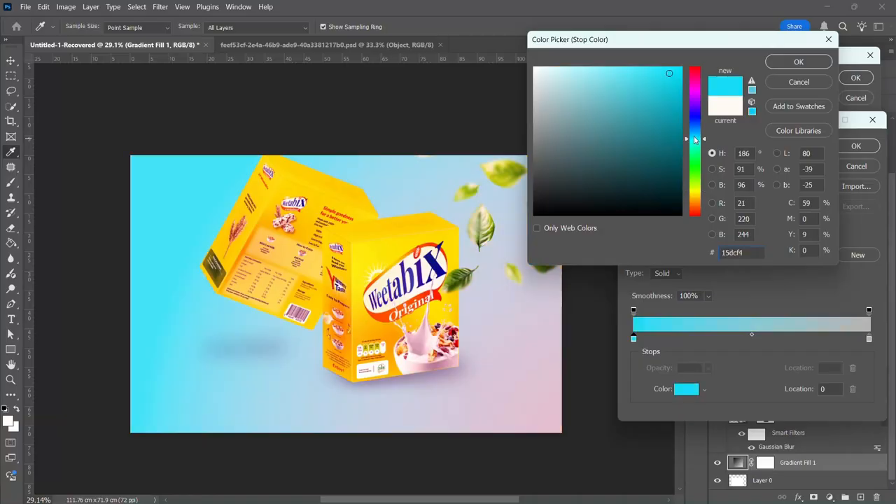
drag(694, 135, 697, 125)
click(623, 138)
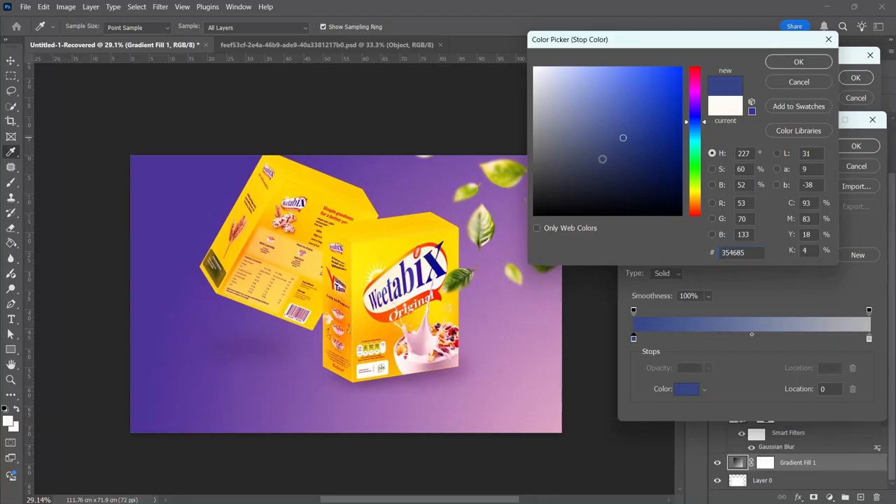
click(614, 154)
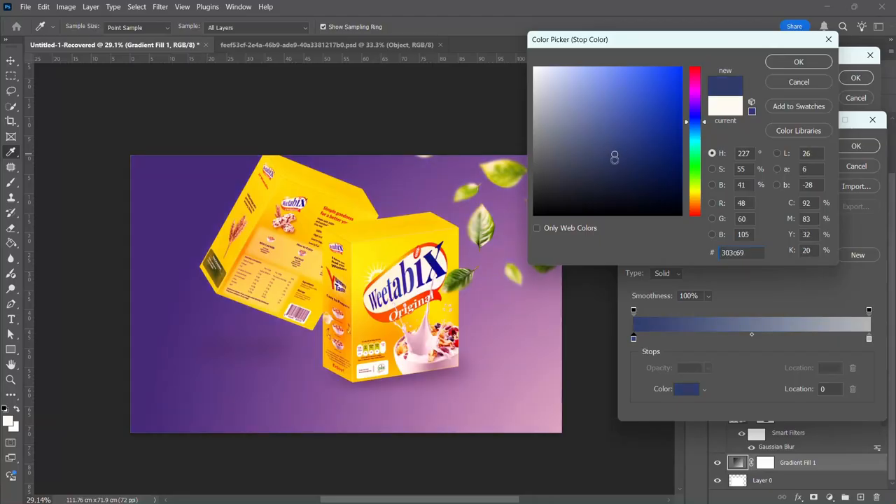
click(787, 66)
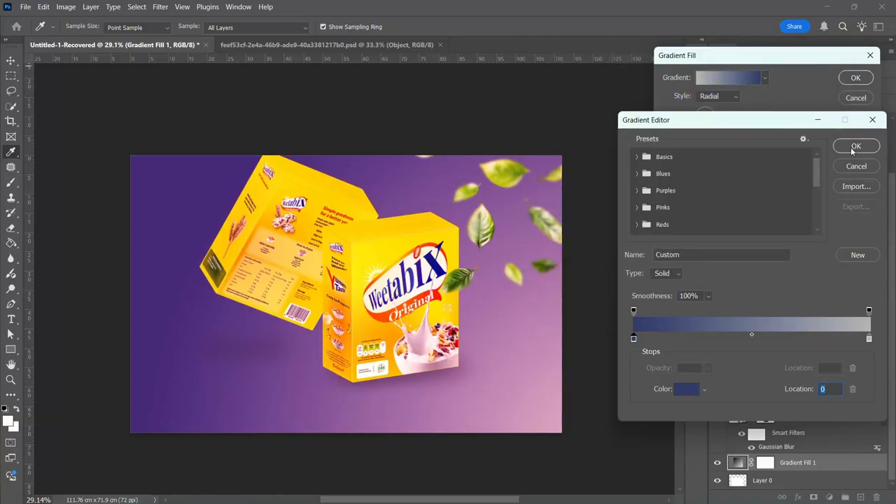
click(856, 146)
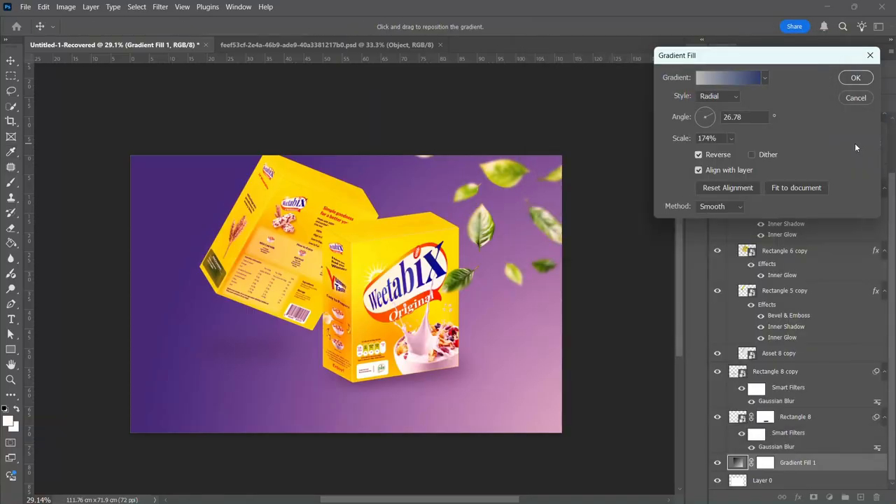
click(850, 82)
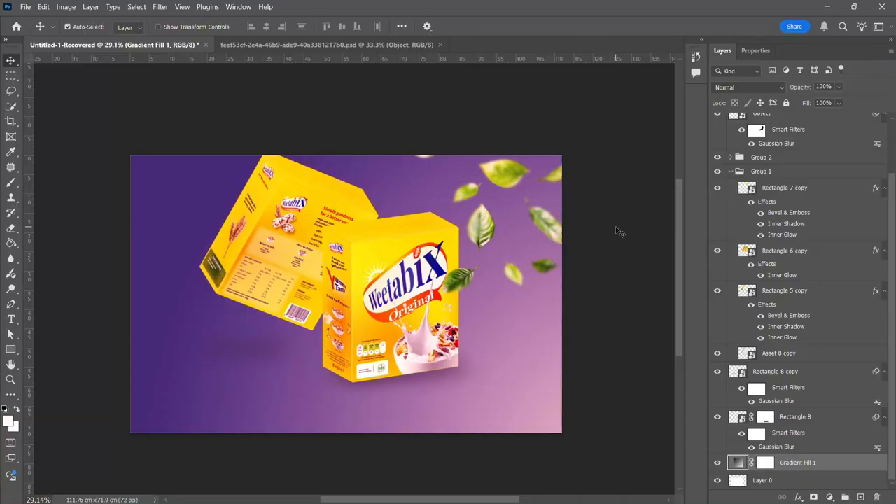
Toggle the visibility of the color adjustments, including Color Balance, to compare their effect on the dark background.
mouse_move(680, 217)
mouse_down()
mouse_move(678, 250)
mouse_move(681, 233)
mouse_up()
click(784, 201)
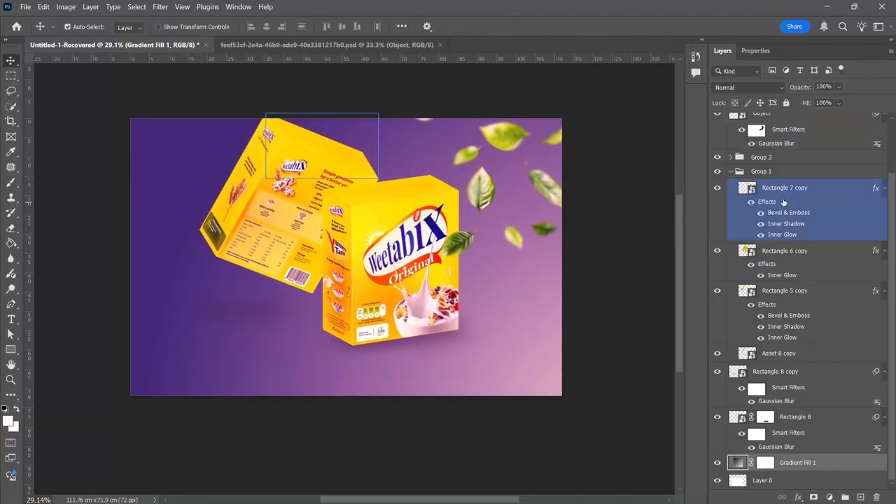
scroll(845, 184, up, 3)
click(736, 125)
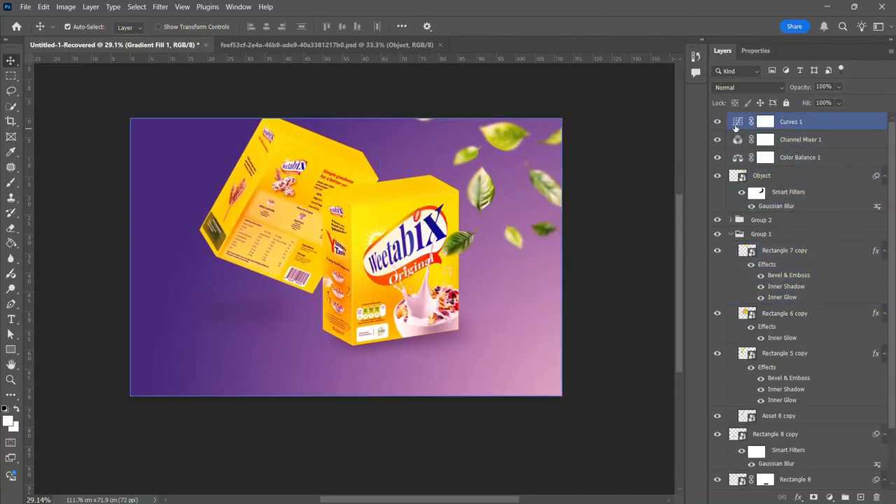
click(717, 158)
click(716, 122)
click(717, 140)
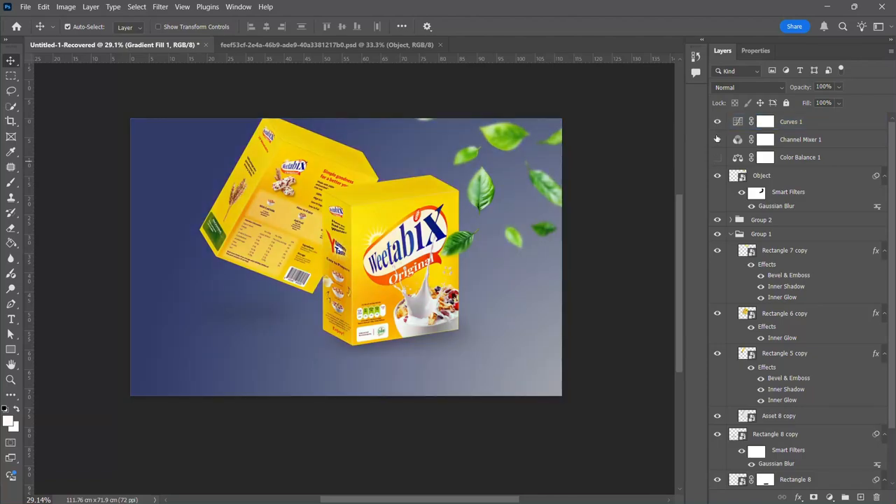
click(717, 158)
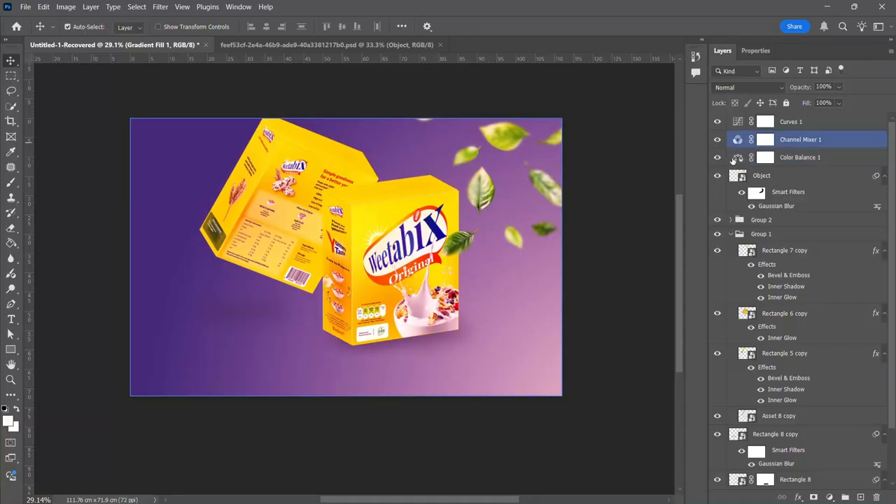
click(831, 498)
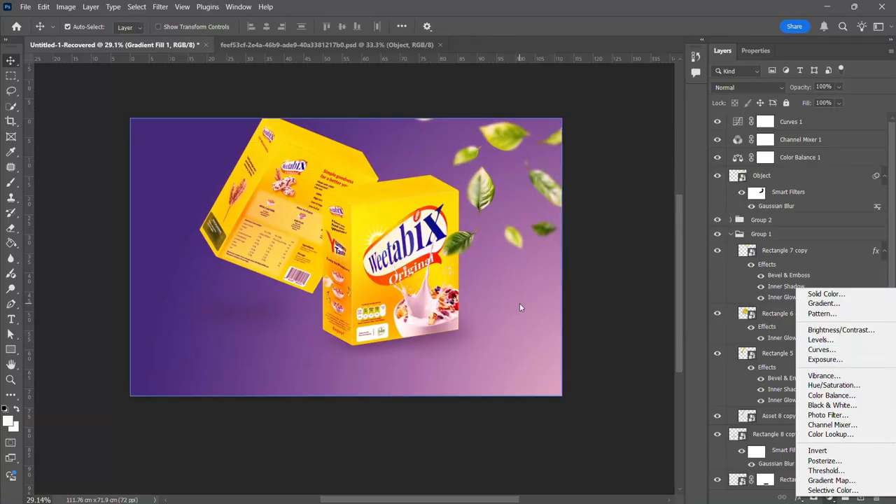
click(561, 286)
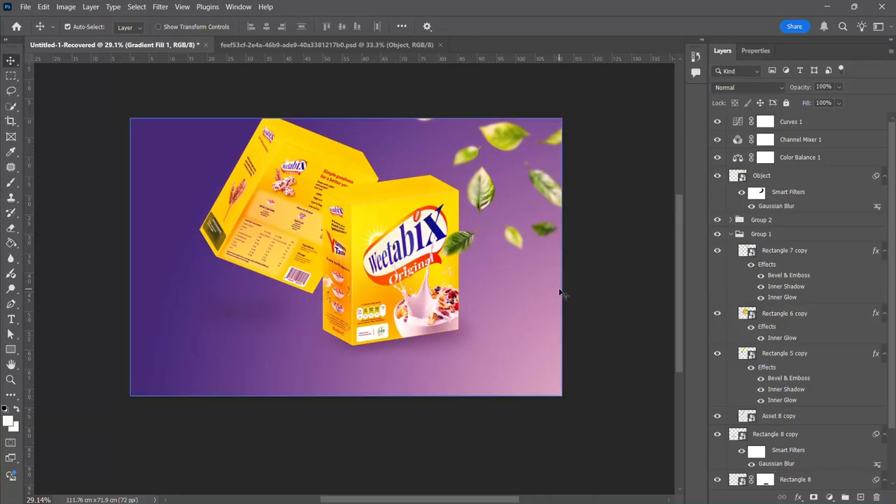